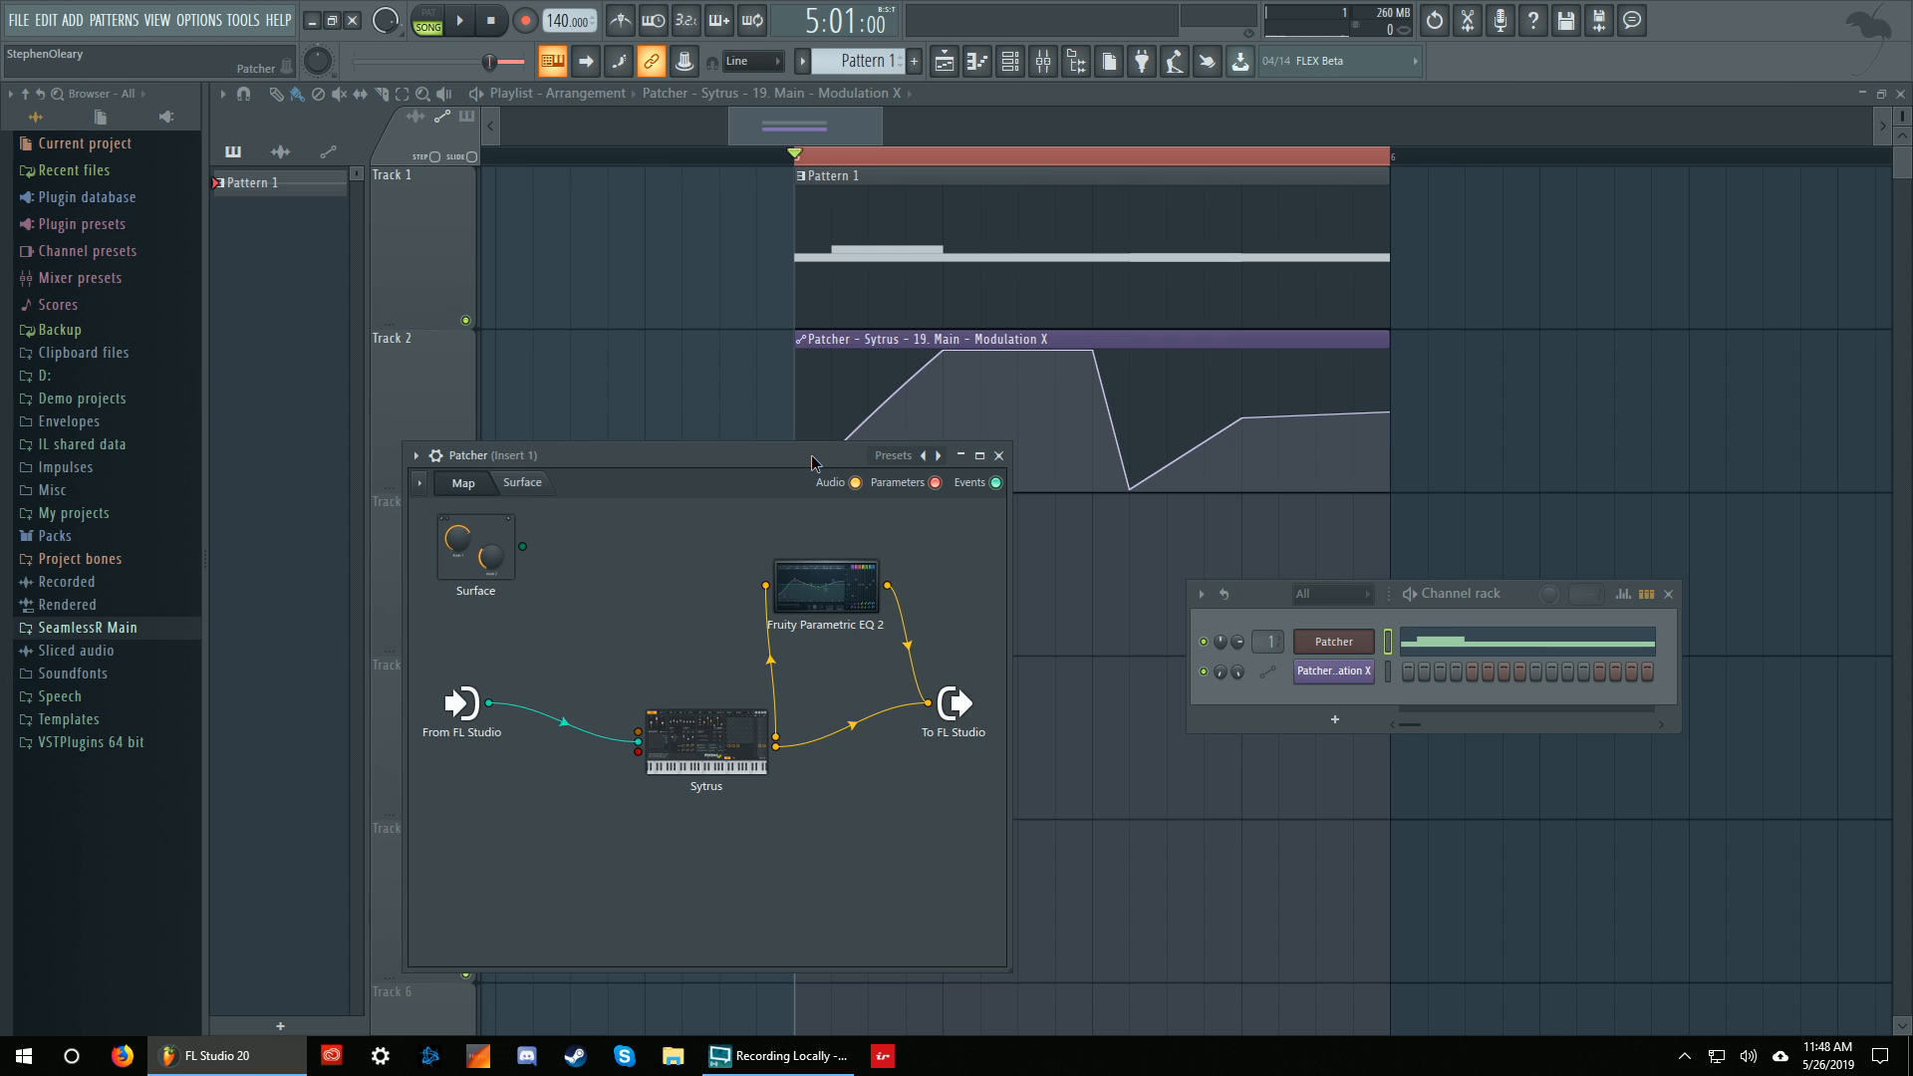
Reposition the Patcher window and the Sytrus module on its map, and open the FX settings of Sytrus.
{"action": "left_click_drag", "start_coordinate": [812, 461], "coordinate": [931, 382]}
{"action": "left_click_drag", "start_coordinate": [841, 665], "coordinate": [807, 608]}
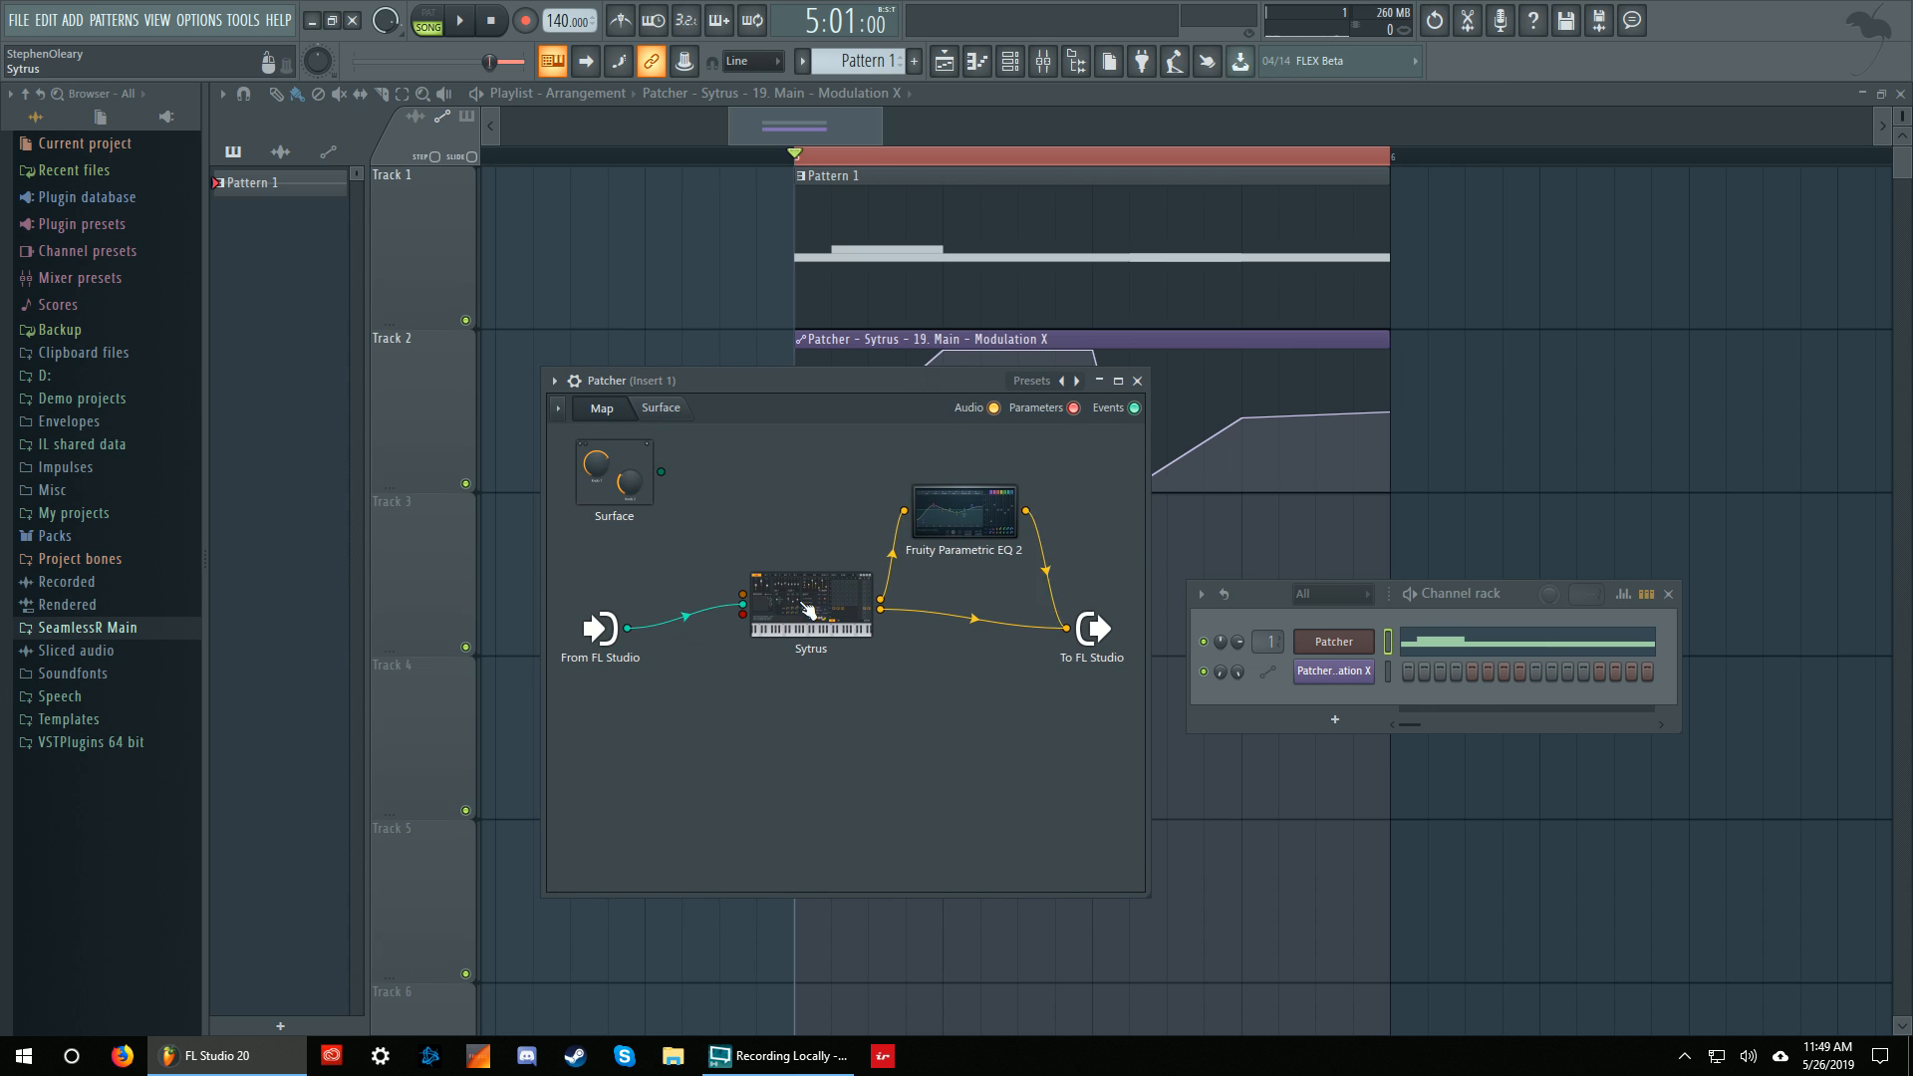
{"action": "double_click", "coordinate": [807, 610]}
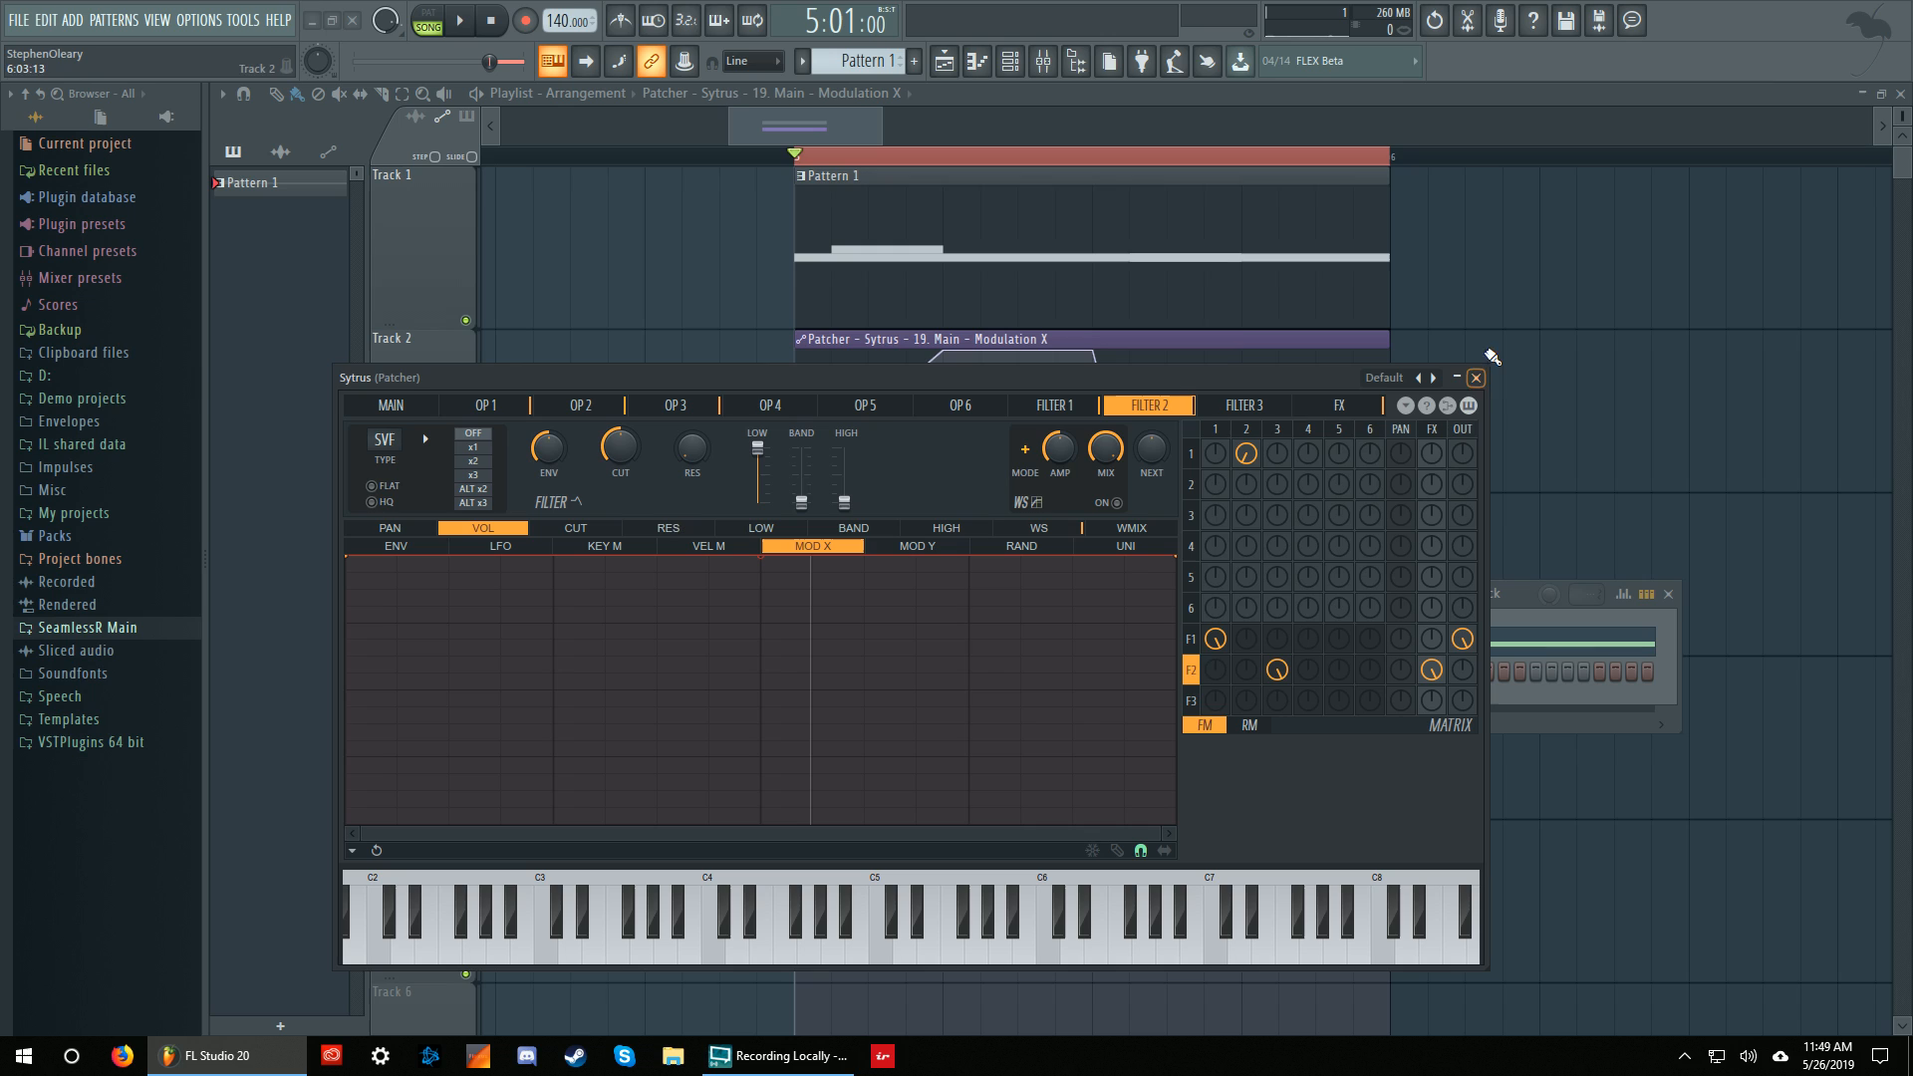
{"action": "left_click", "coordinate": [1433, 430]}
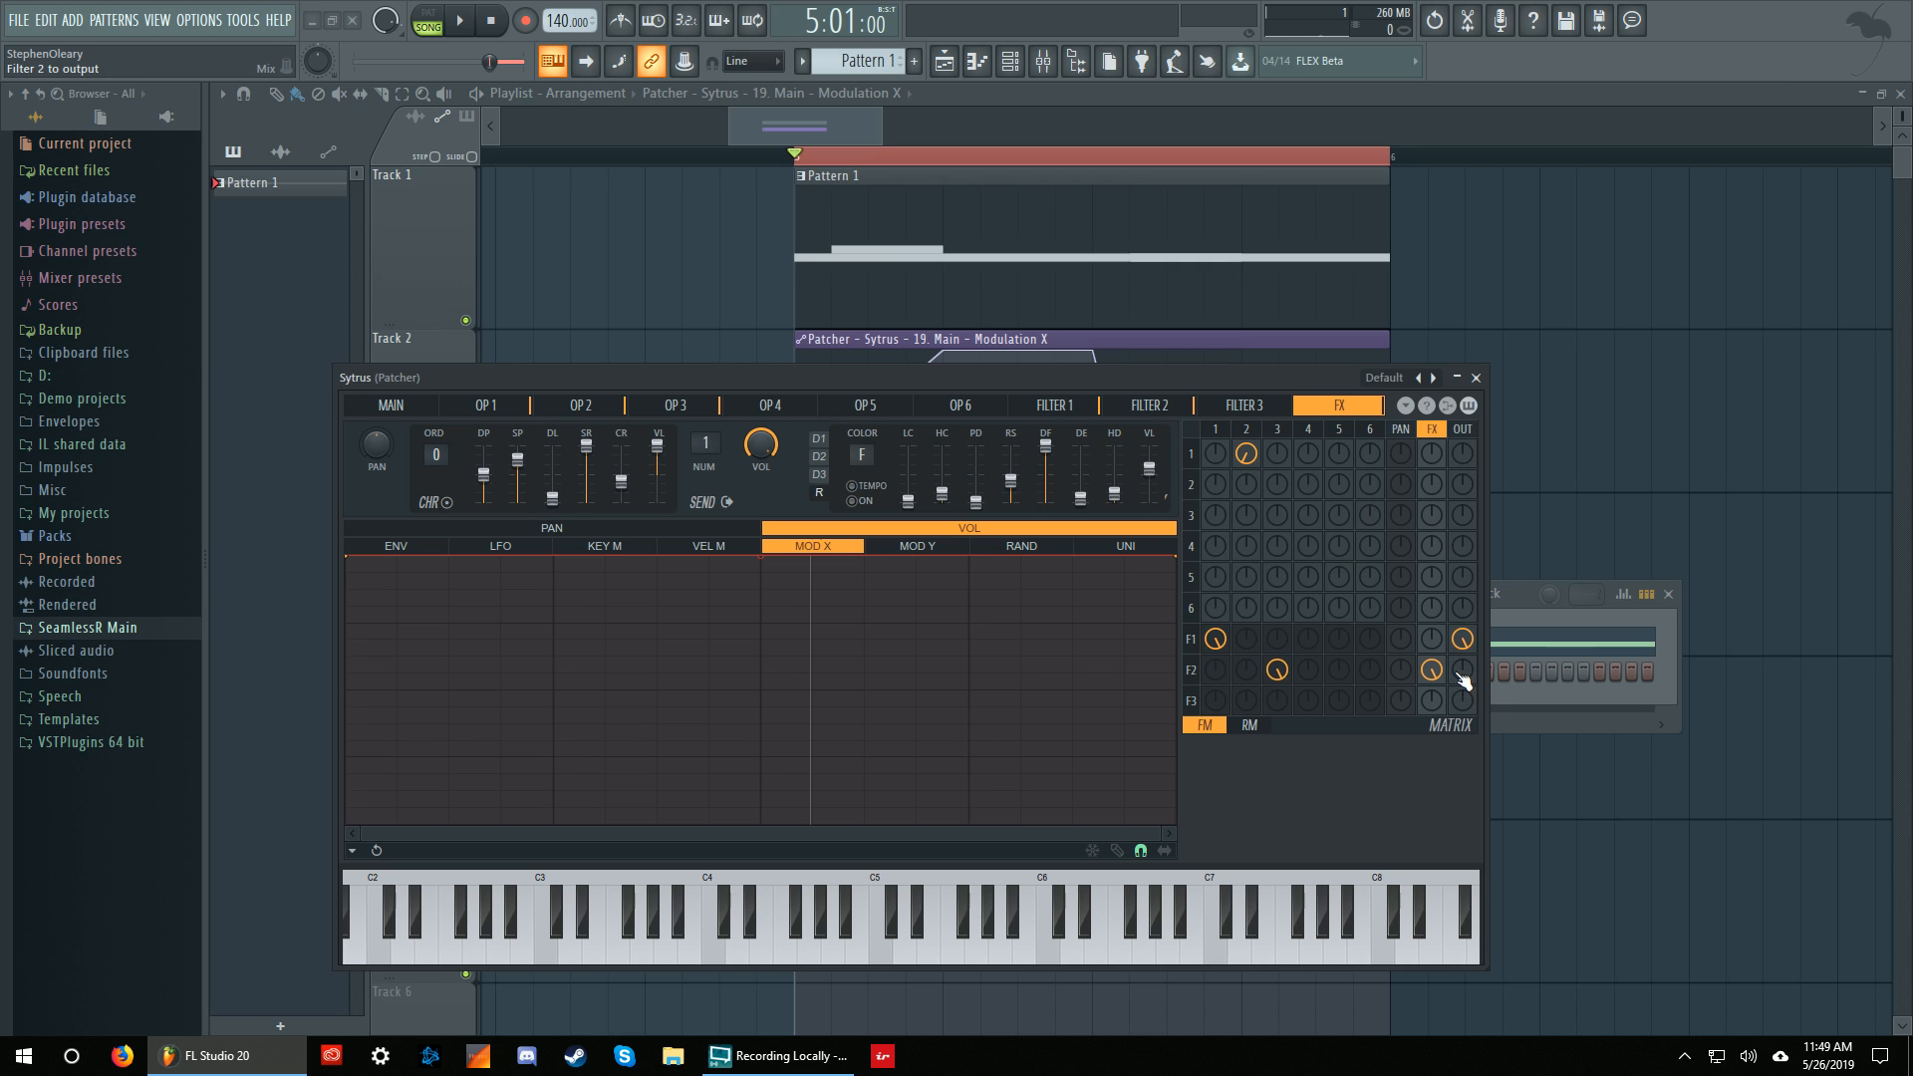
Check filter 2's output level in the Sytrus matrix and the send number options in the FX settings, and close Sytrus.
{"action": "left_click_drag", "start_coordinate": [1461, 675], "coordinate": [1461, 747]}
{"action": "right_click", "coordinate": [709, 442]}
{"action": "left_click", "coordinate": [694, 485]}
{"action": "left_click", "coordinate": [1476, 377]}
Look at the mixer's Insert 1 and the list of audio outputs available for Sytrus in Patcher.
{"action": "left_click", "coordinate": [1044, 60]}
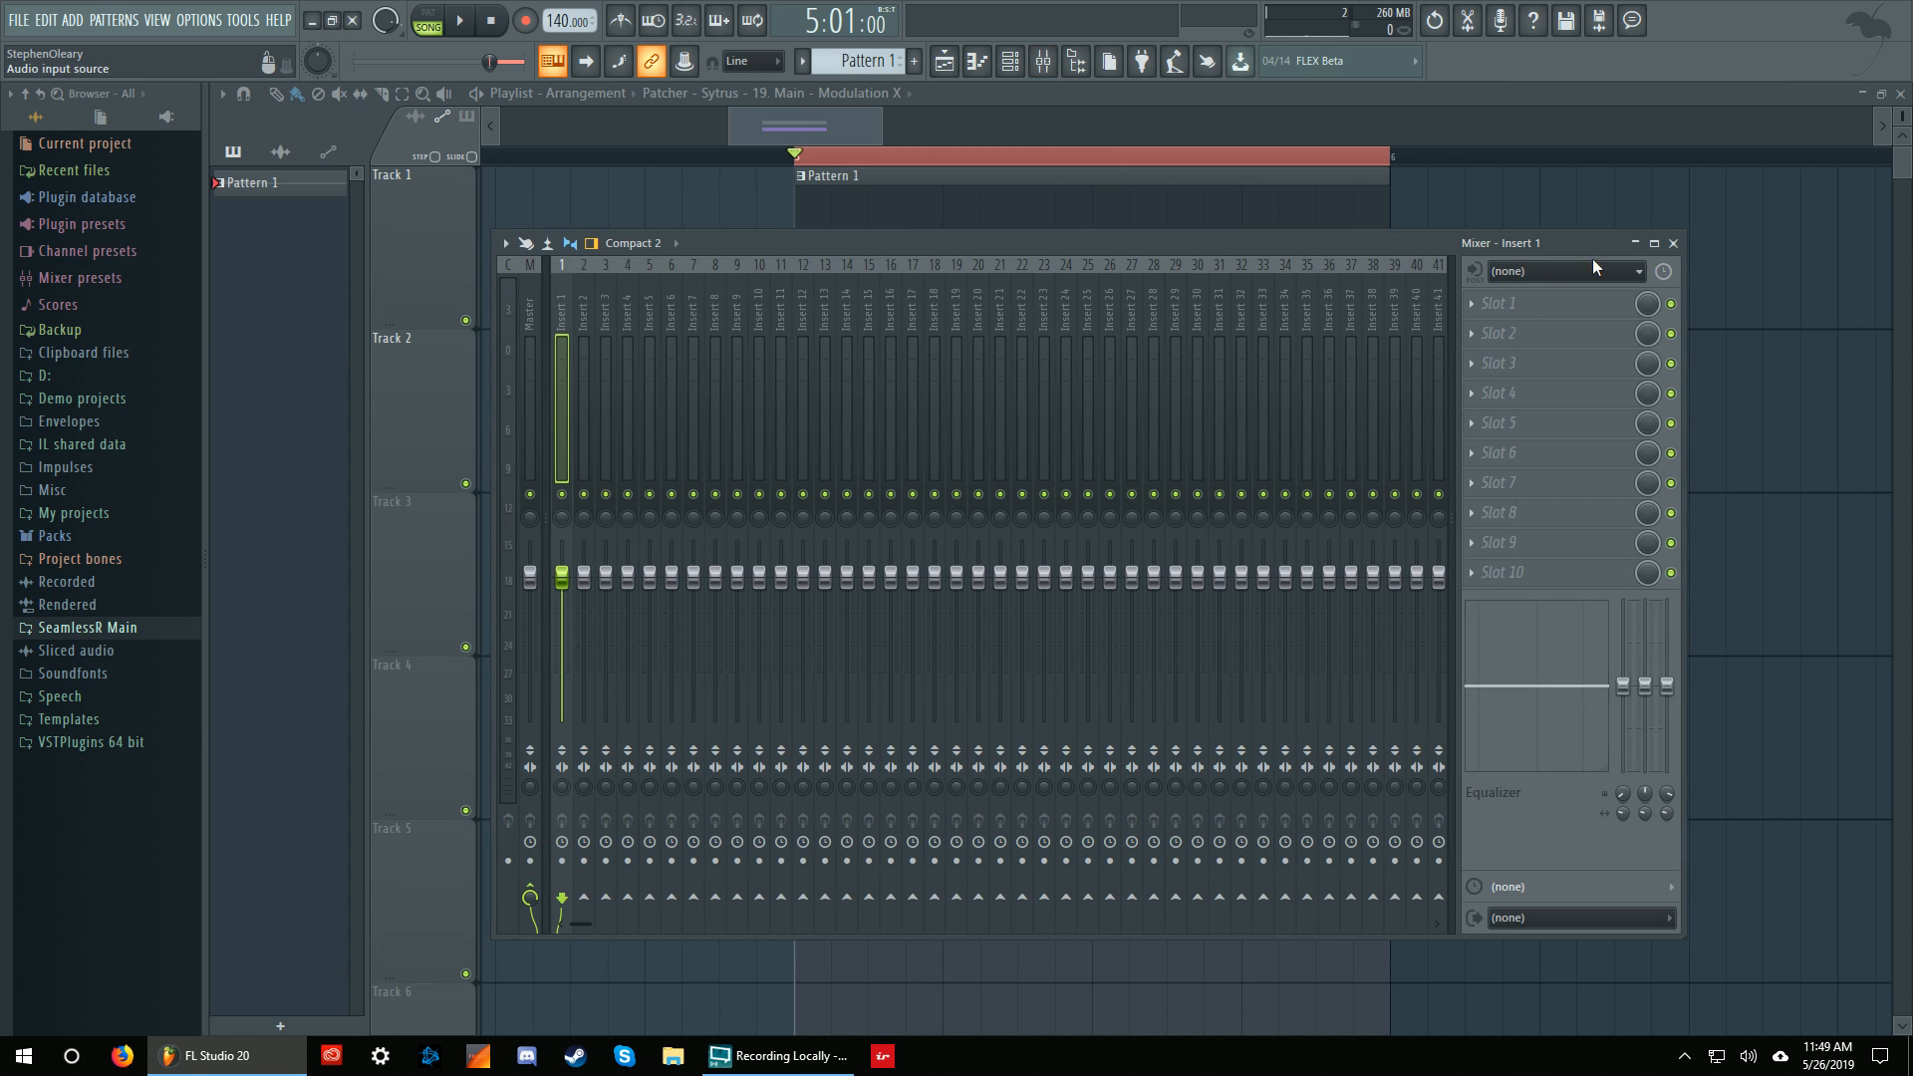
{"action": "left_click", "coordinate": [1673, 243]}
{"action": "right_click", "coordinate": [862, 615]}
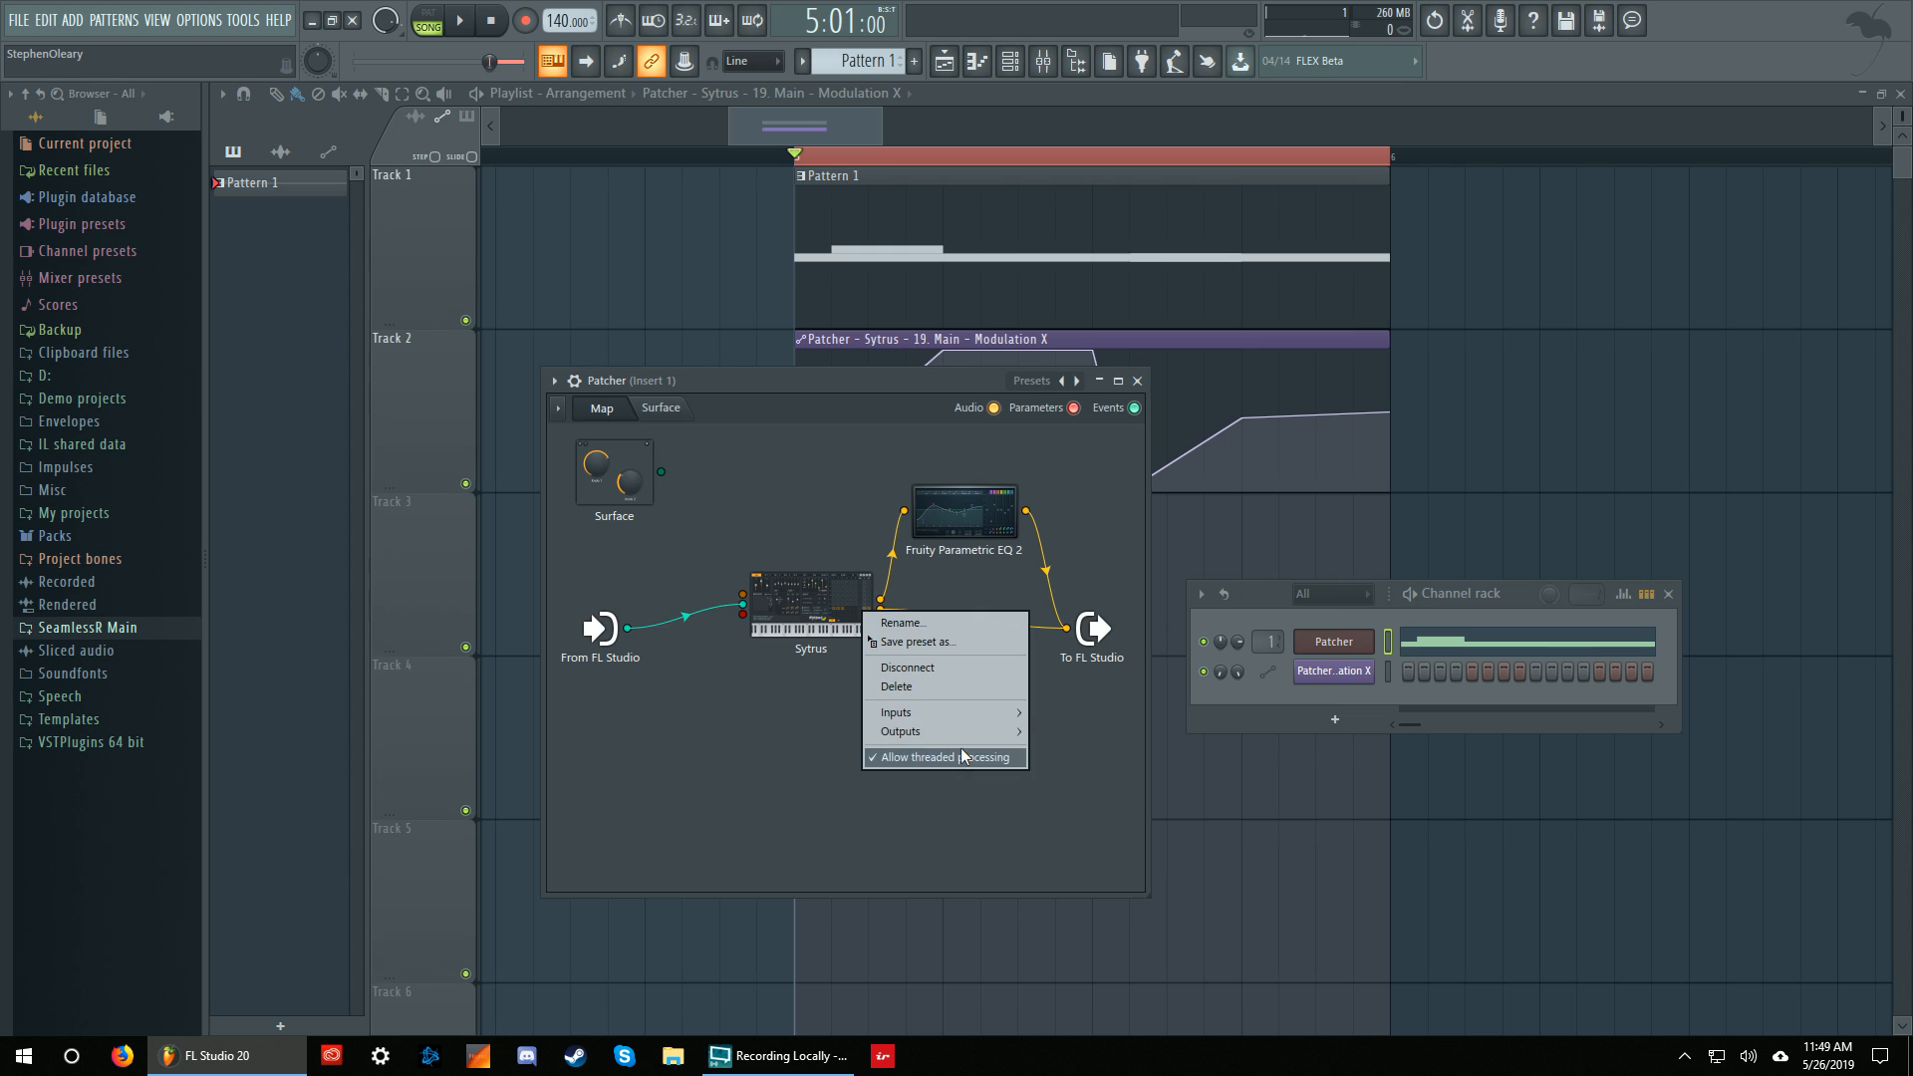
{"action": "mouse_move", "coordinate": [963, 735]}
{"action": "mouse_move", "coordinate": [1071, 741]}
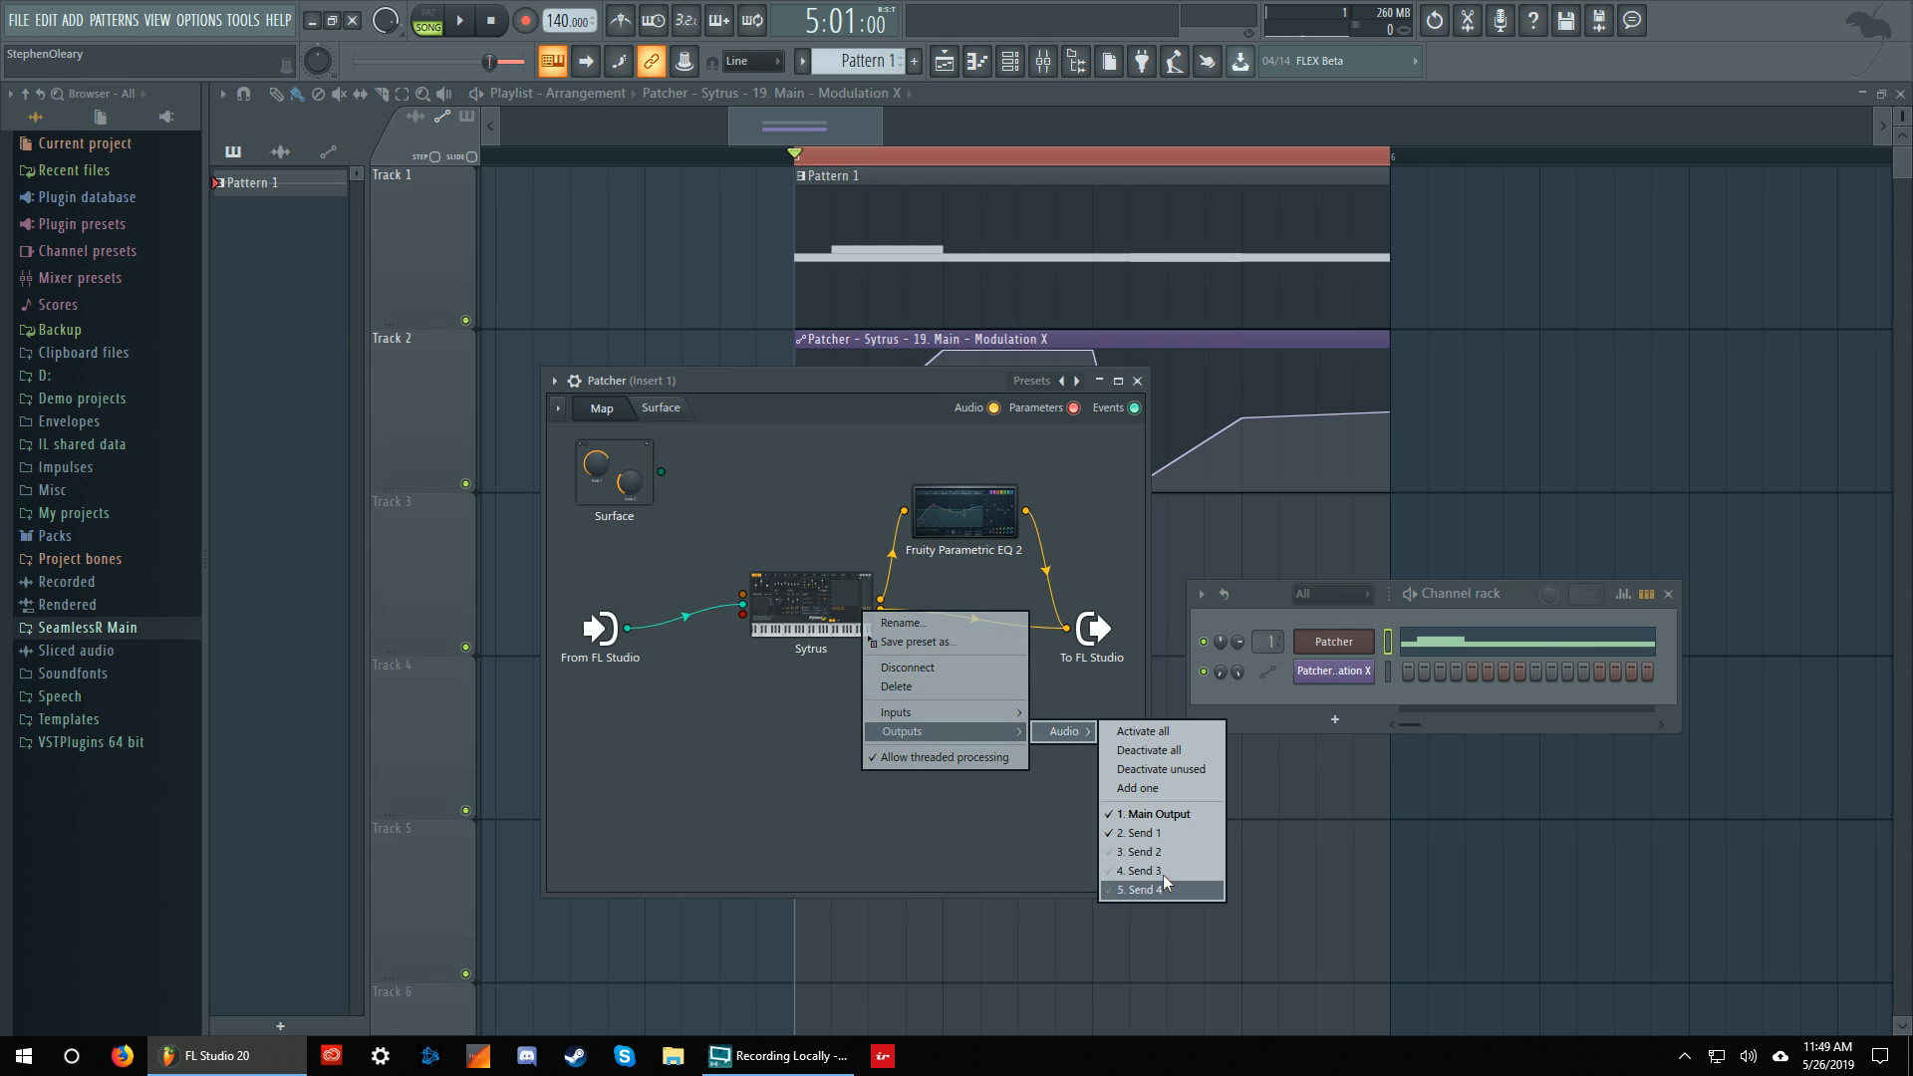
{"action": "left_click", "coordinate": [786, 757]}
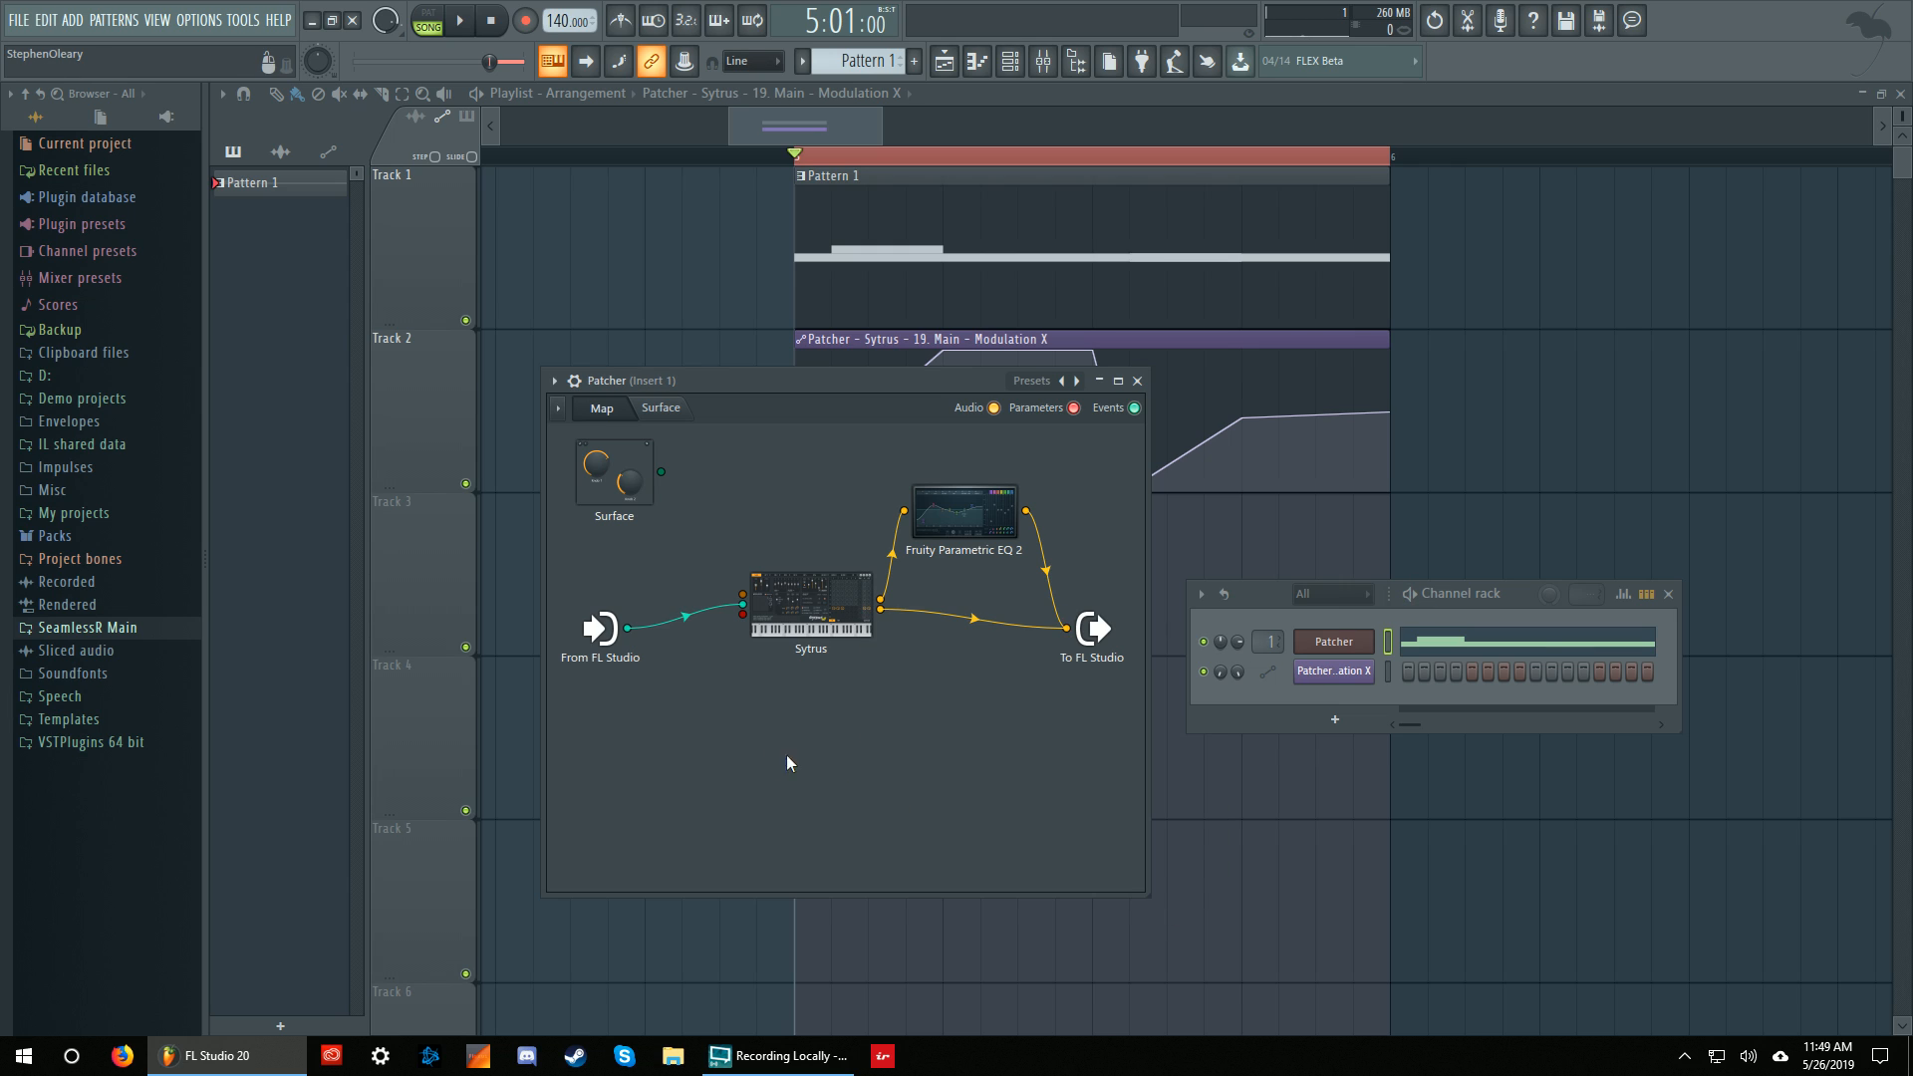
Reopen Sytrus and audition playback with filter 2's FX send and filter 1's output muted one at a time, restoring each.
{"action": "double_click", "coordinate": [786, 619]}
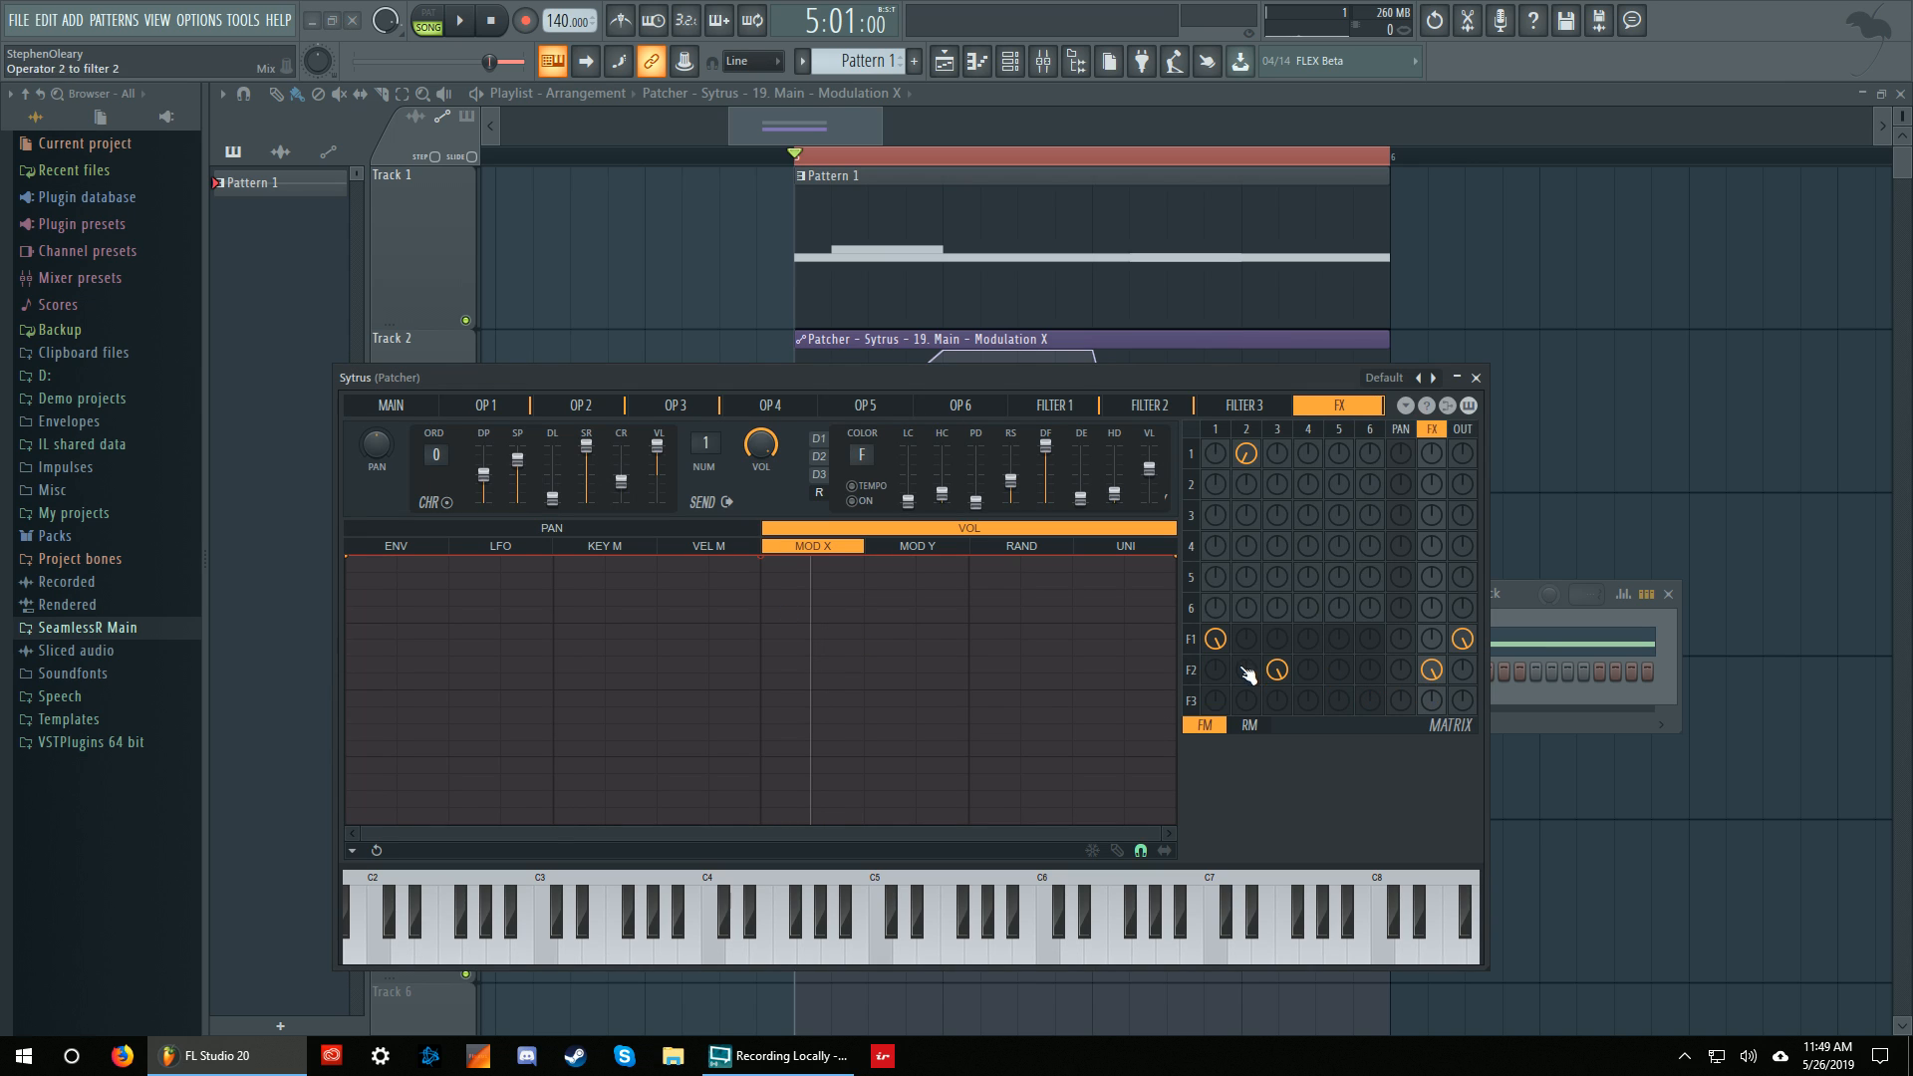
{"action": "right_click", "coordinate": [1432, 674]}
{"action": "key", "text": "space"}
{"action": "key", "text": "space"}
{"action": "right_click", "coordinate": [1433, 673]}
{"action": "right_click", "coordinate": [1468, 641]}
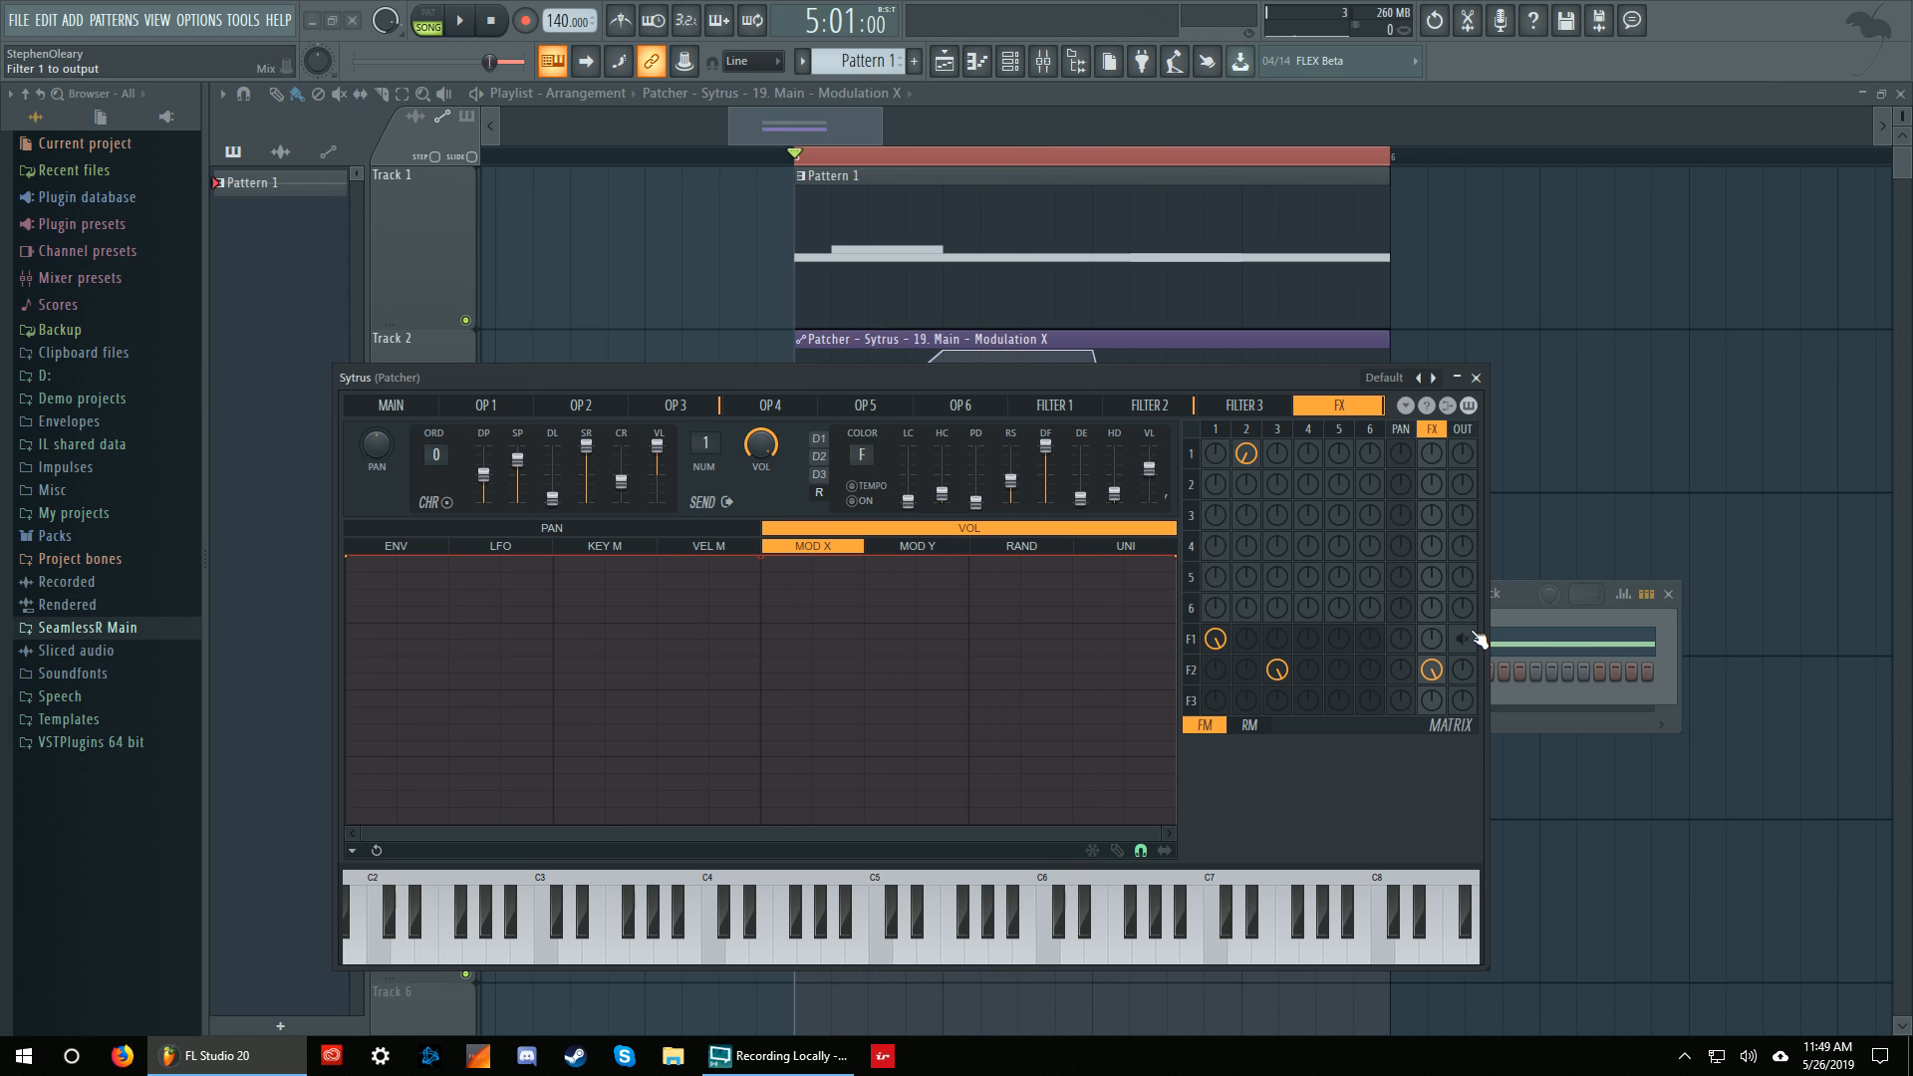
{"action": "key", "text": "space"}
{"action": "key", "text": "space"}
{"action": "right_click", "coordinate": [1470, 643]}
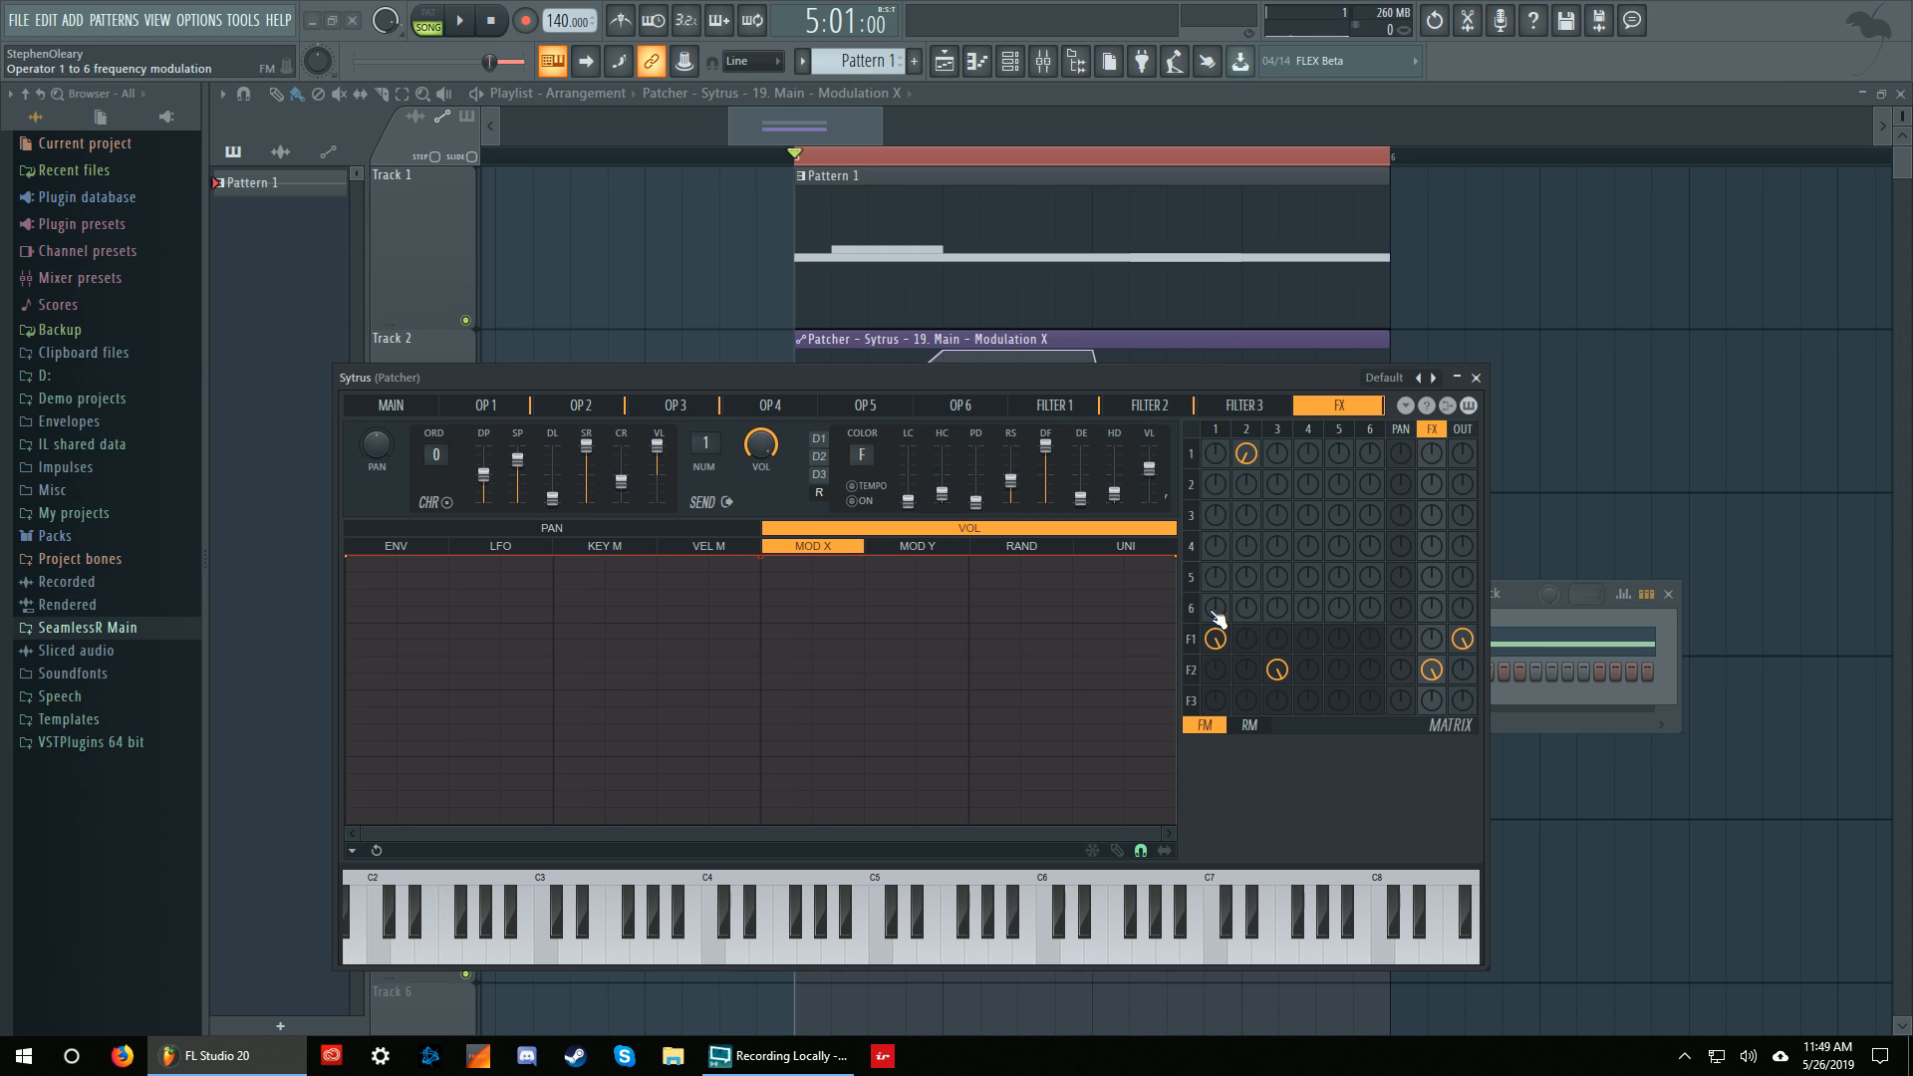
View filter 1, and audition the sound with Fruity Parametric EQ 2 open to examine its band 1 high-pass curve.
{"action": "left_click", "coordinate": [1192, 640]}
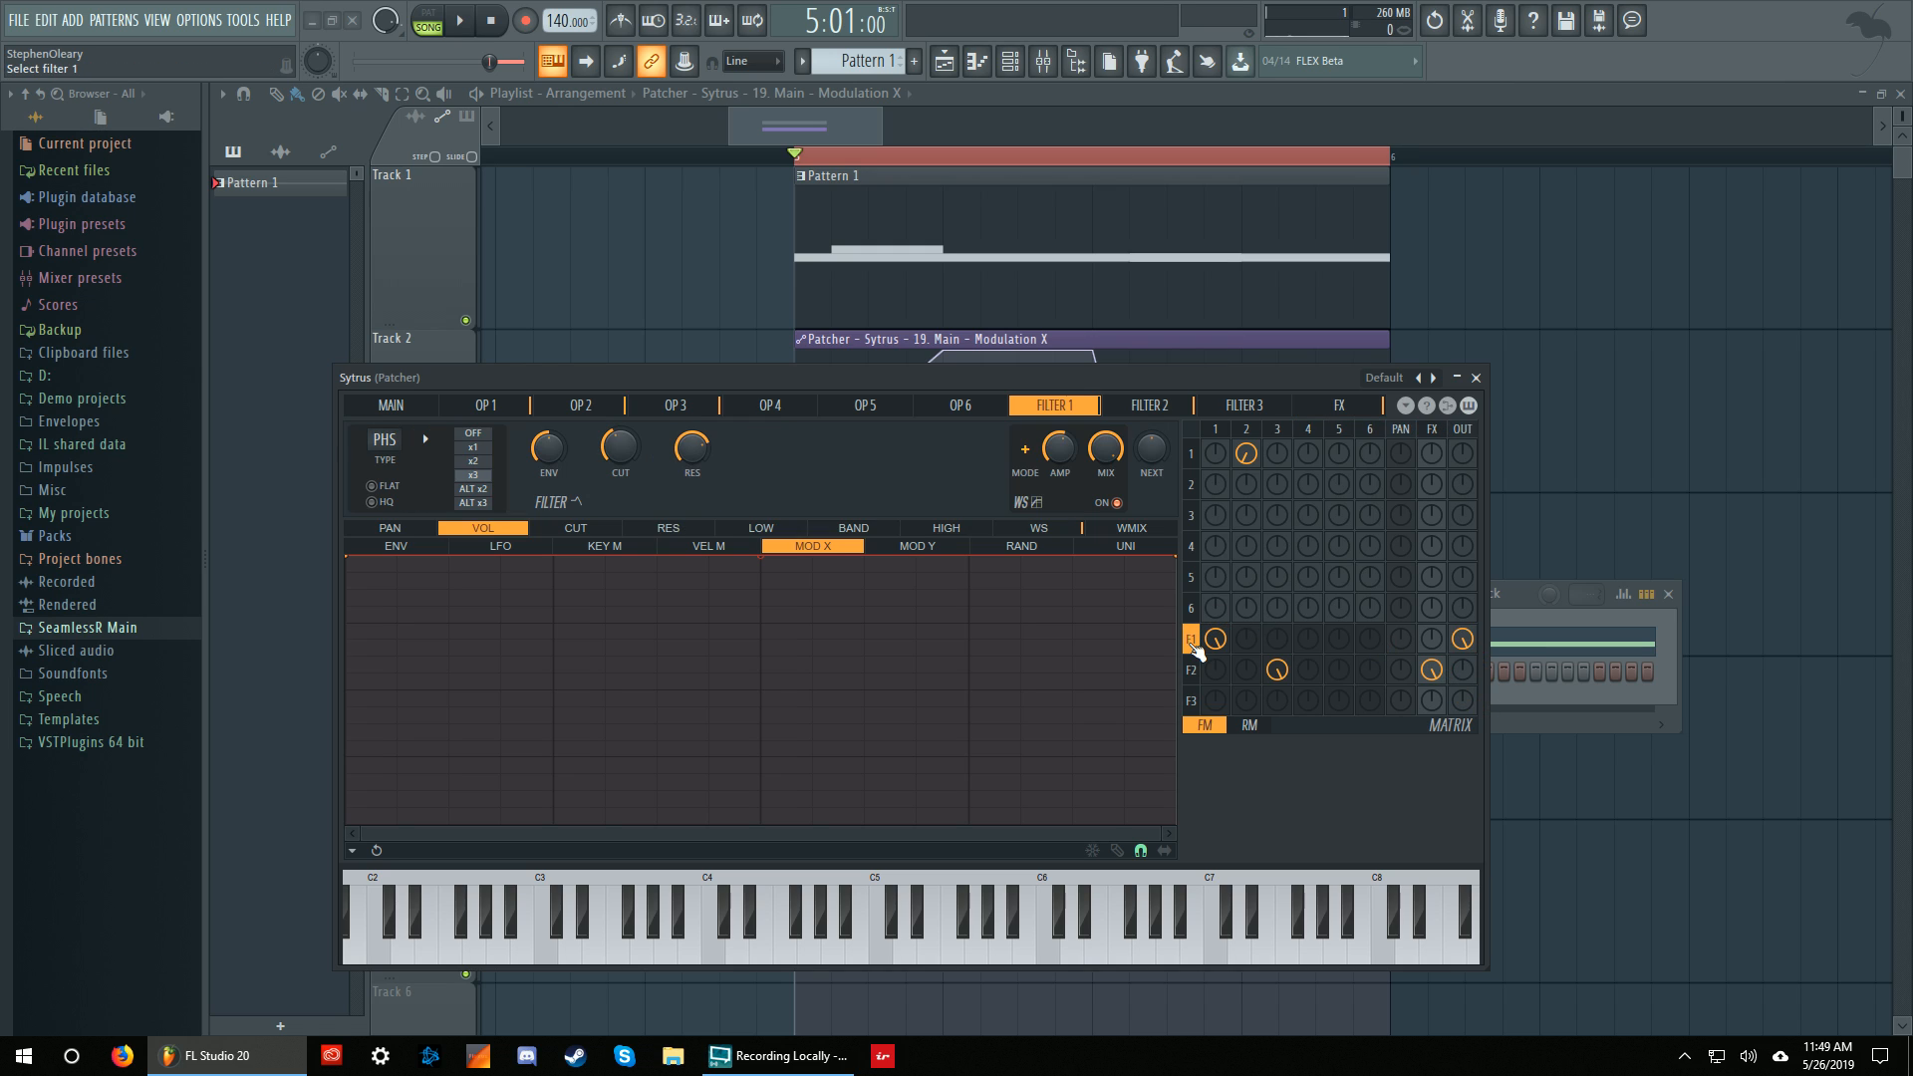
{"action": "left_click", "coordinate": [1475, 377]}
{"action": "left_click", "coordinate": [950, 522]}
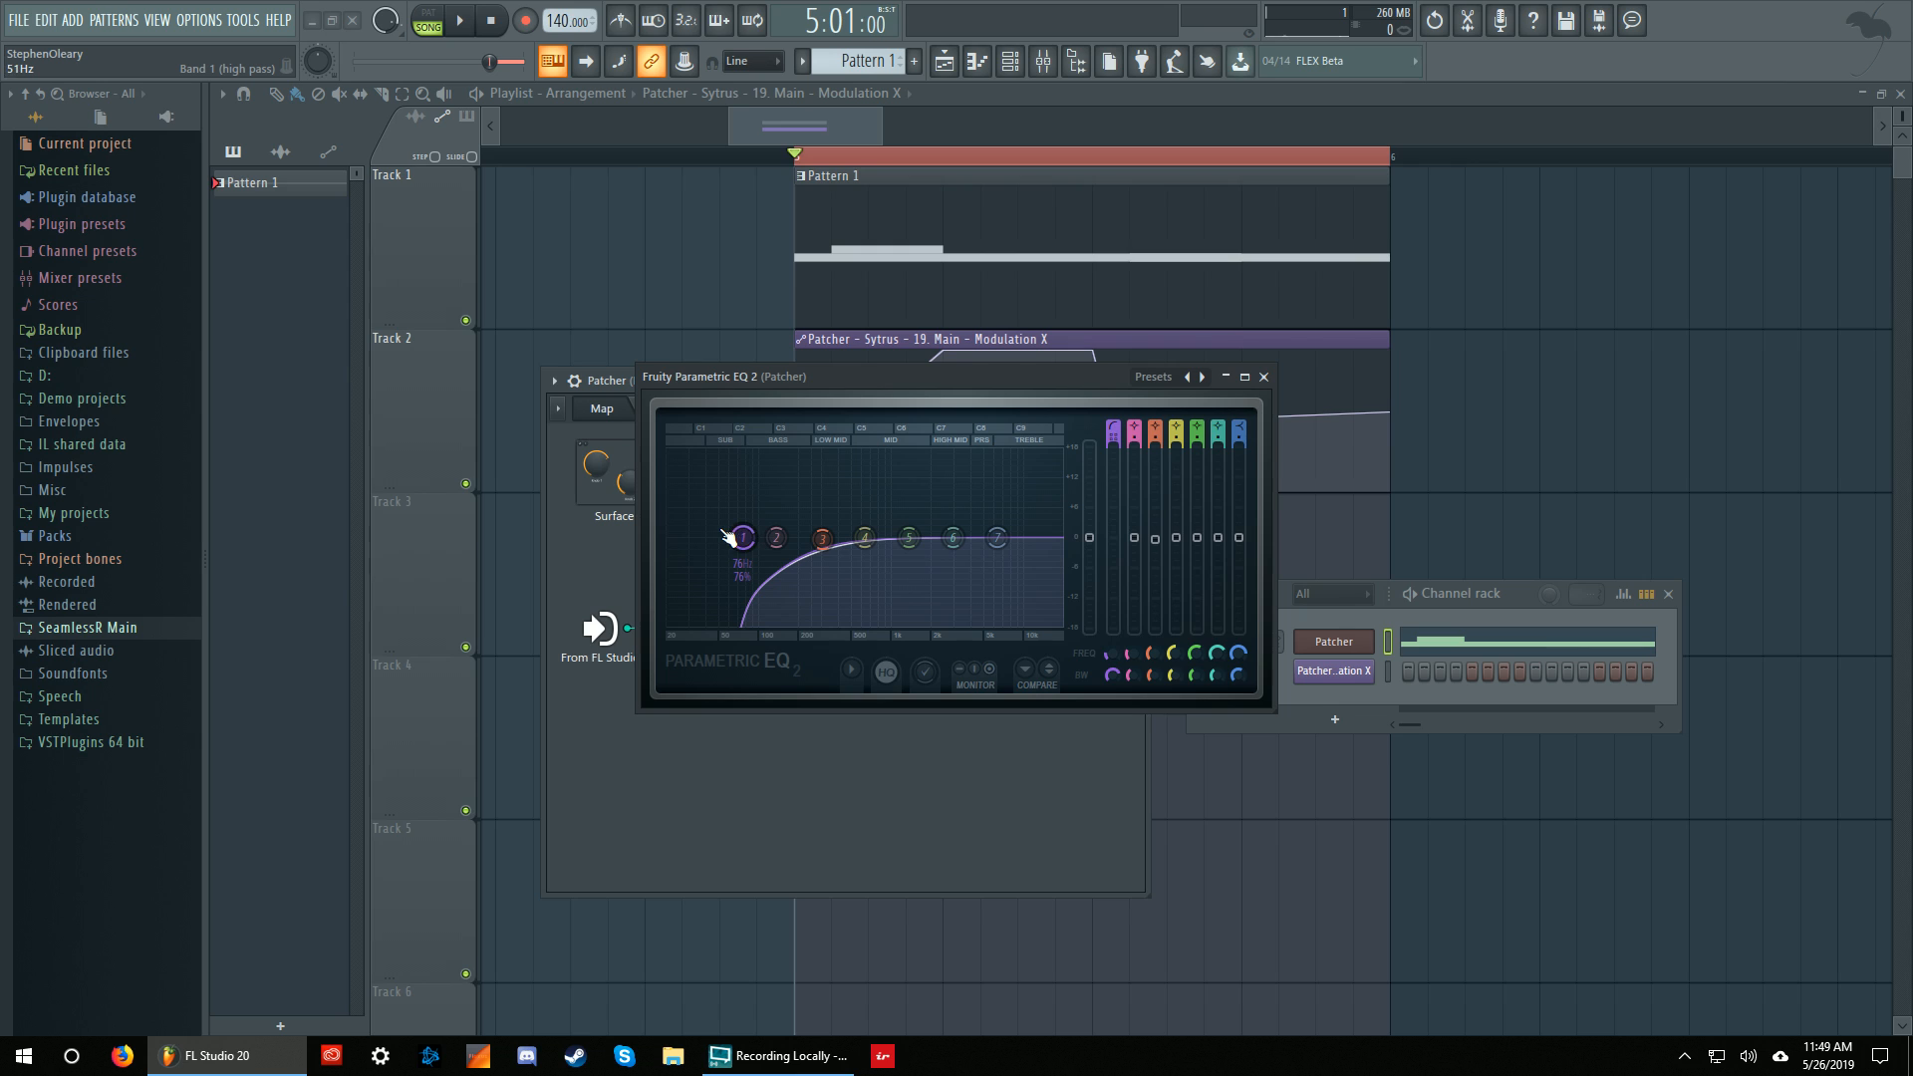
{"action": "key", "text": "space"}
{"action": "key", "text": "space"}
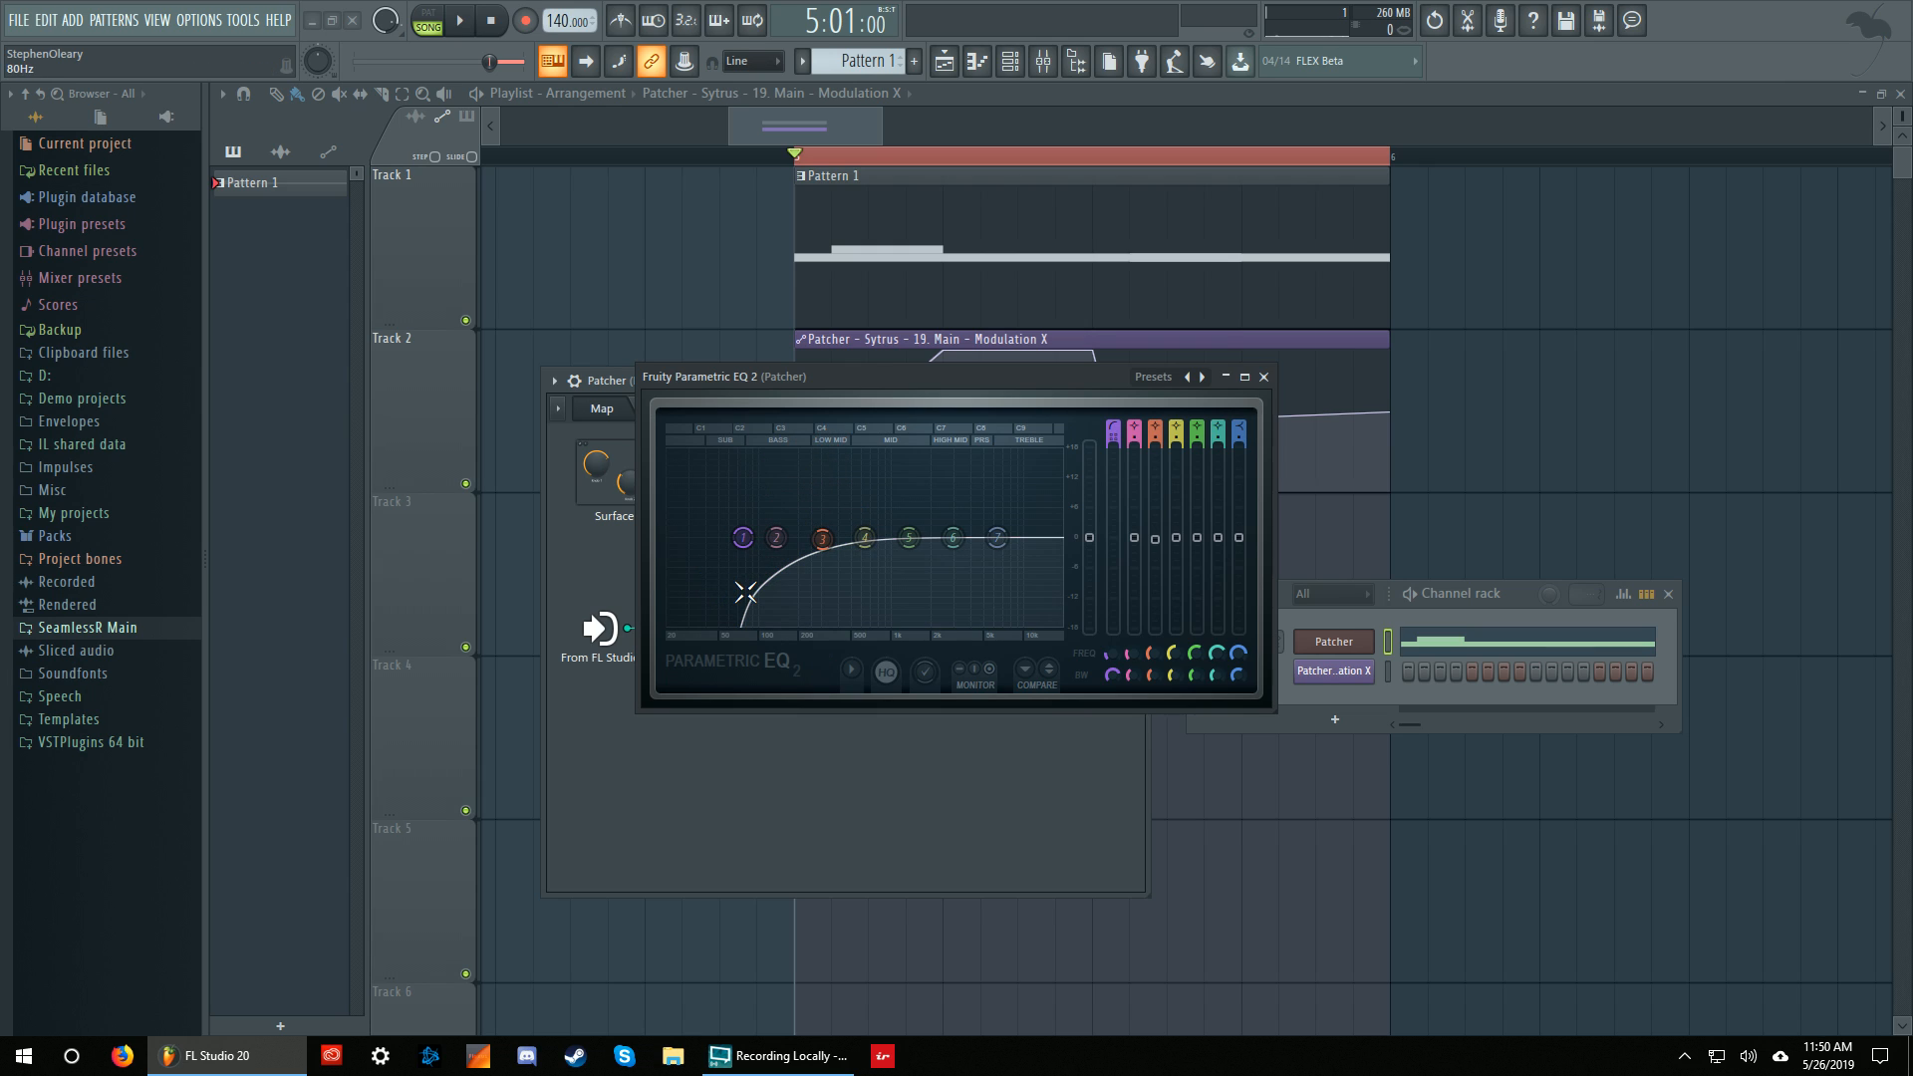
{"action": "left_click", "coordinate": [1263, 377]}
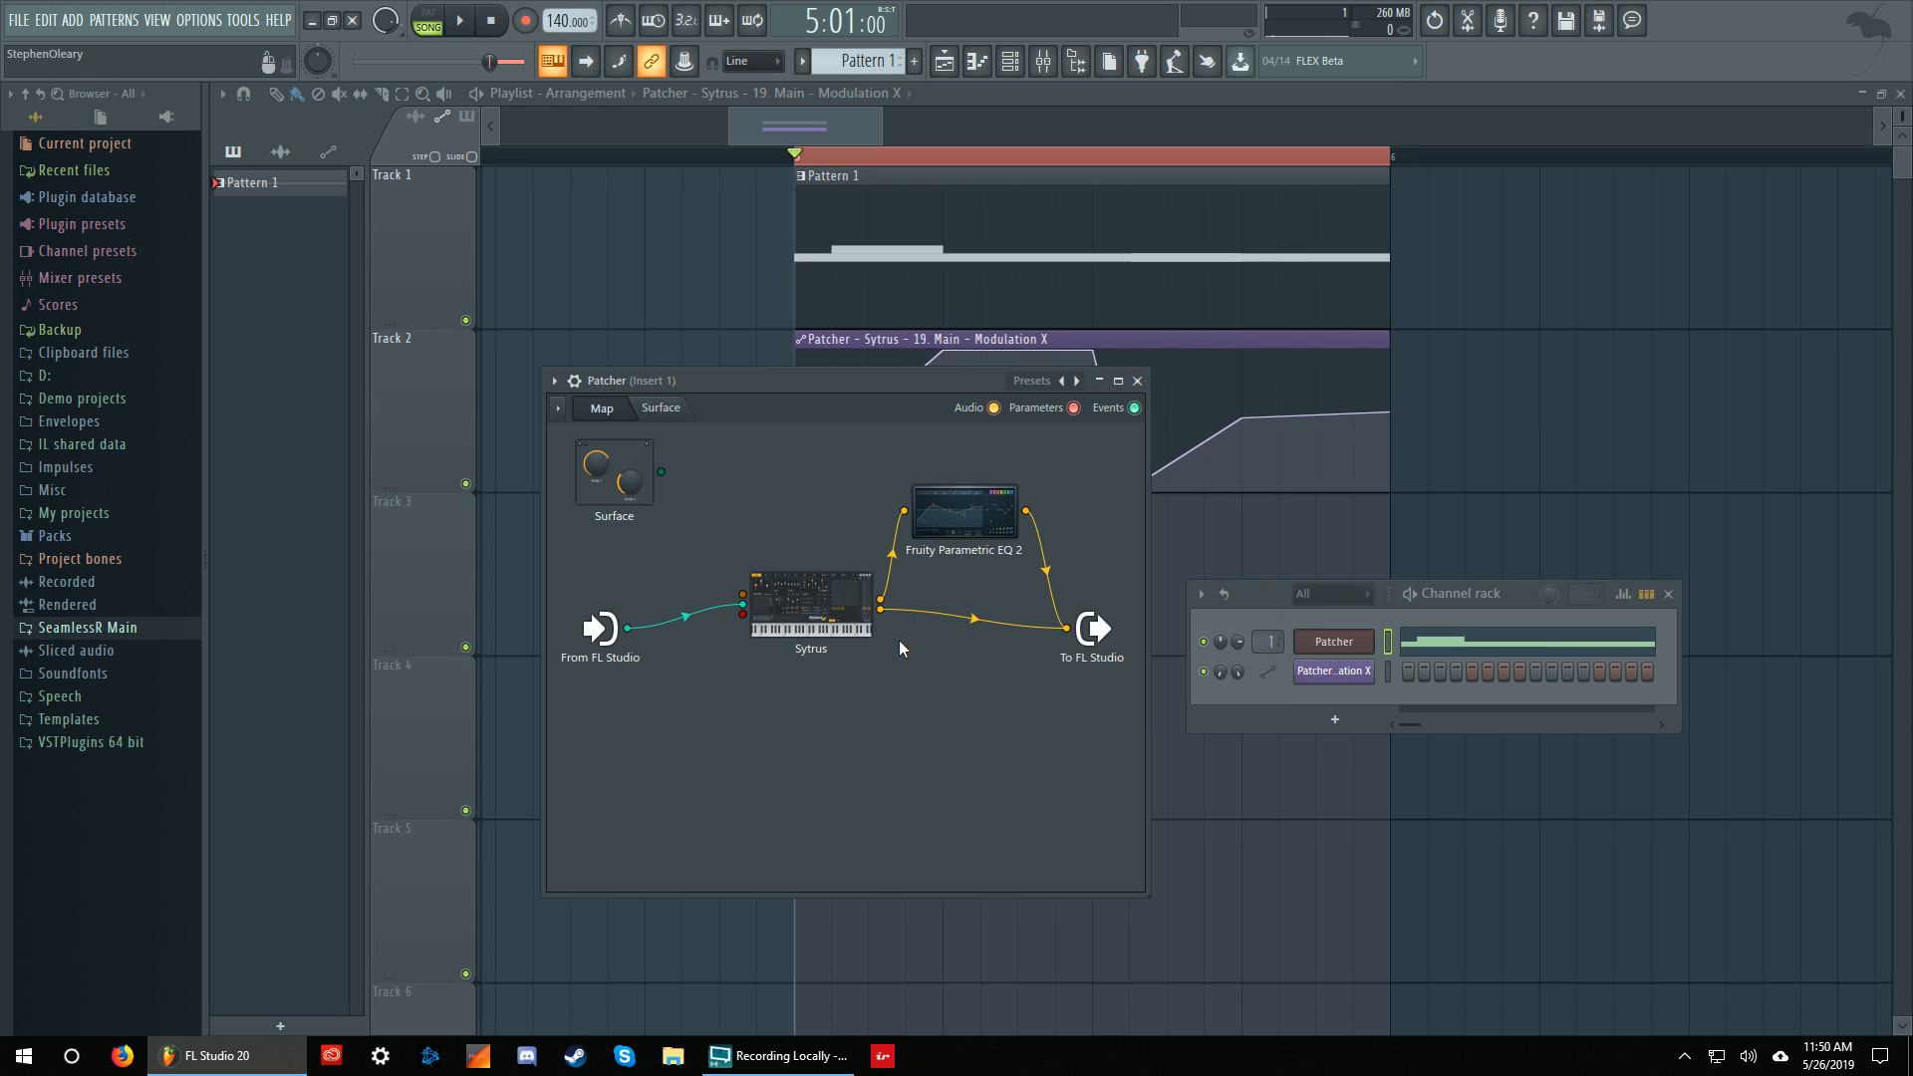
Reopen Sytrus and compare the waveforms and Mod X volume envelopes of operators 1, 2 and 3.
{"action": "double_click", "coordinate": [840, 601]}
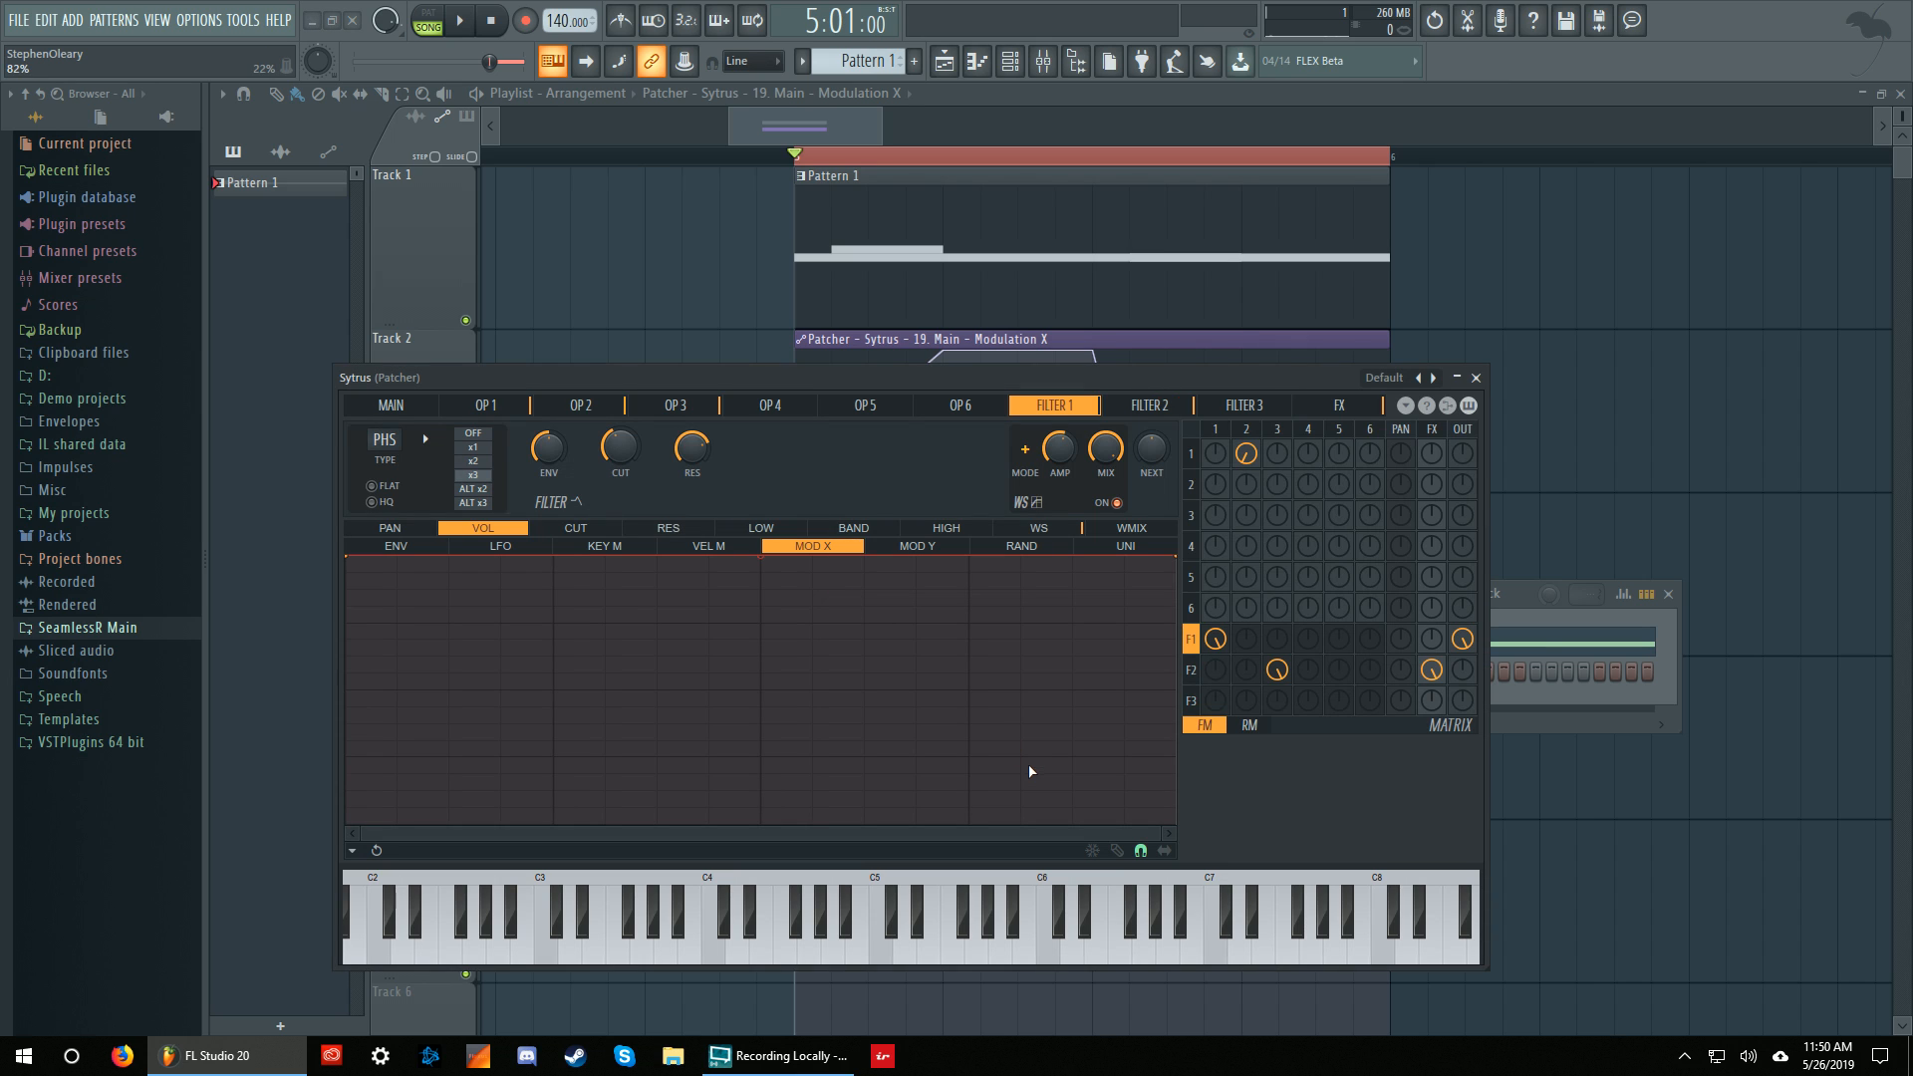
{"action": "left_click", "coordinate": [1232, 437]}
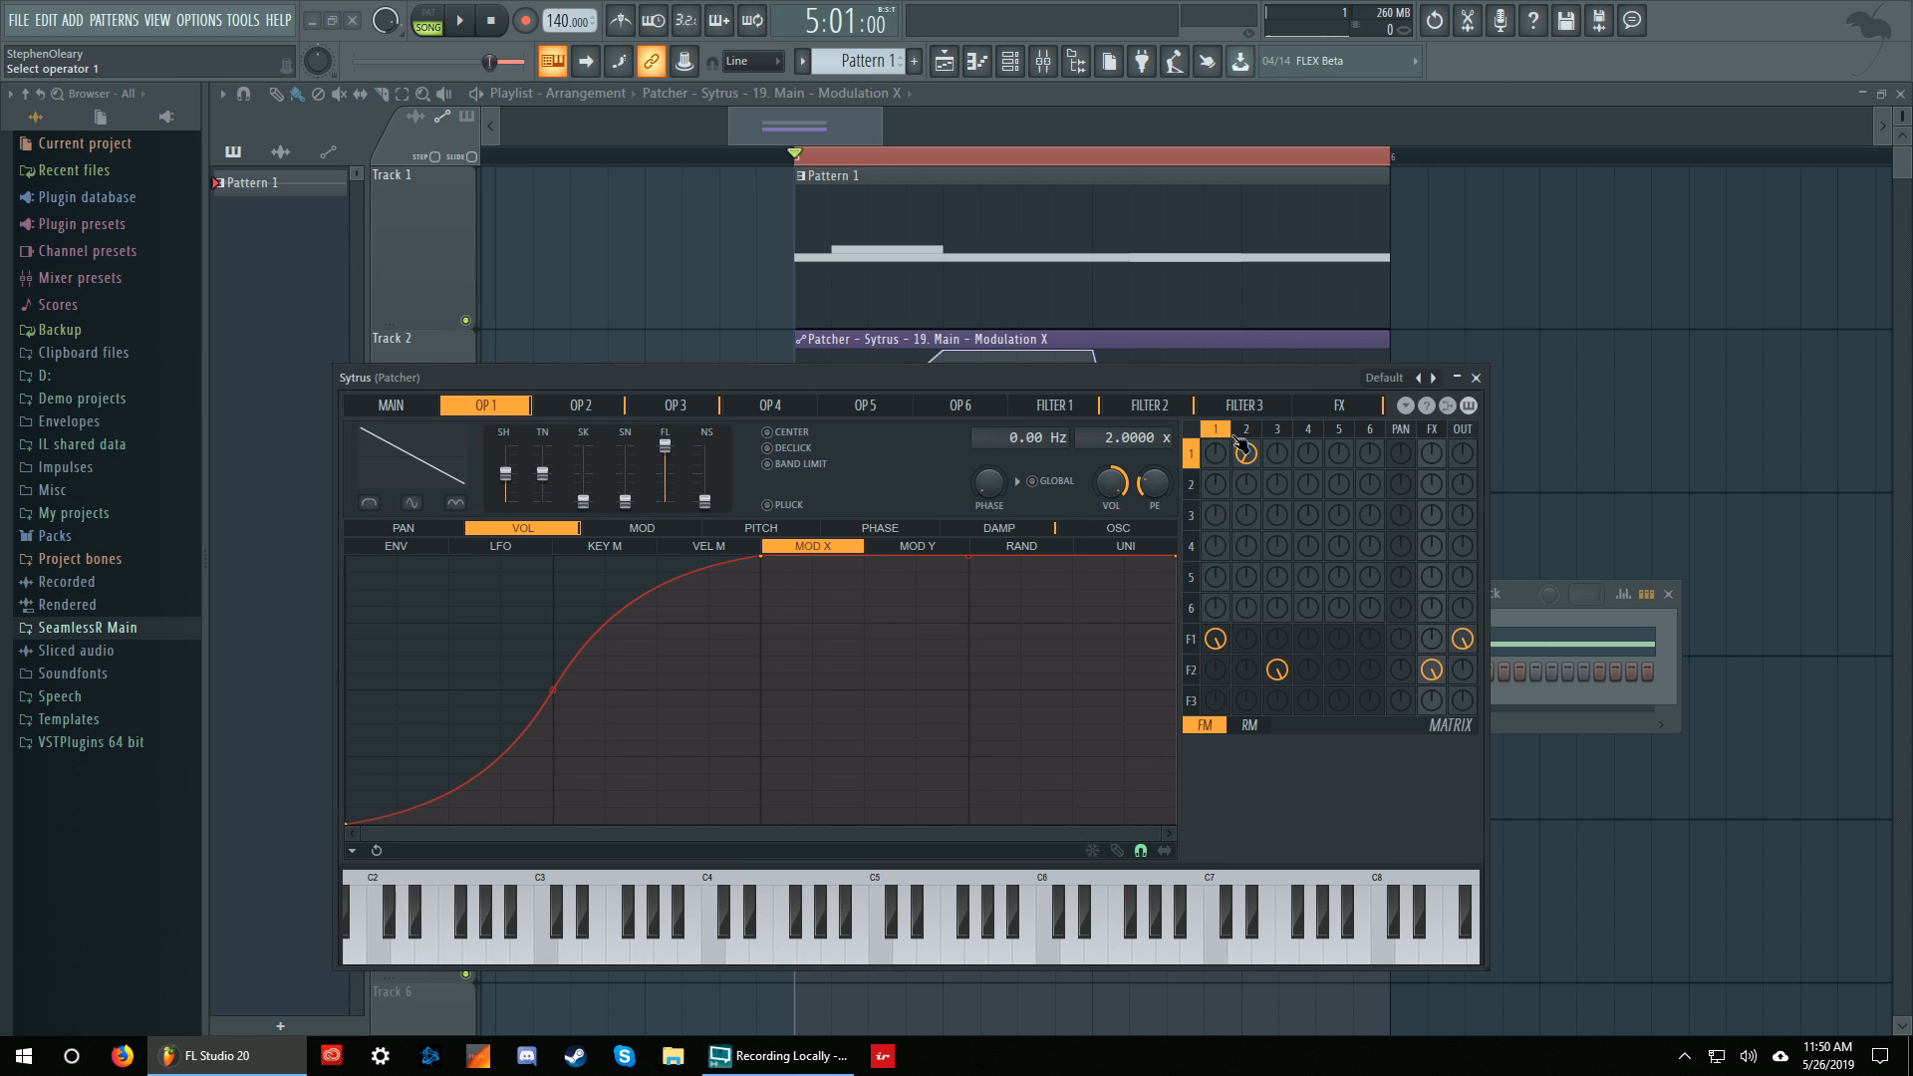
{"action": "left_click", "coordinate": [1246, 430]}
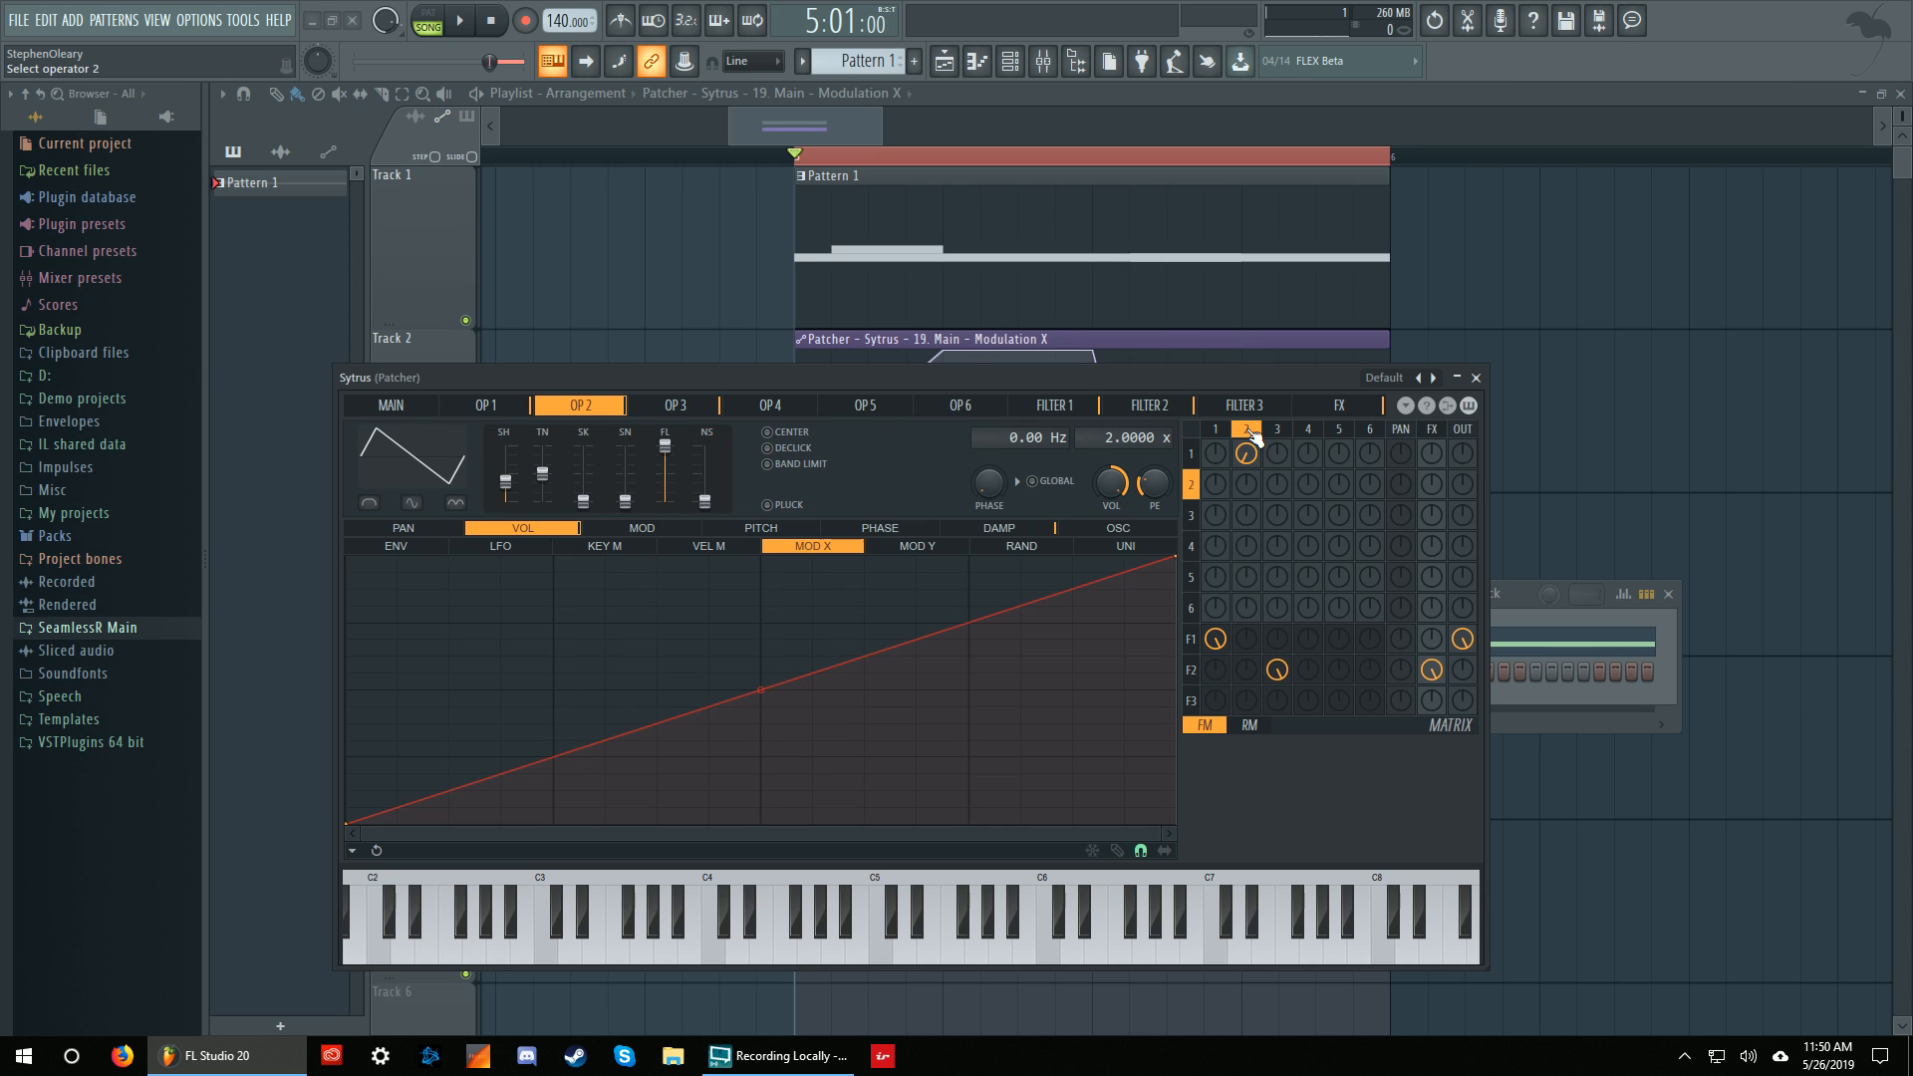
{"action": "left_click", "coordinate": [1229, 431]}
{"action": "left_click", "coordinate": [1250, 432]}
{"action": "left_click", "coordinate": [1277, 429]}
{"action": "left_click", "coordinate": [1246, 428]}
{"action": "left_click", "coordinate": [1214, 428]}
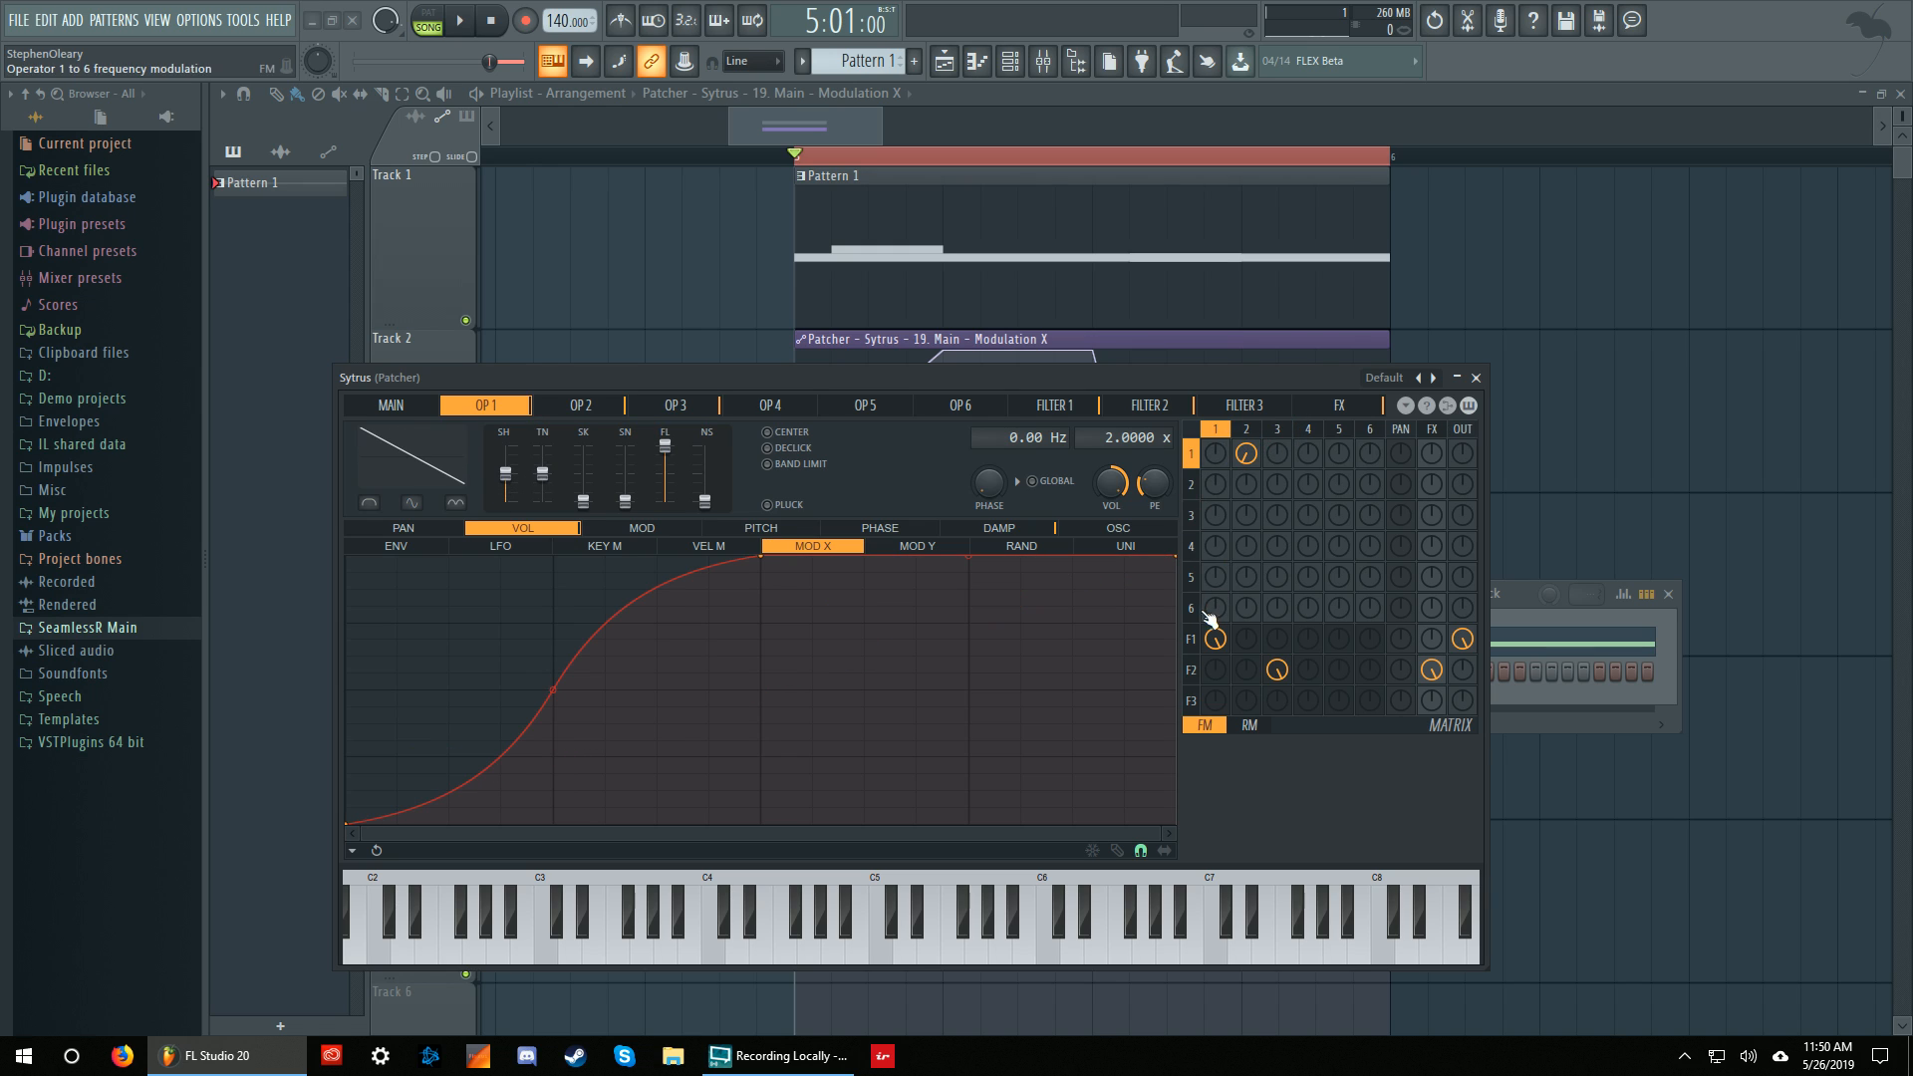
Switch filter 1's filtering to OFF, disable its waveshaper, and mute filter 2's send to FX in the matrix.
{"action": "left_click", "coordinate": [1191, 638]}
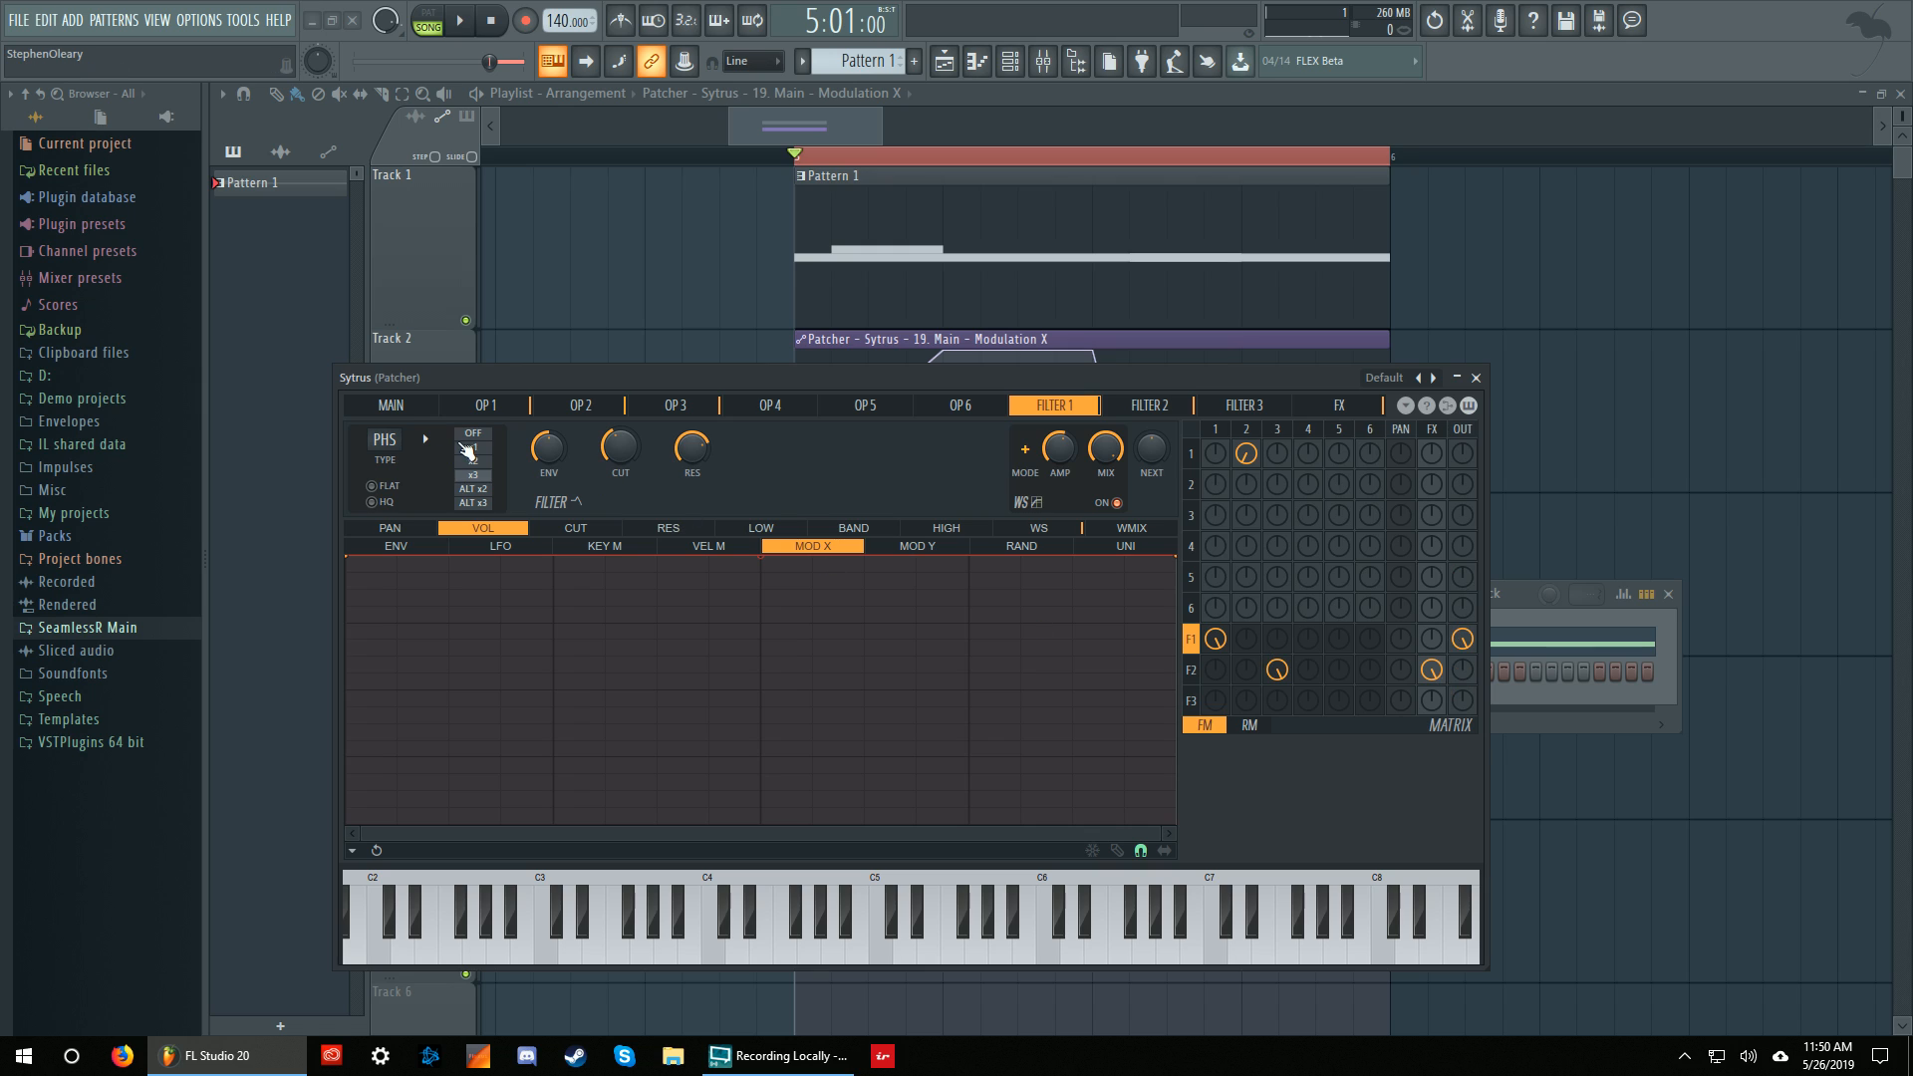
{"action": "left_click", "coordinate": [477, 435]}
{"action": "left_click", "coordinate": [1116, 503]}
{"action": "right_click", "coordinate": [1436, 671]}
Audition operator 1 with its frequency modulation from operator 2 muted and restored, and select operator 2.
{"action": "key", "text": "space"}
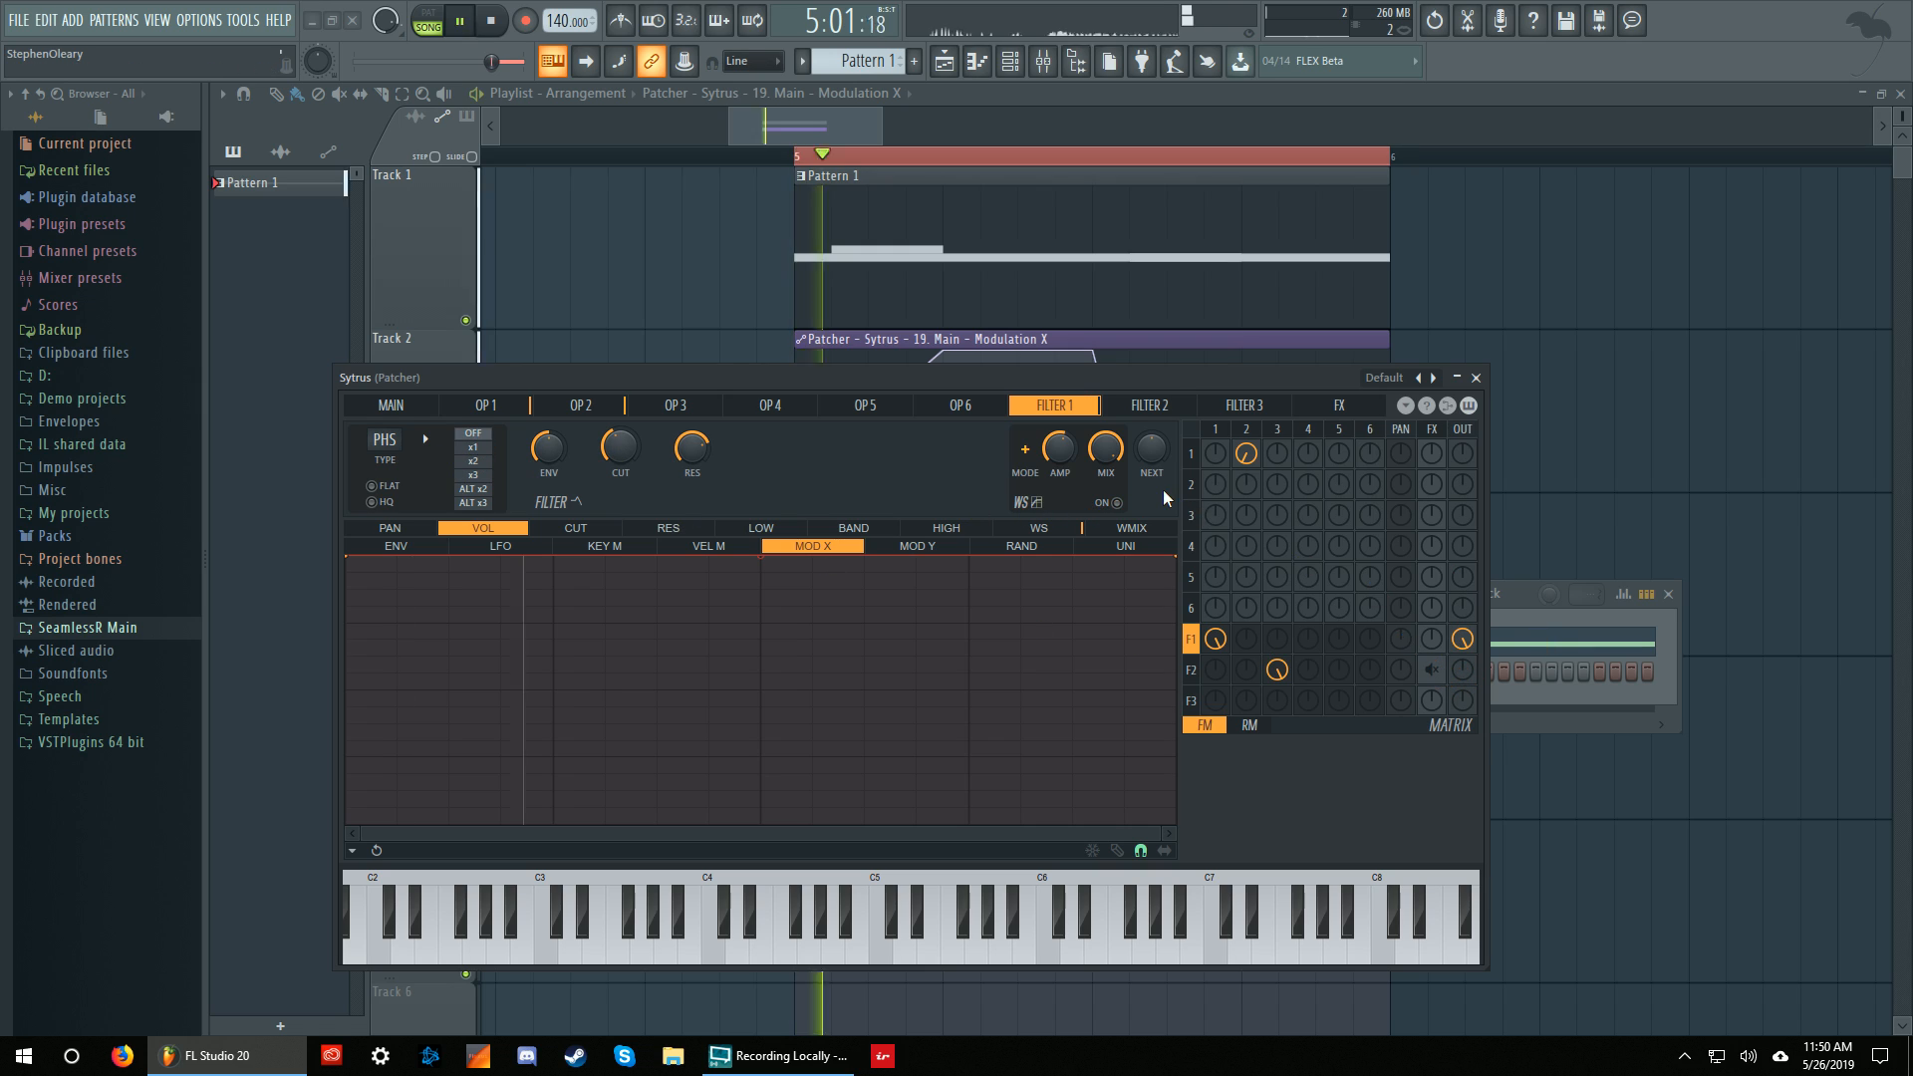
{"action": "left_click", "coordinate": [1215, 428]}
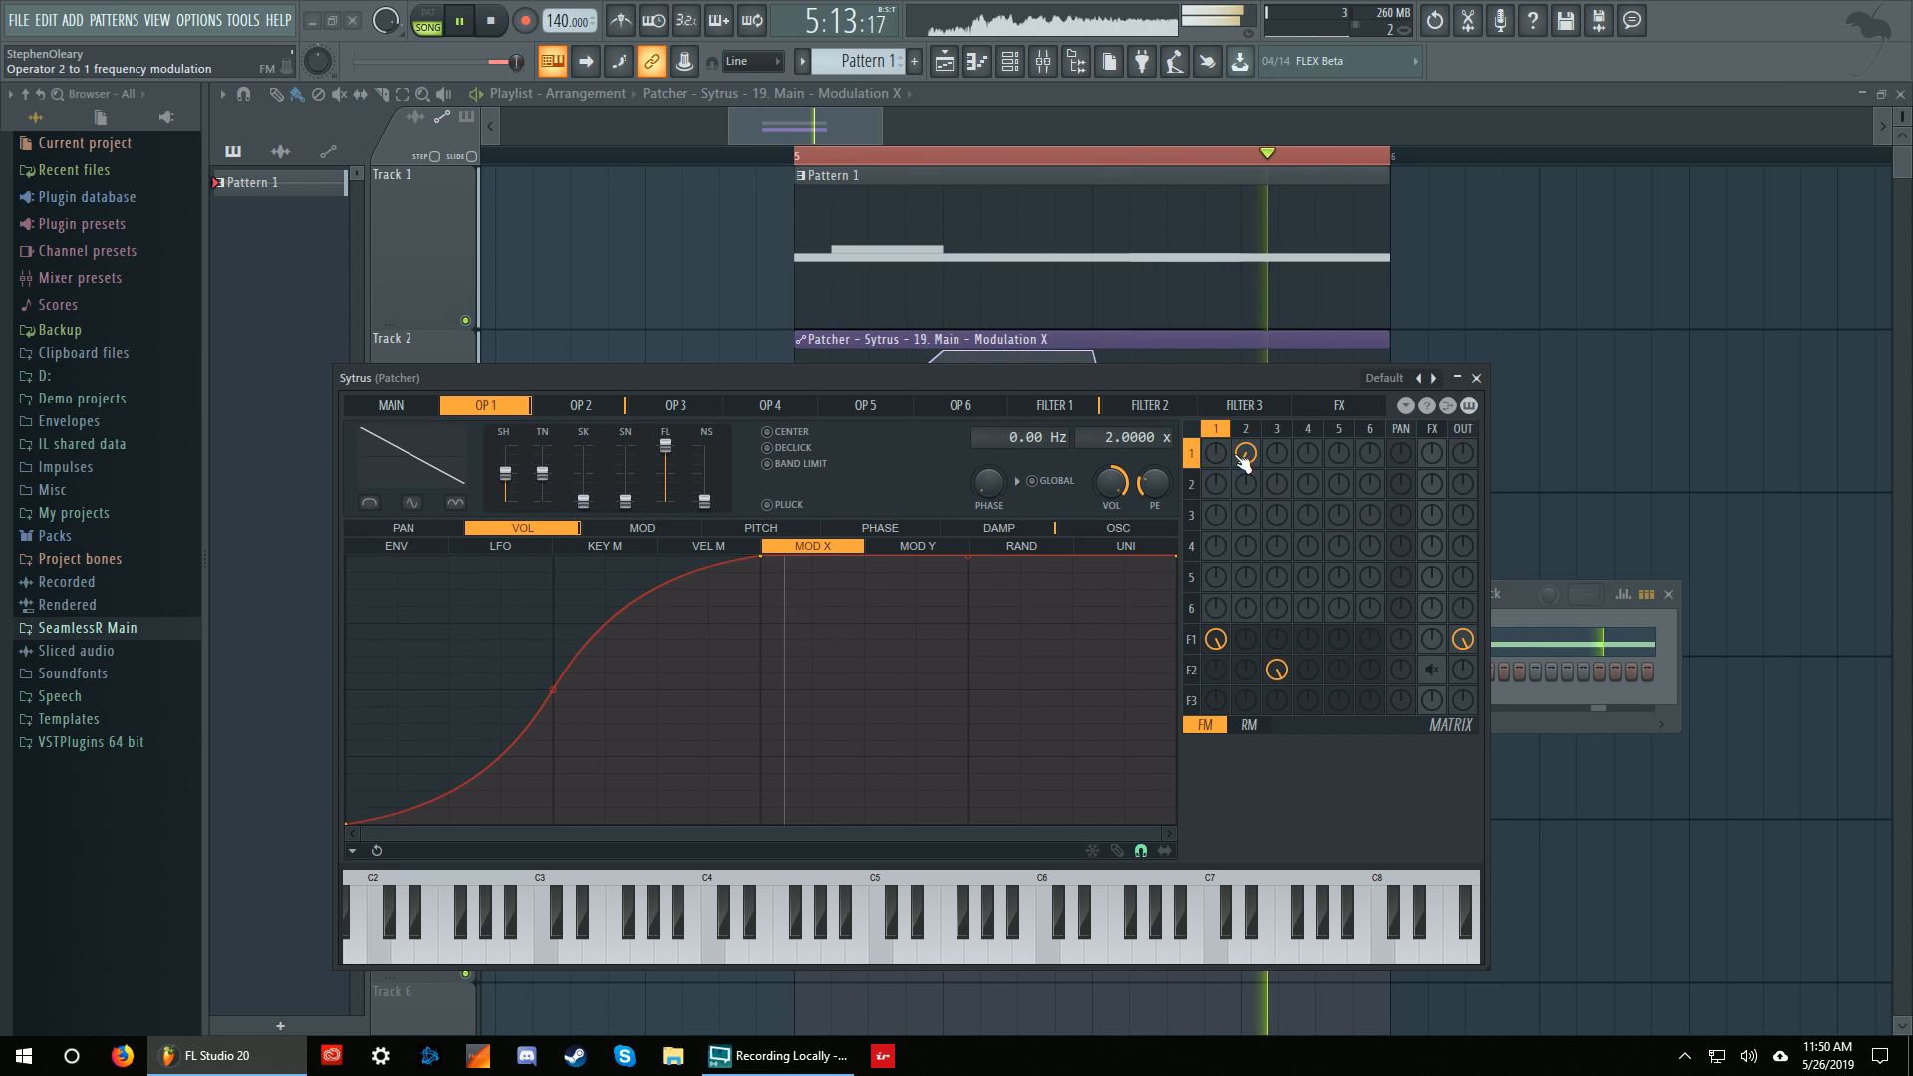
{"action": "right_click", "coordinate": [1247, 457]}
{"action": "right_click", "coordinate": [1246, 455]}
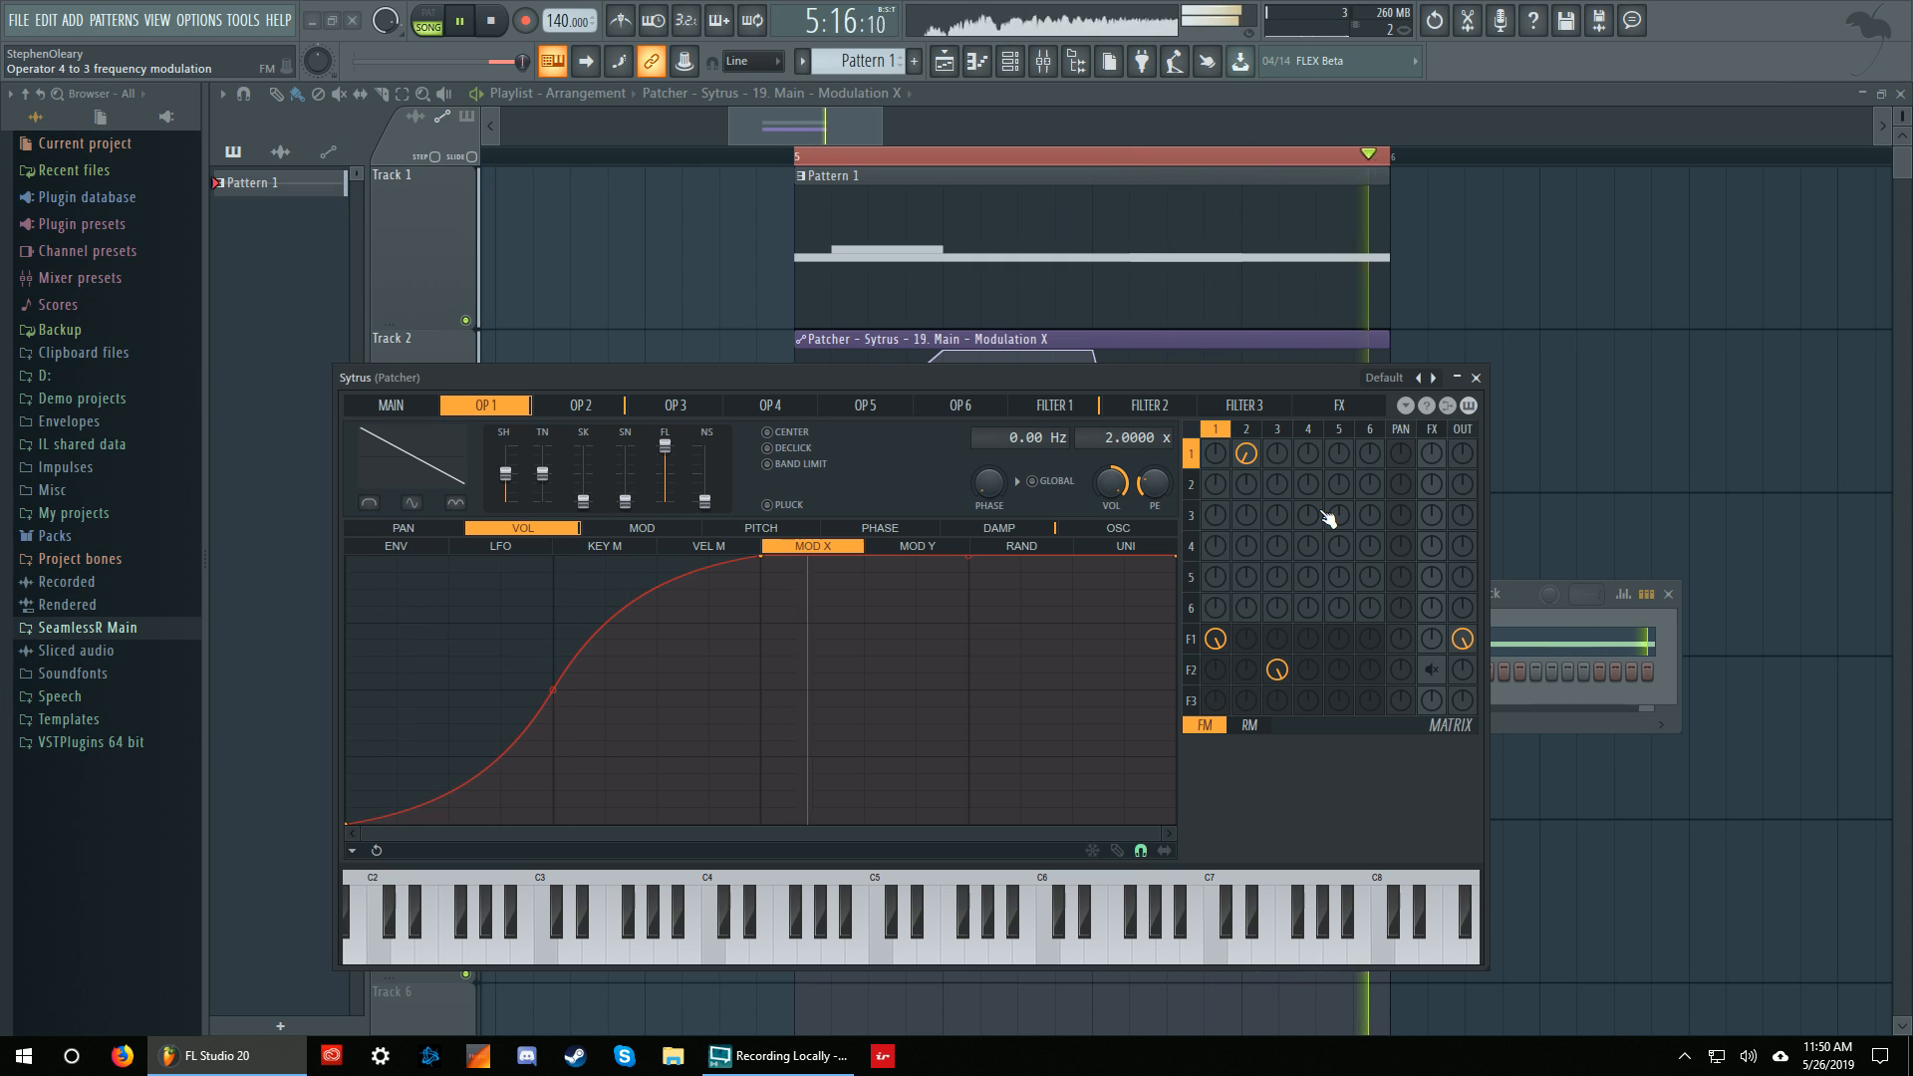
{"action": "left_click", "coordinate": [1247, 429]}
{"action": "key", "text": "space"}
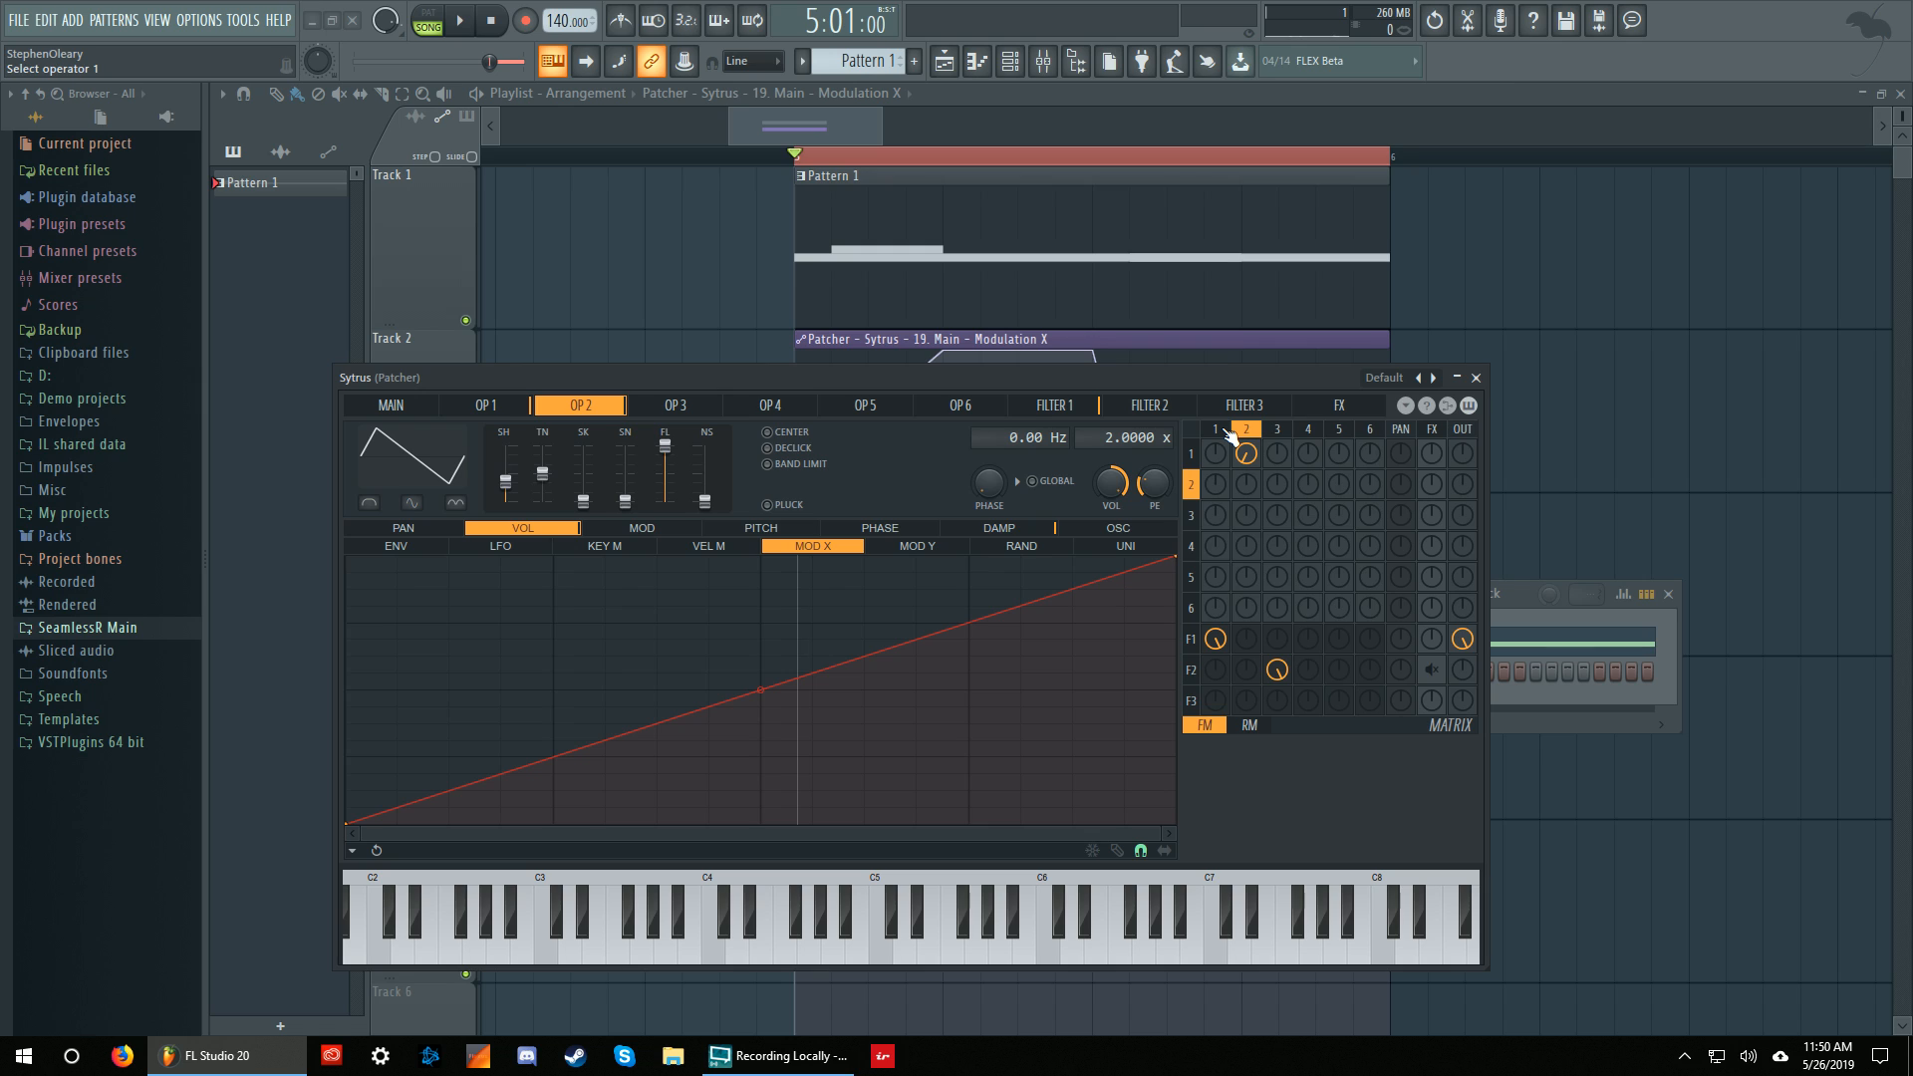
Play operator 2 with a sawtooth shape, and set its shape to 35% during playback to compare the two sounds.
{"action": "left_click", "coordinate": [431, 410]}
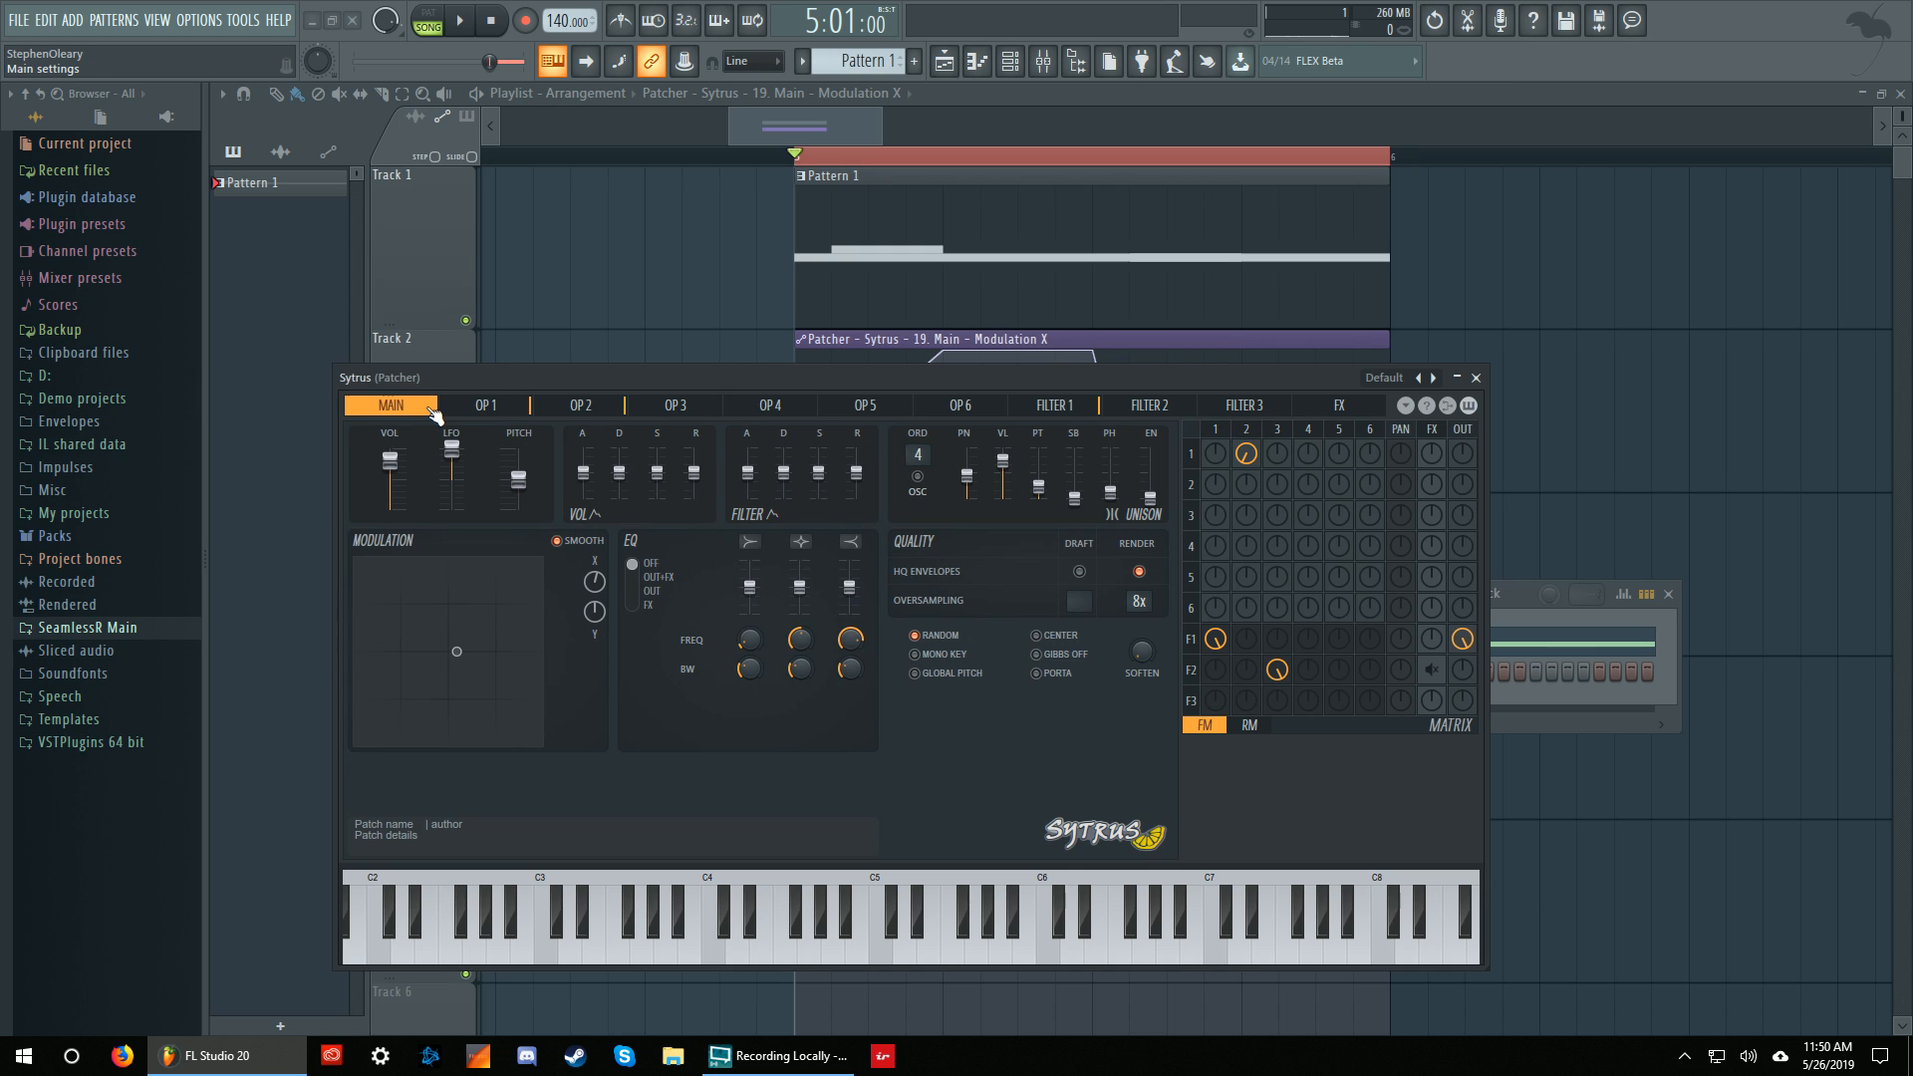
{"action": "left_click", "coordinate": [1249, 453]}
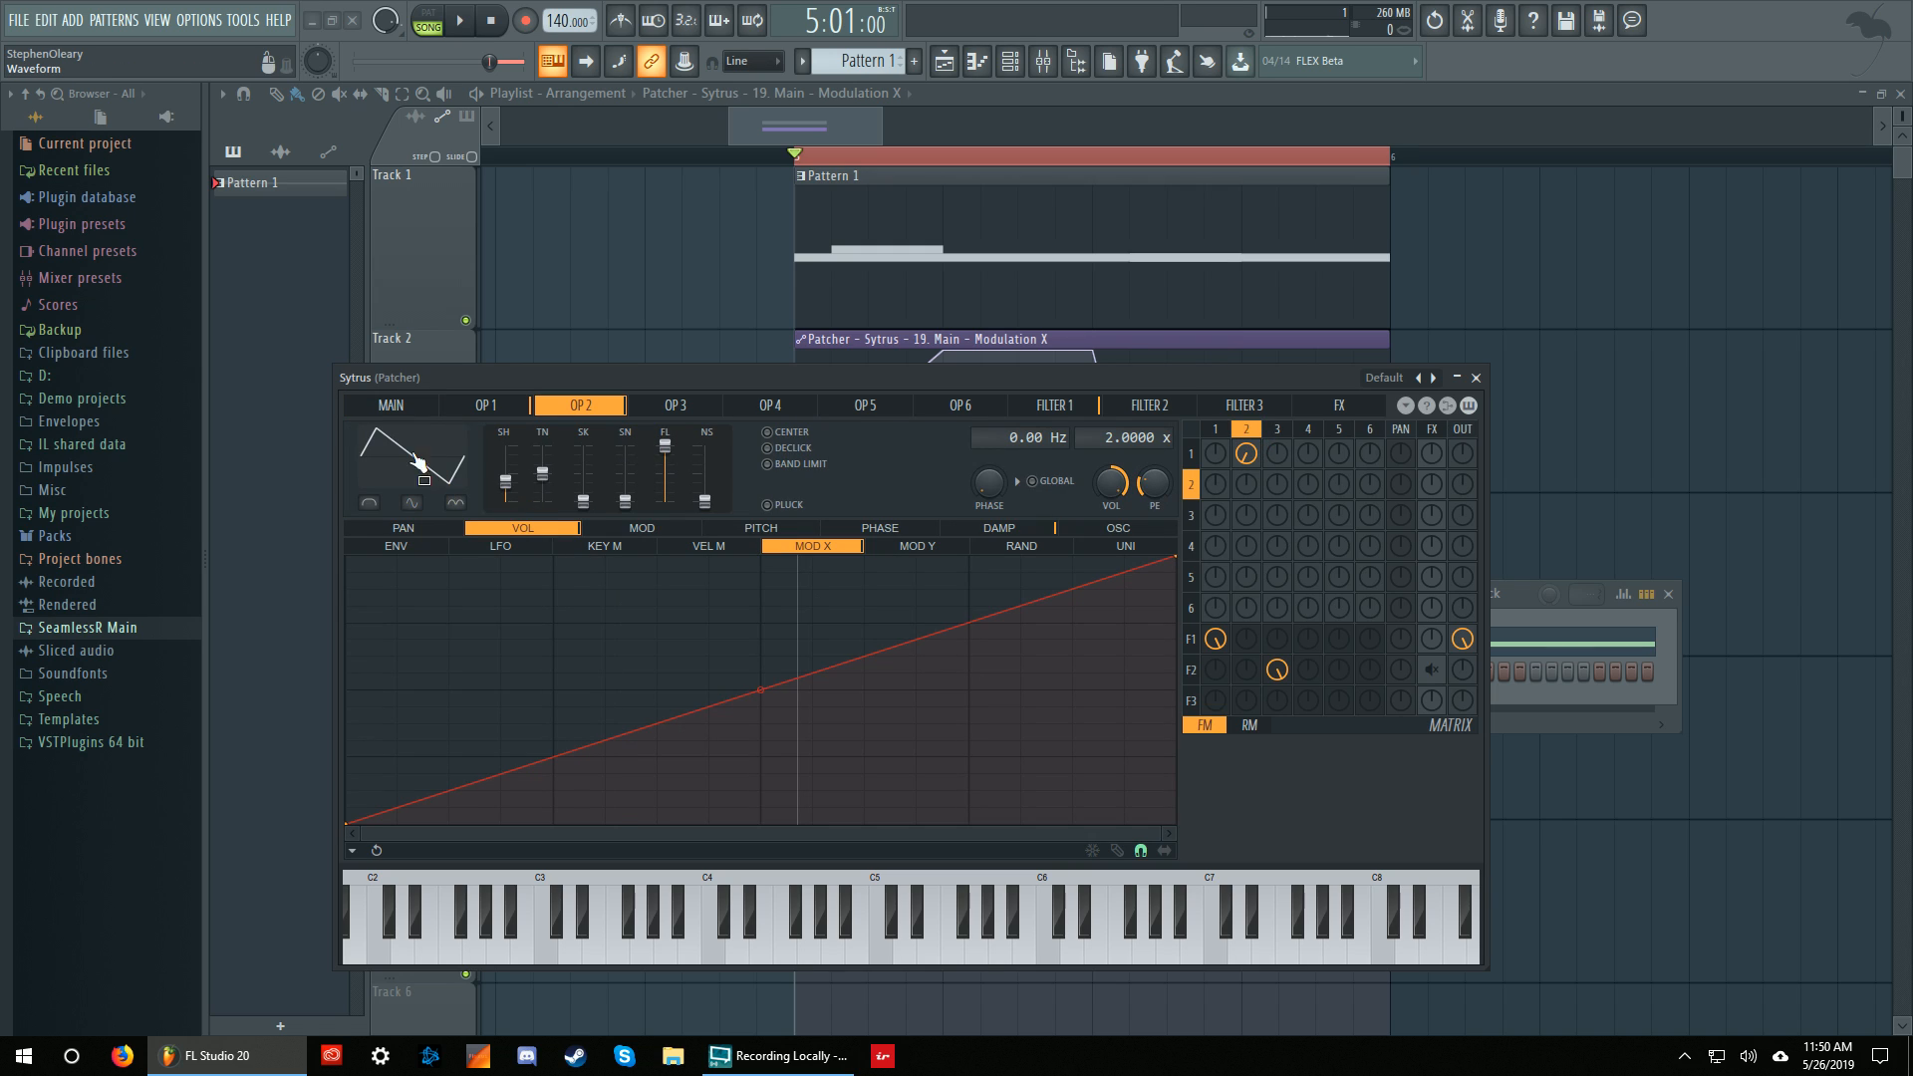
{"action": "left_click_drag", "start_coordinate": [508, 484], "coordinate": [506, 474]}
{"action": "left_click", "coordinate": [459, 20]}
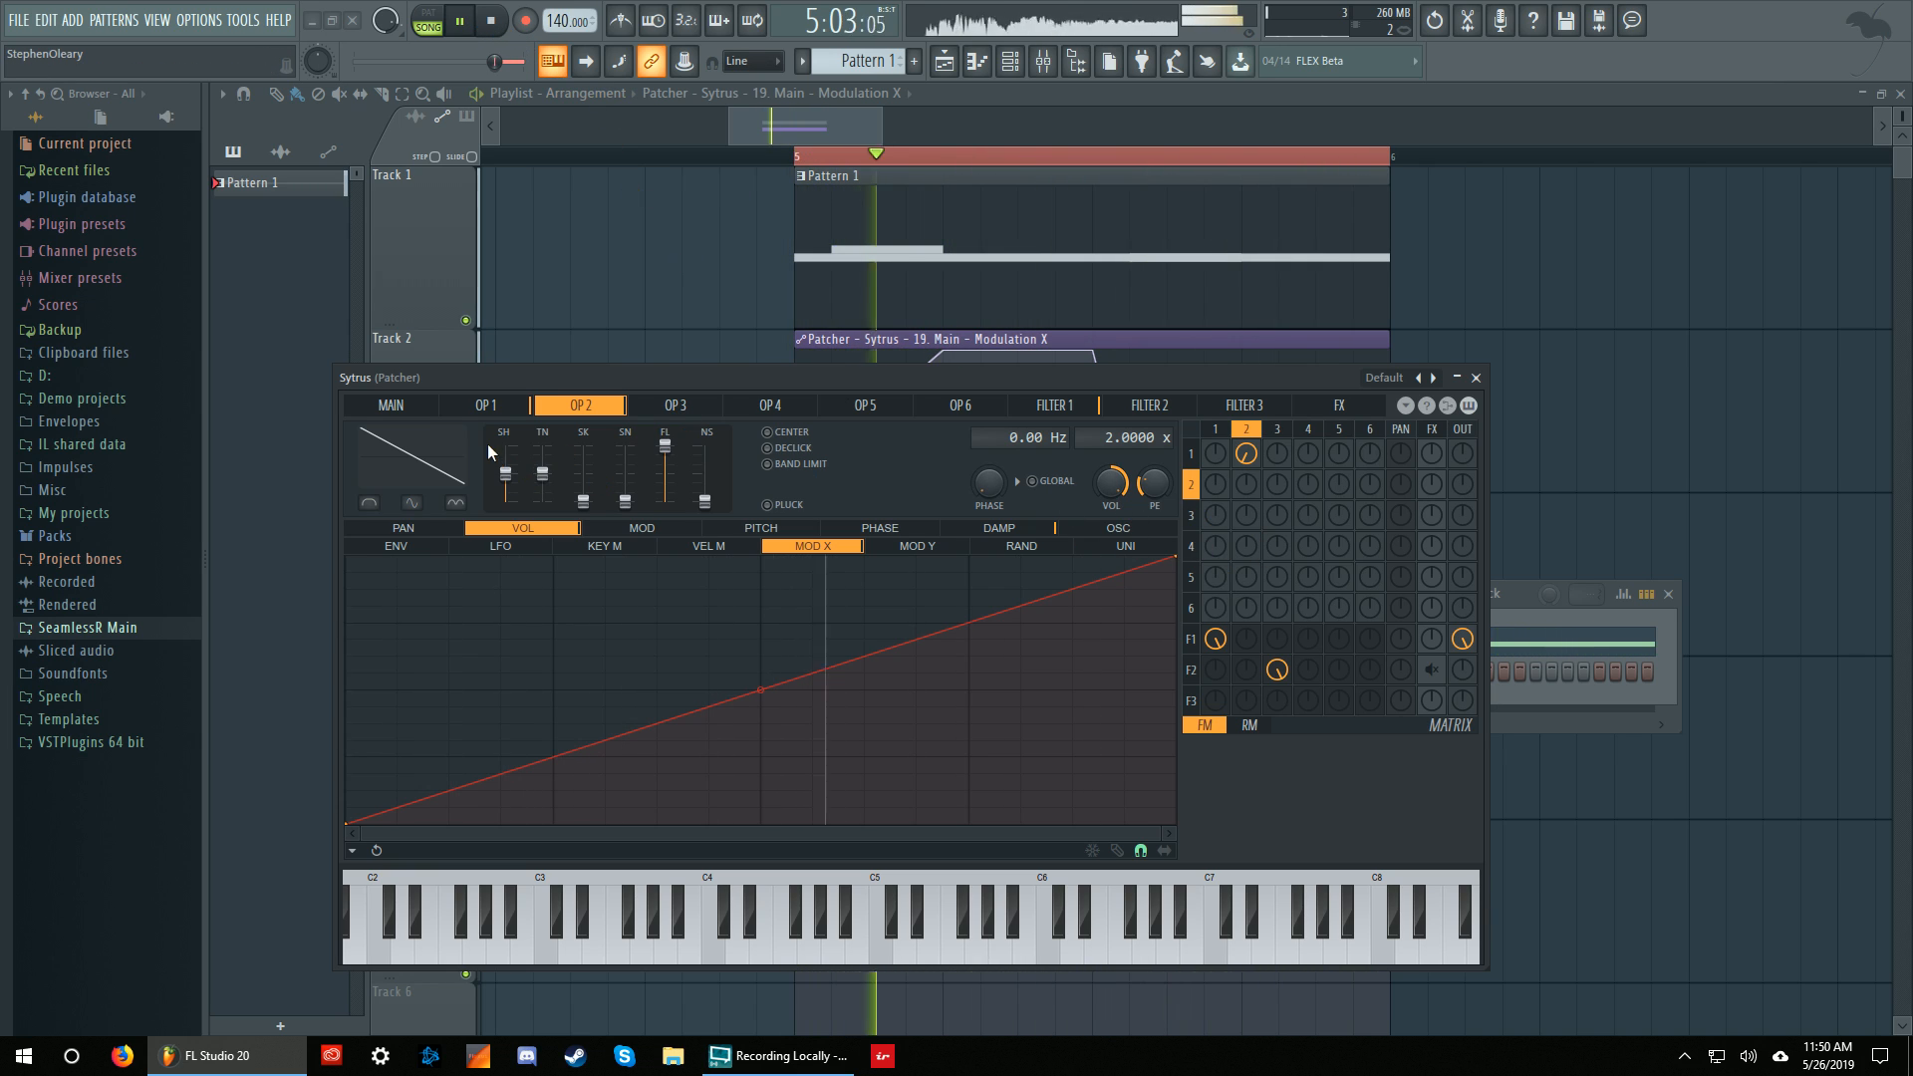
{"action": "left_click_drag", "start_coordinate": [506, 474], "coordinate": [506, 482]}
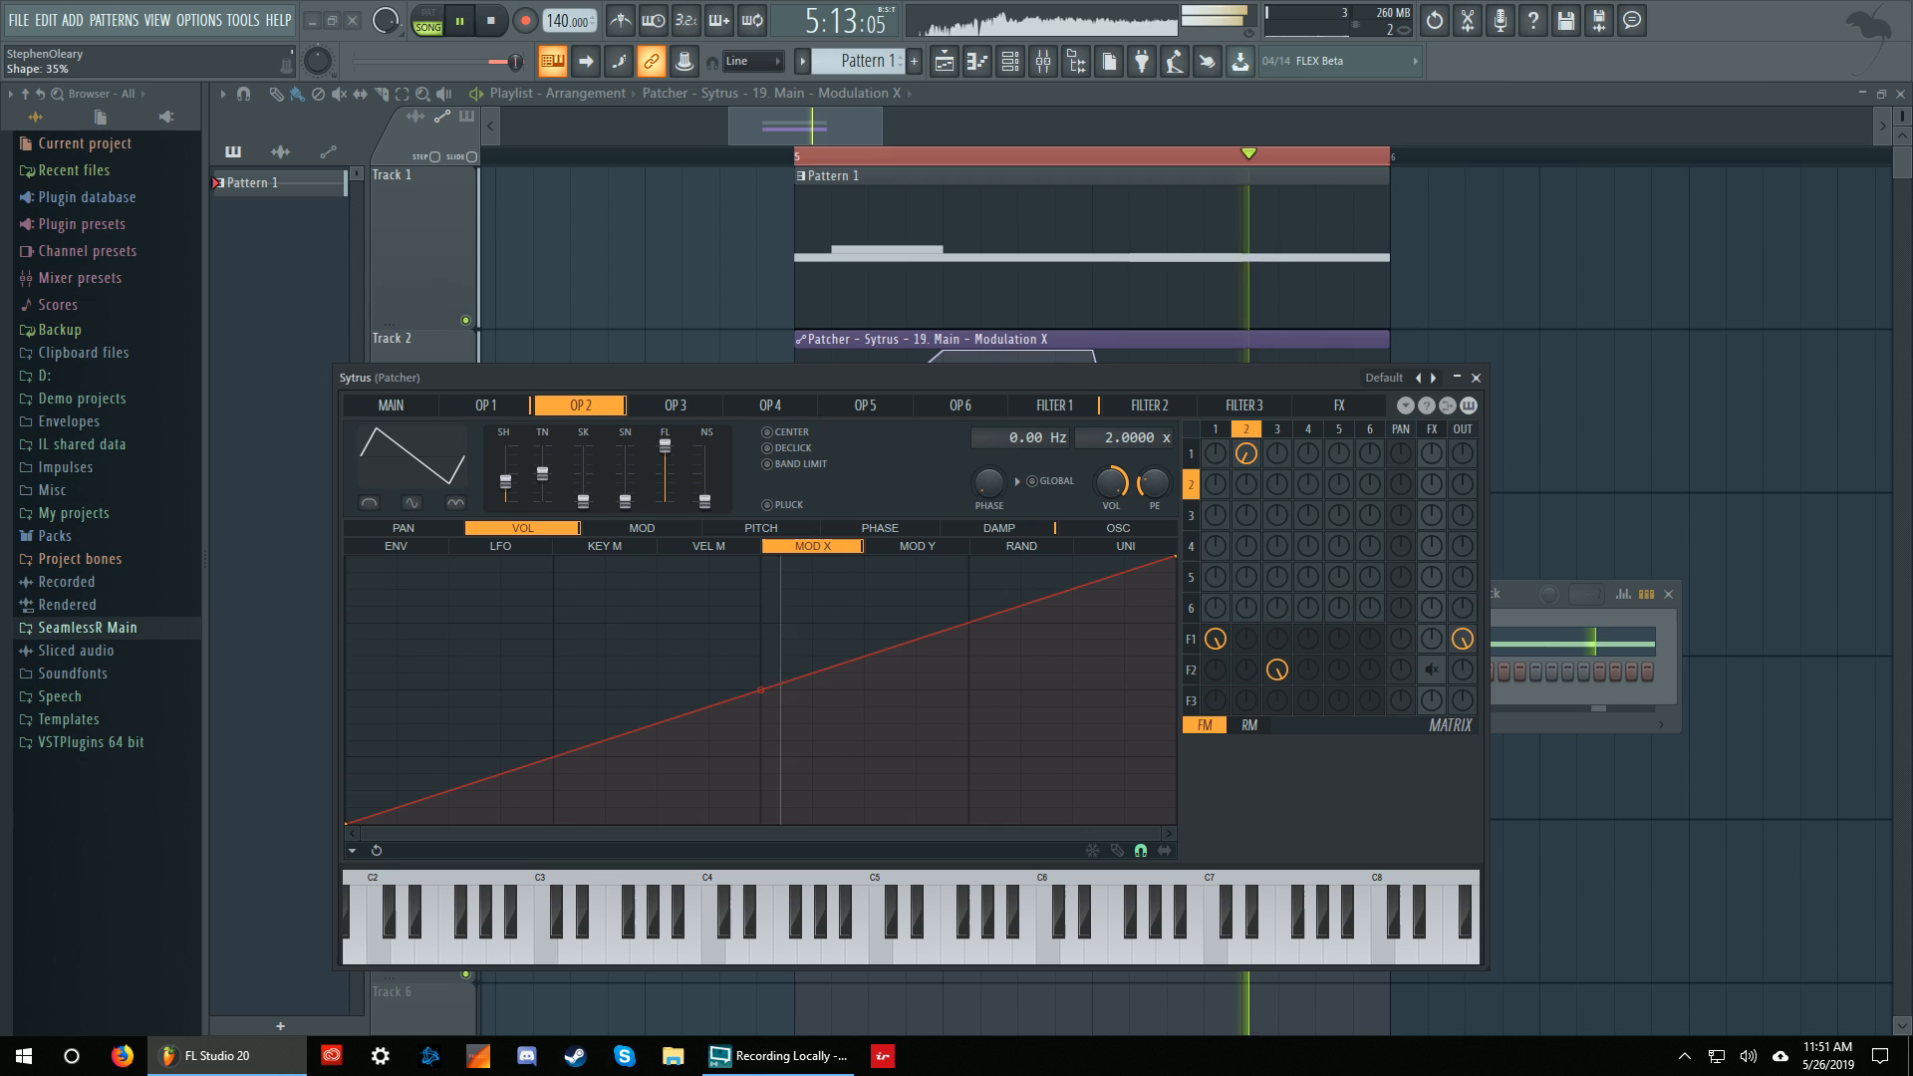
{"action": "left_click", "coordinate": [498, 25]}
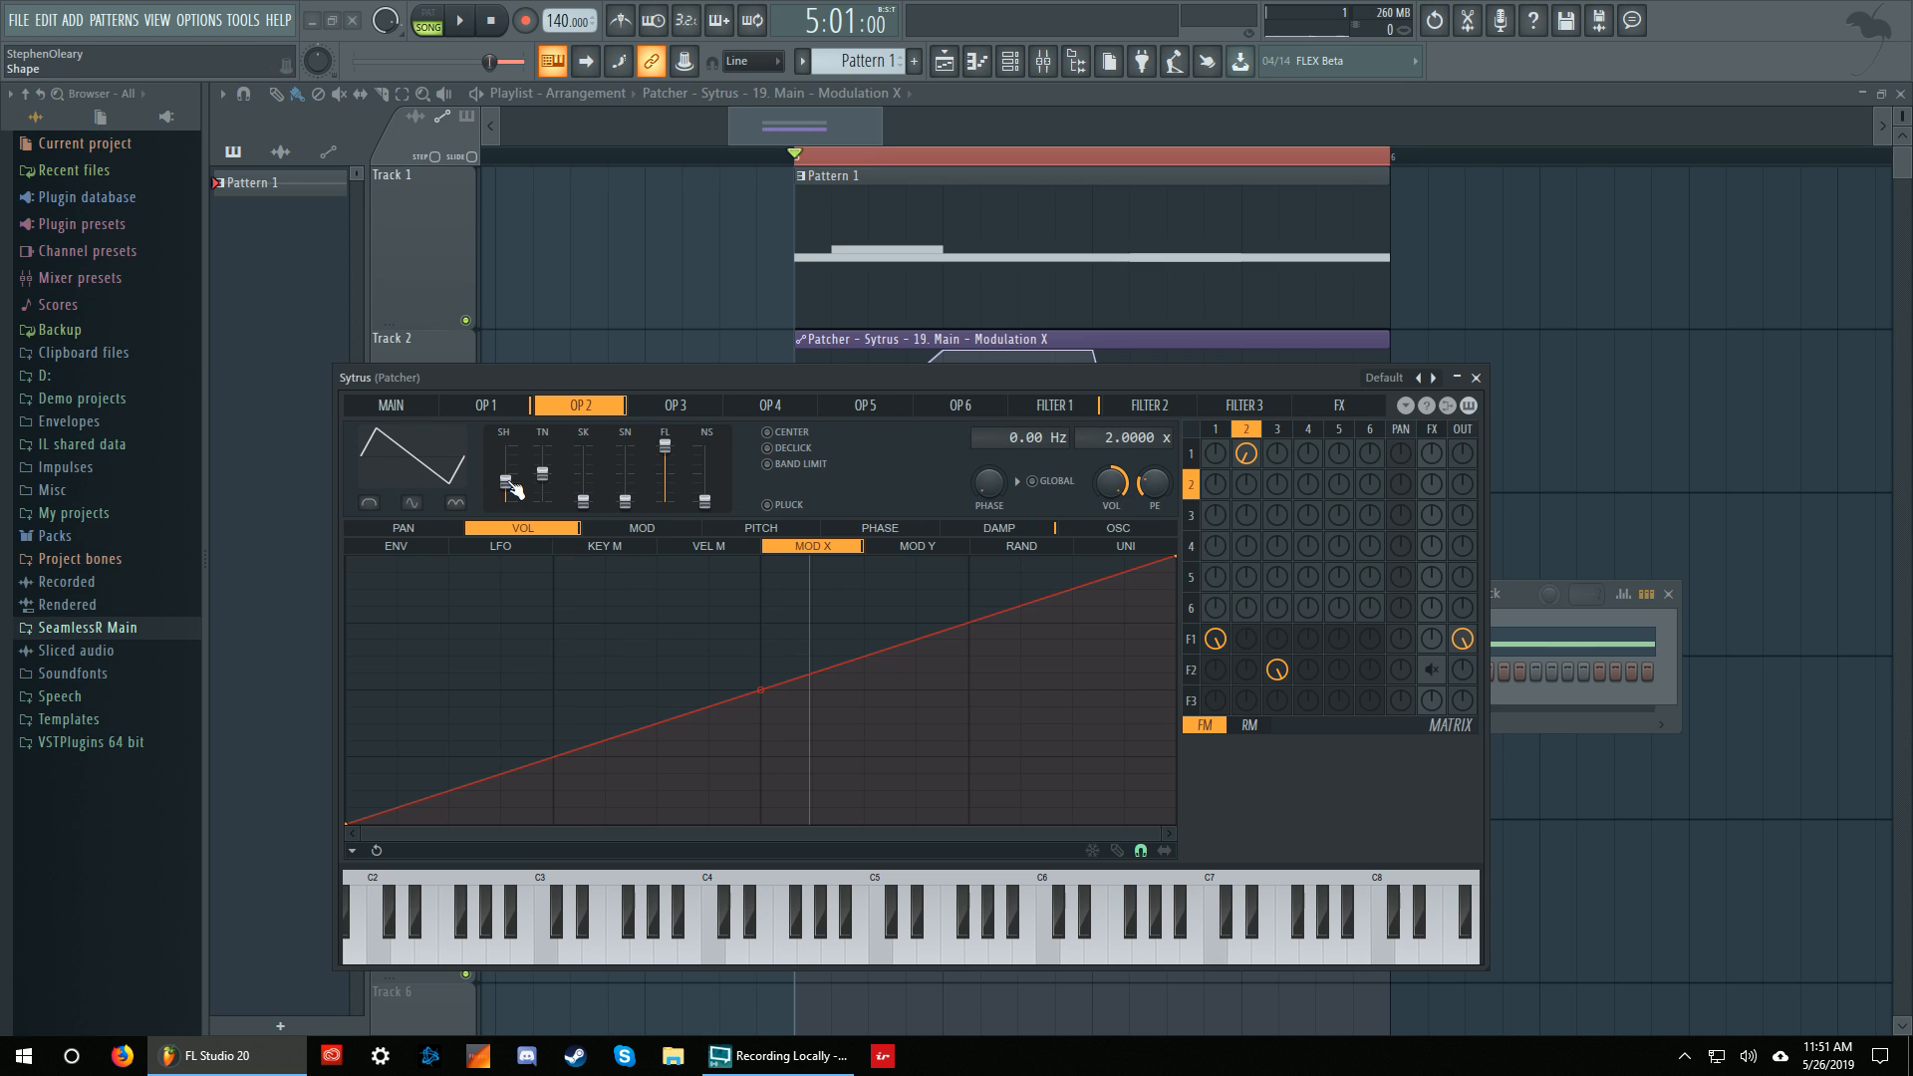
Raise operator 2's shape back towards a sawtooth wave and audition the pattern.
{"action": "scroll", "coordinate": [513, 488], "scroll_direction": "up", "scroll_amount": 3}
{"action": "scroll", "coordinate": [506, 476], "scroll_direction": "down", "scroll_amount": 2}
{"action": "left_click_drag", "start_coordinate": [505, 479], "coordinate": [505, 474]}
{"action": "left_click", "coordinate": [460, 21]}
{"action": "left_click", "coordinate": [491, 21]}
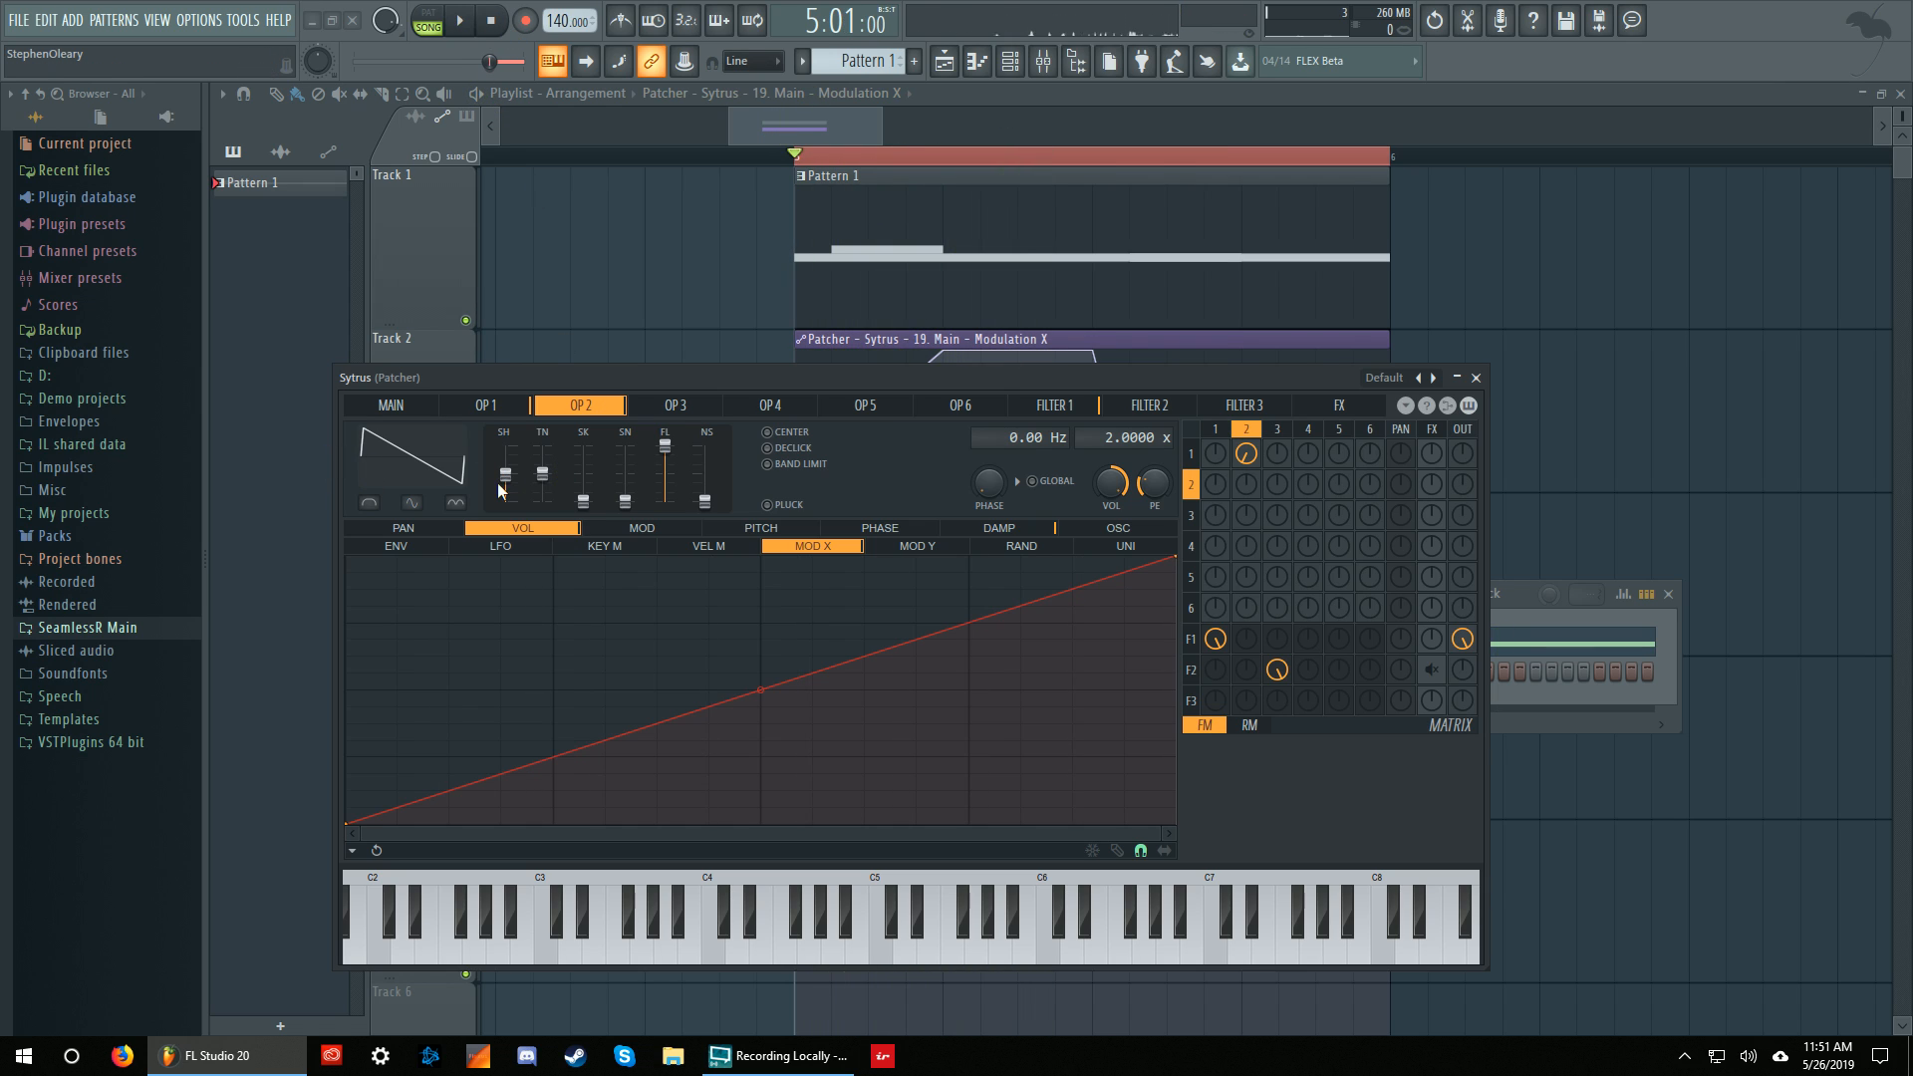
Compare playback of the near-sawtooth wave with a lower, more triangular shape on operator 2.
{"action": "key", "text": "space"}
{"action": "left_click", "coordinate": [484, 32]}
{"action": "left_click", "coordinate": [462, 24]}
{"action": "left_click", "coordinate": [486, 27]}
{"action": "left_click_drag", "start_coordinate": [507, 483], "coordinate": [508, 487]}
{"action": "key", "text": "space"}
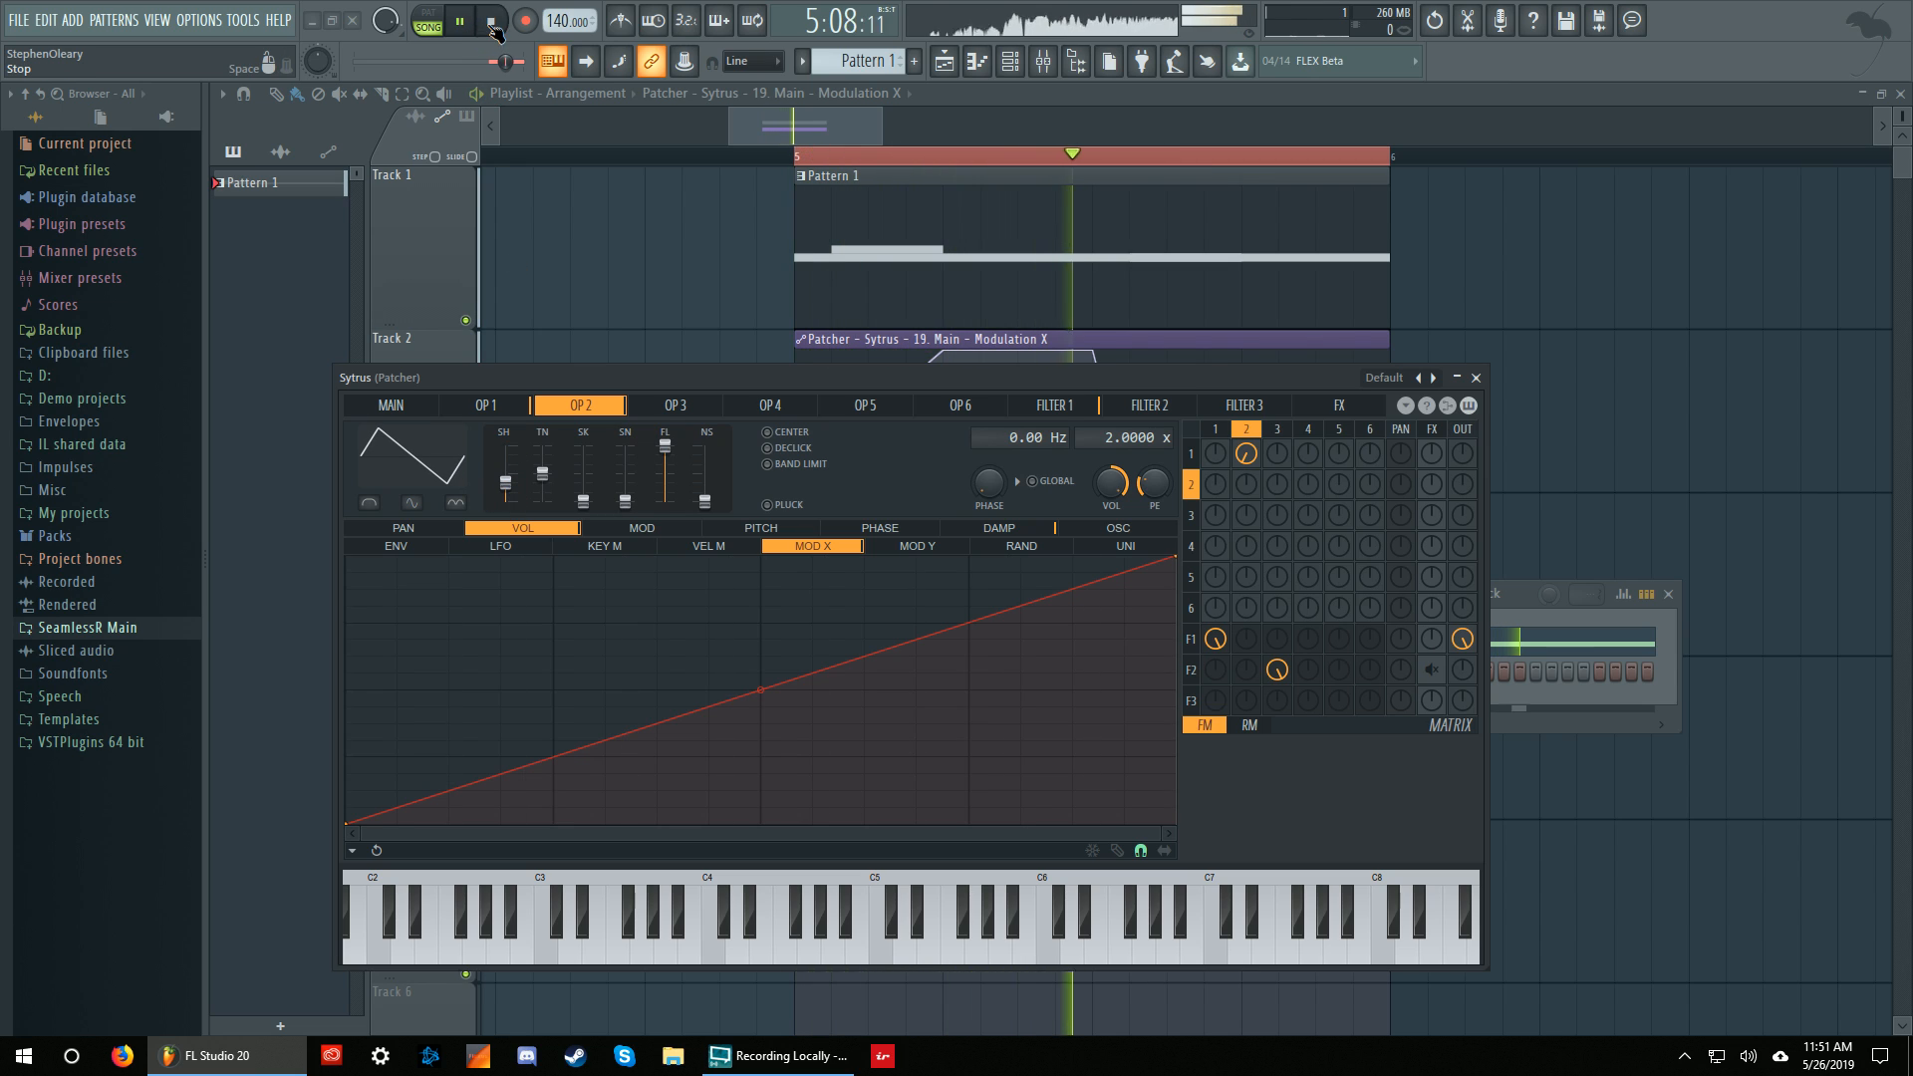
{"action": "key", "text": "space"}
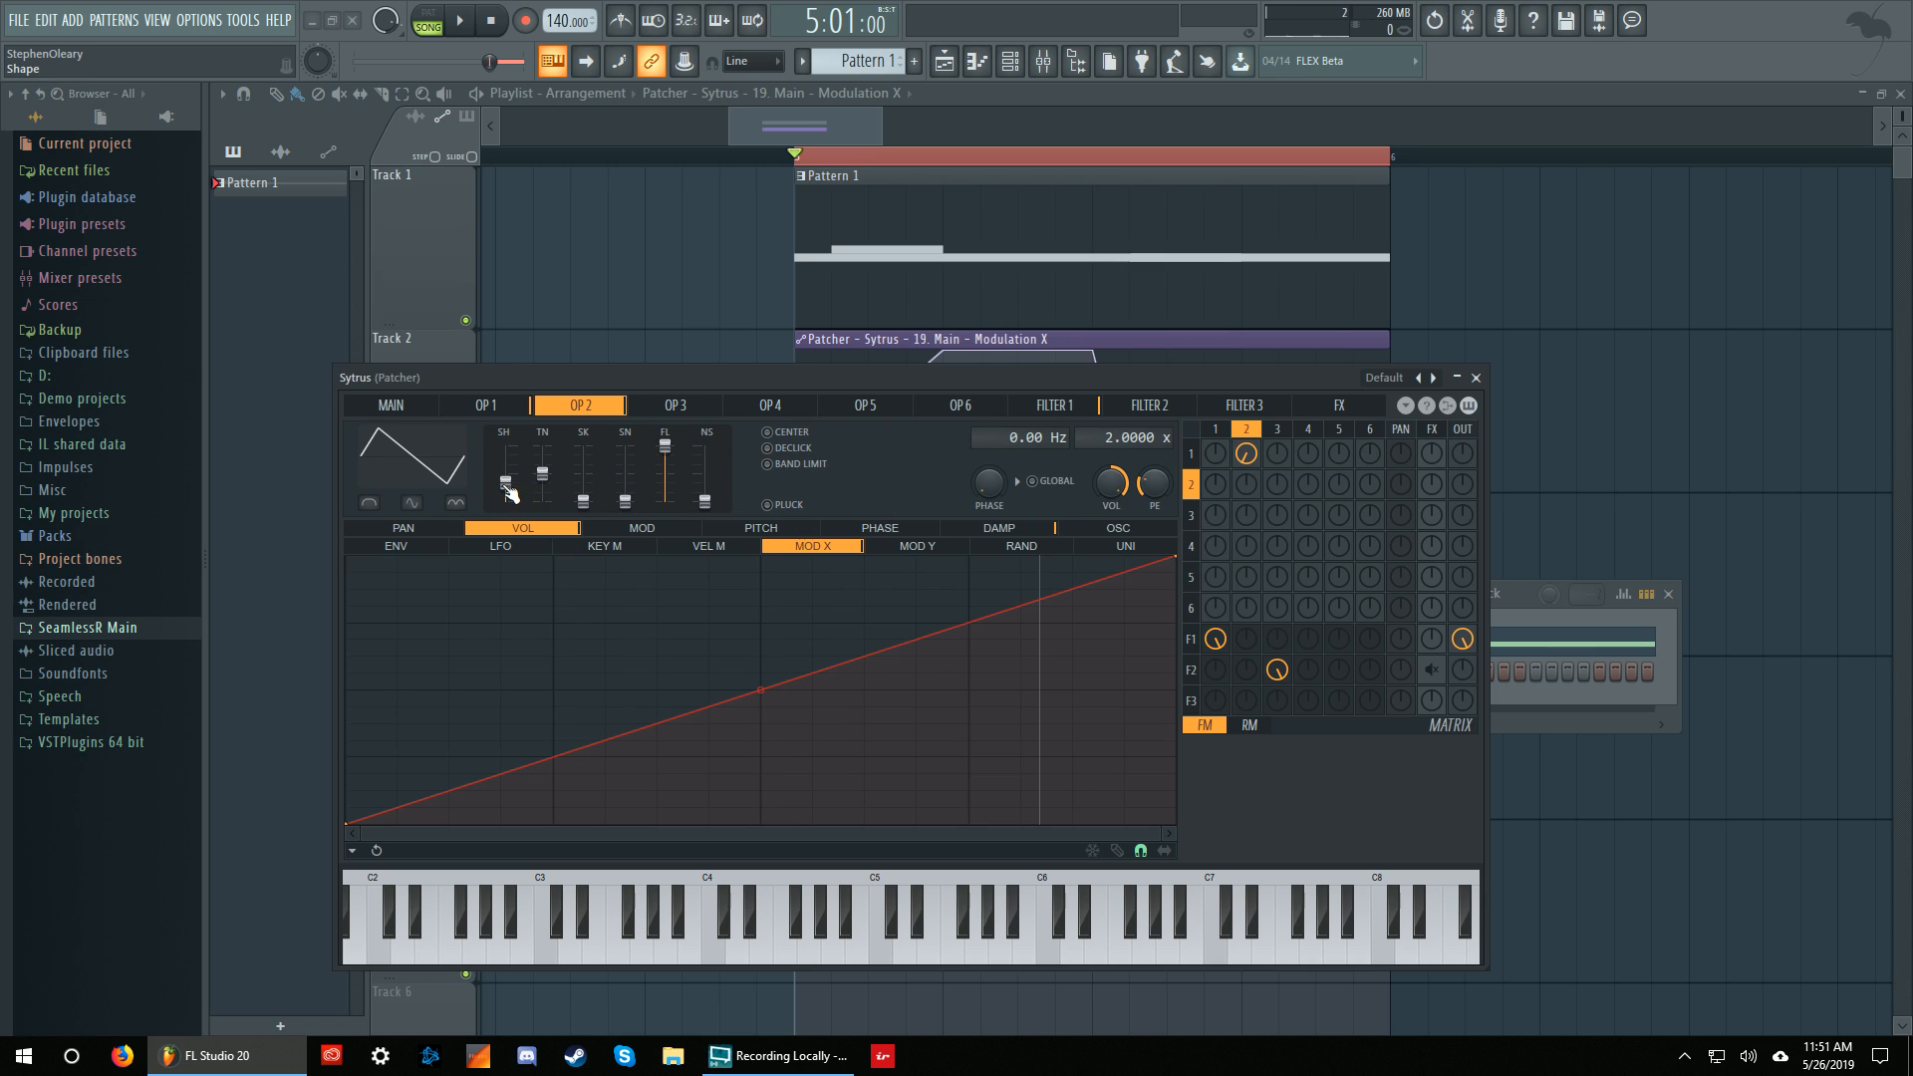
Fine-tune operator 2's shape to about 33% while auditioning the pattern.
{"action": "left_click_drag", "start_coordinate": [505, 482], "coordinate": [512, 486]}
{"action": "left_click_drag", "start_coordinate": [505, 478], "coordinate": [505, 473]}
{"action": "left_click_drag", "start_coordinate": [505, 473], "coordinate": [505, 479]}
{"action": "left_click_drag", "start_coordinate": [461, 490], "coordinate": [470, 454]}
{"action": "left_click", "coordinate": [459, 21]}
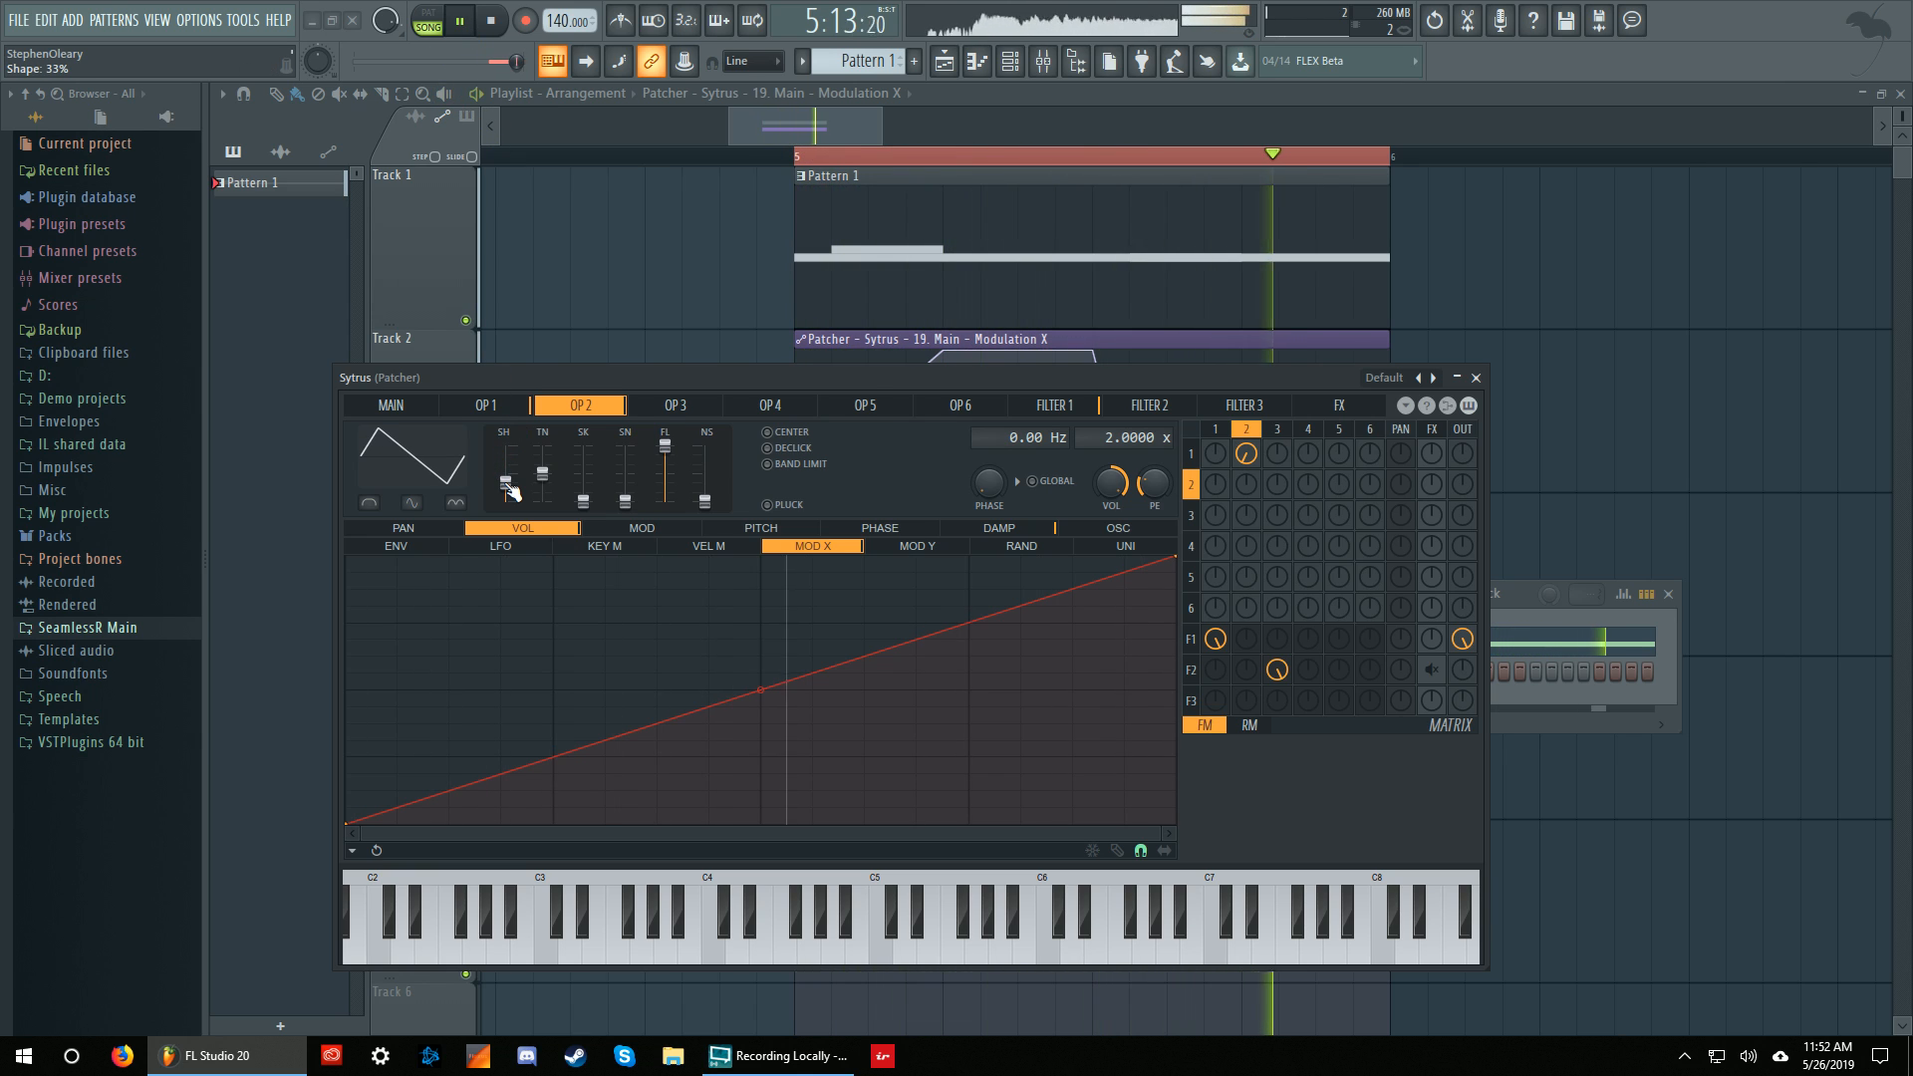
{"action": "left_click_drag", "start_coordinate": [510, 488], "coordinate": [507, 484]}
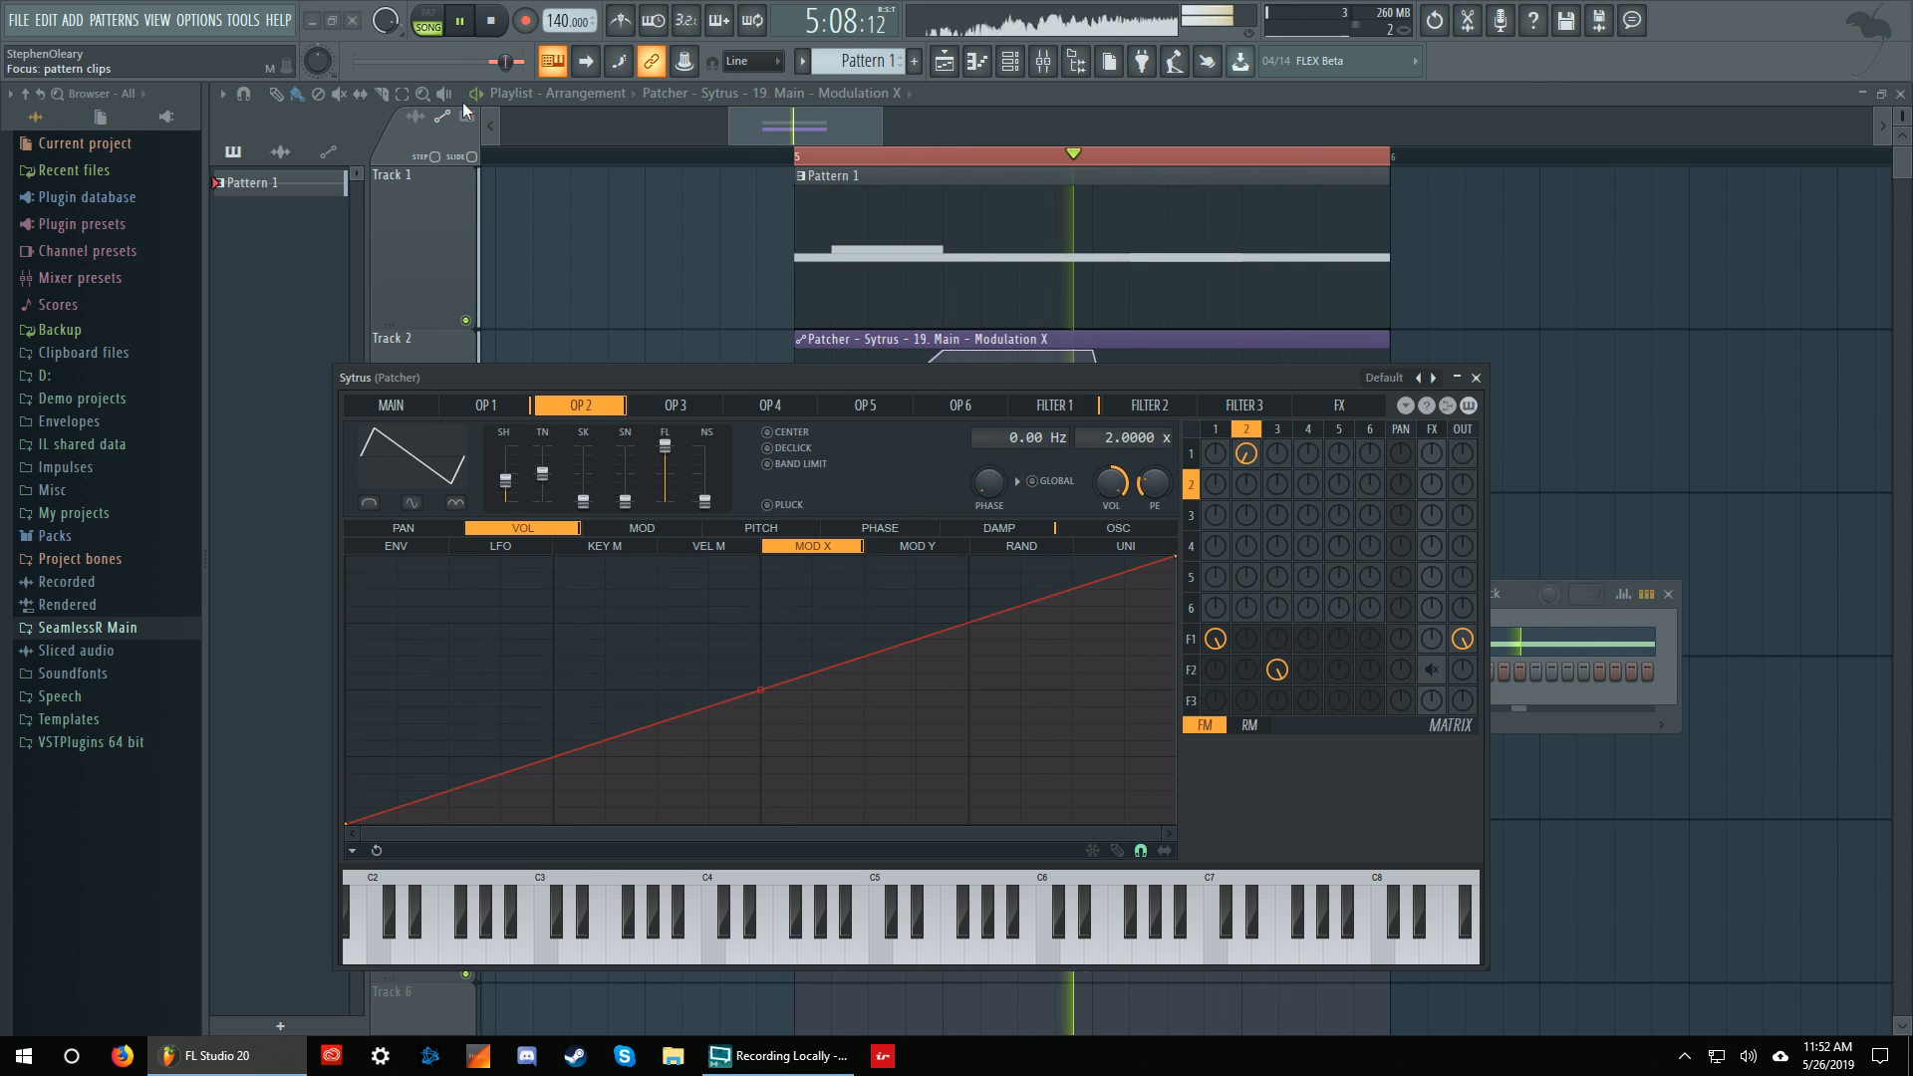
{"action": "left_click", "coordinate": [493, 27]}
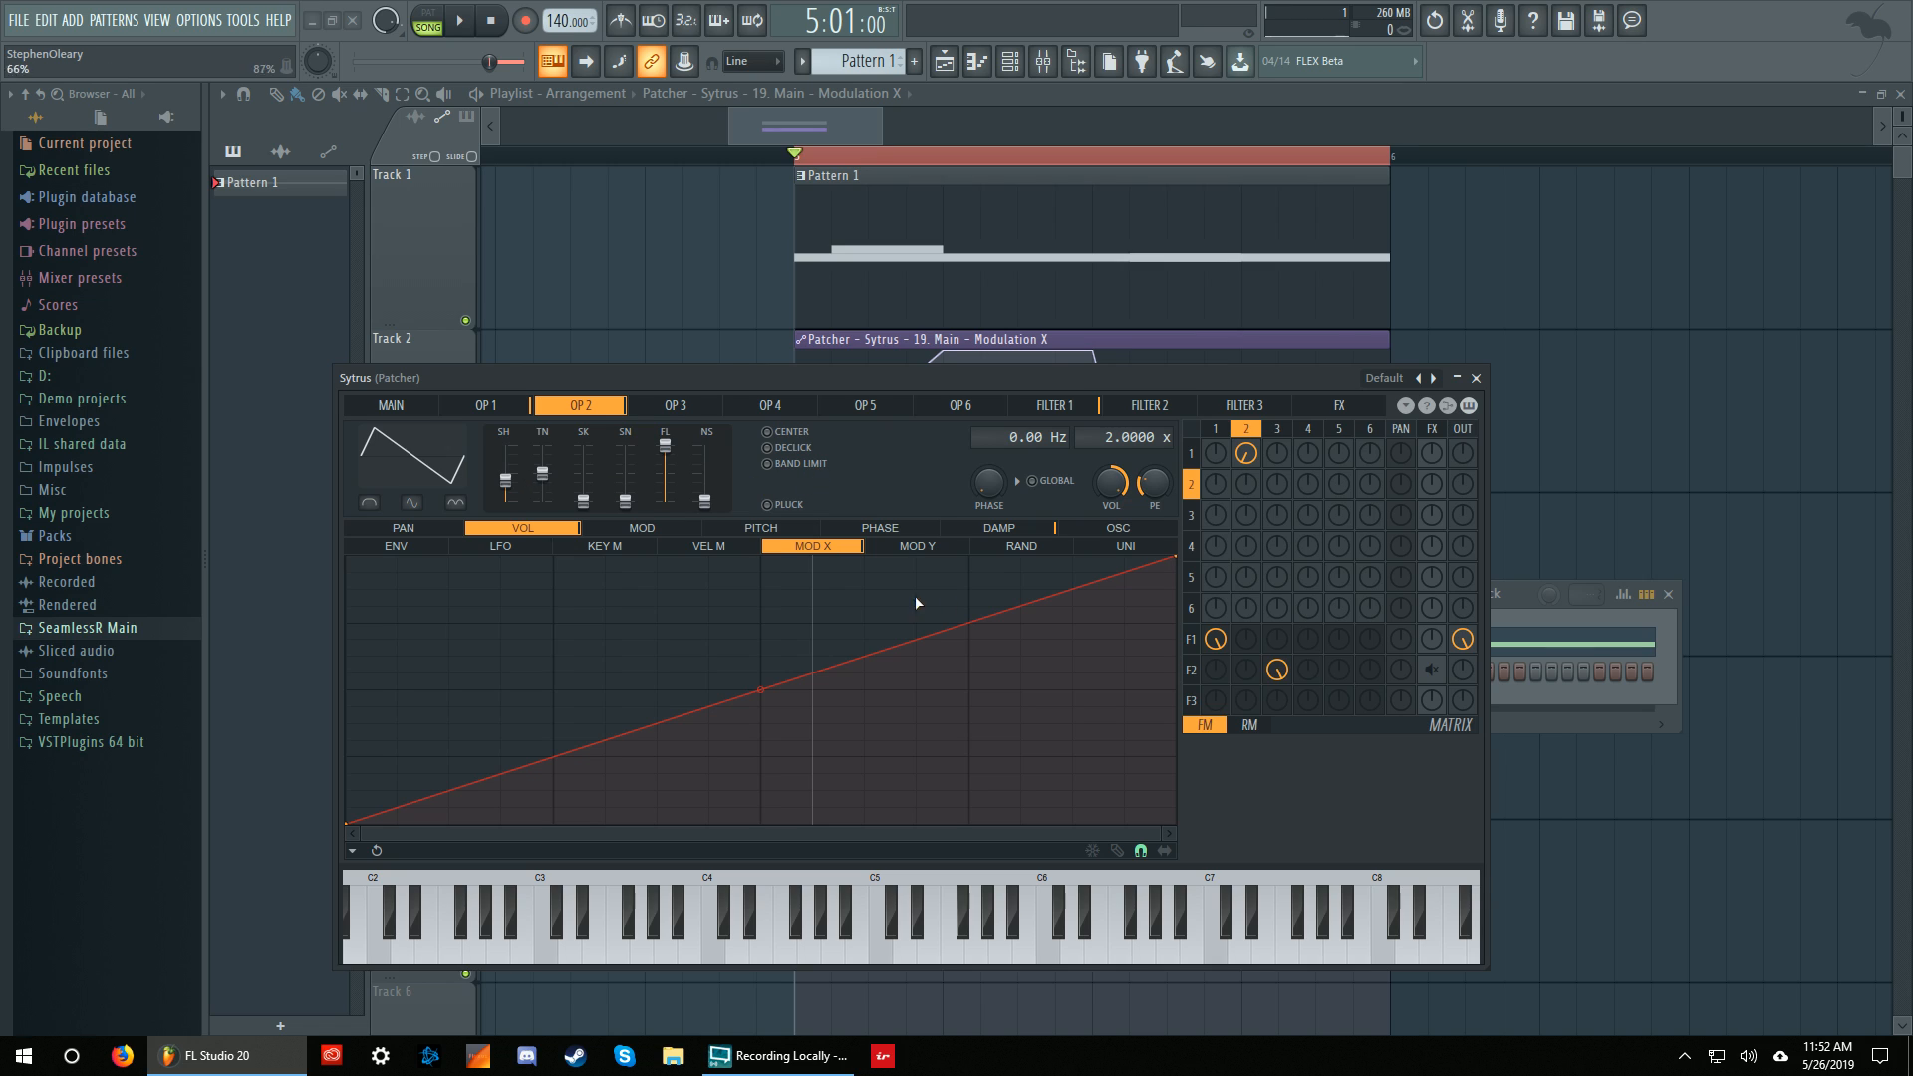
Add a second Sytrus instance to the Patcher map below the existing one and open it.
{"action": "left_click", "coordinate": [1192, 641]}
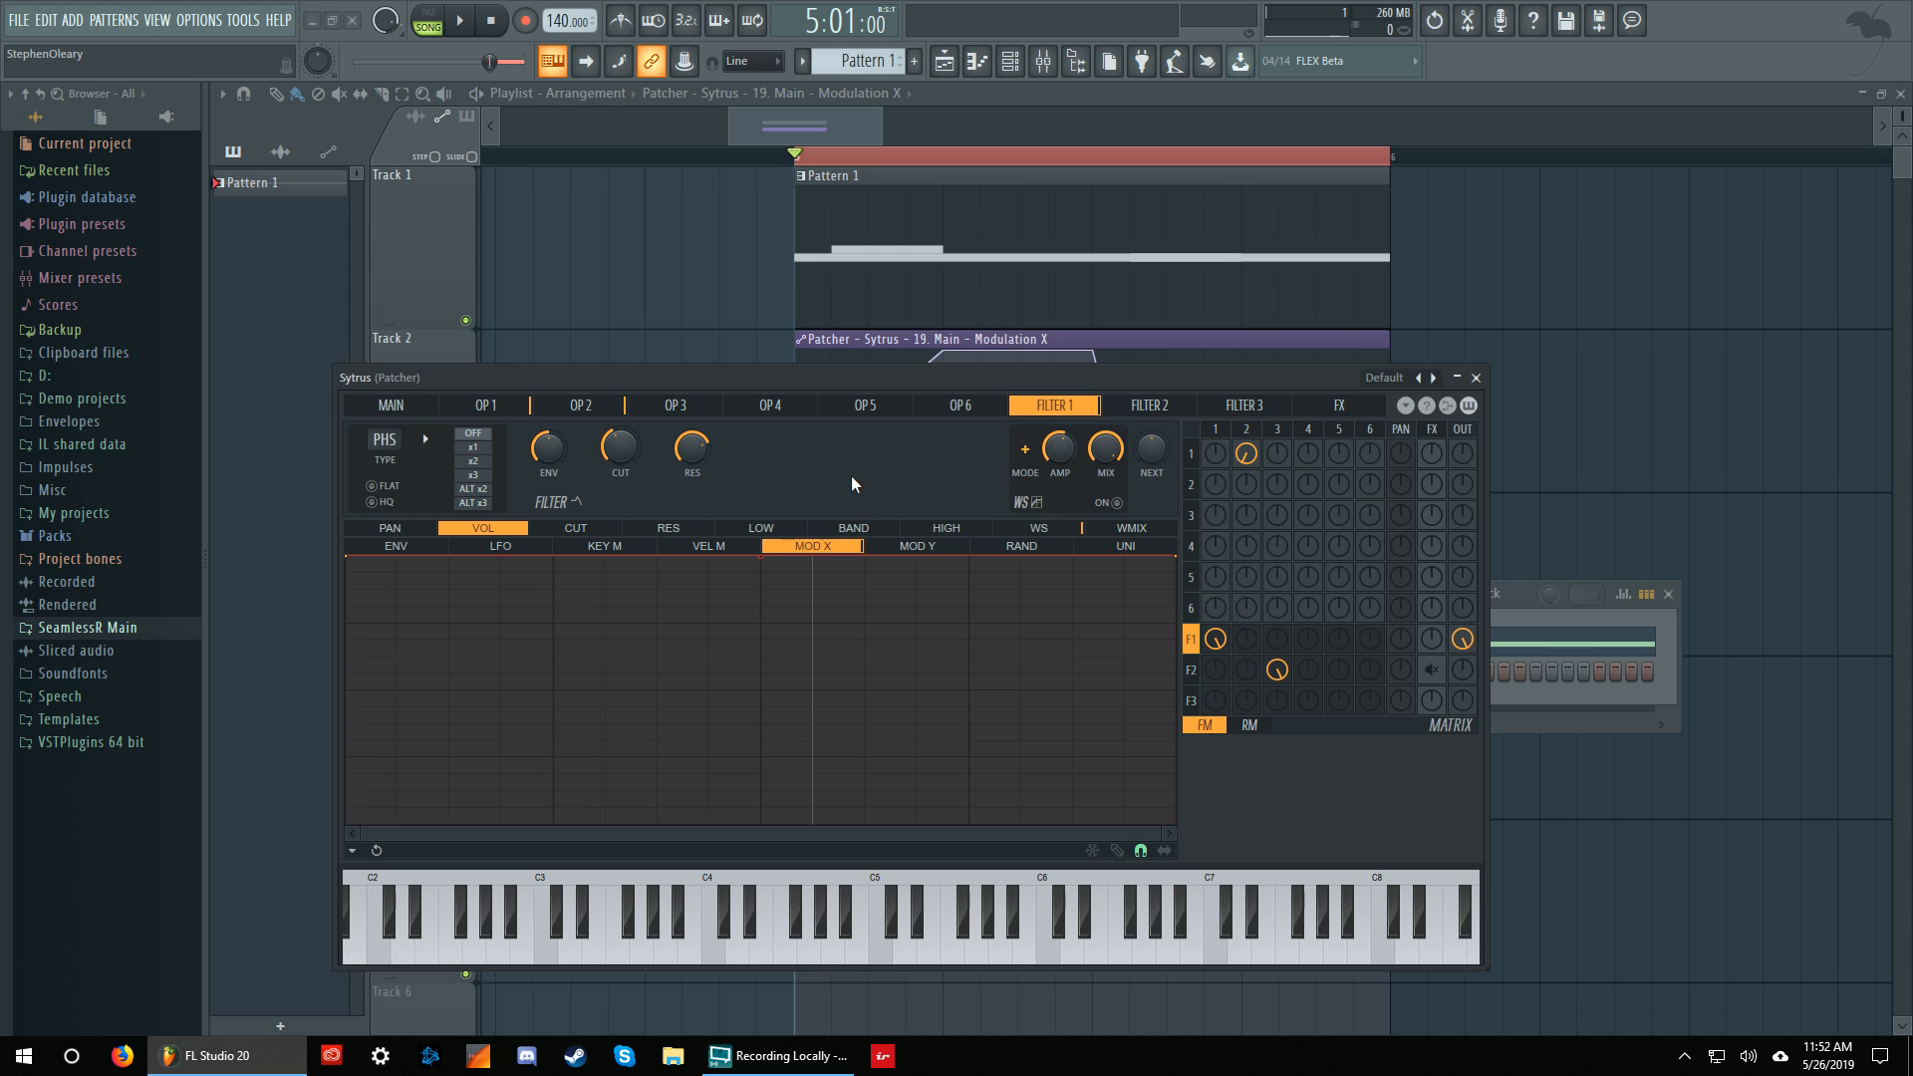
{"action": "left_click", "coordinate": [1476, 377]}
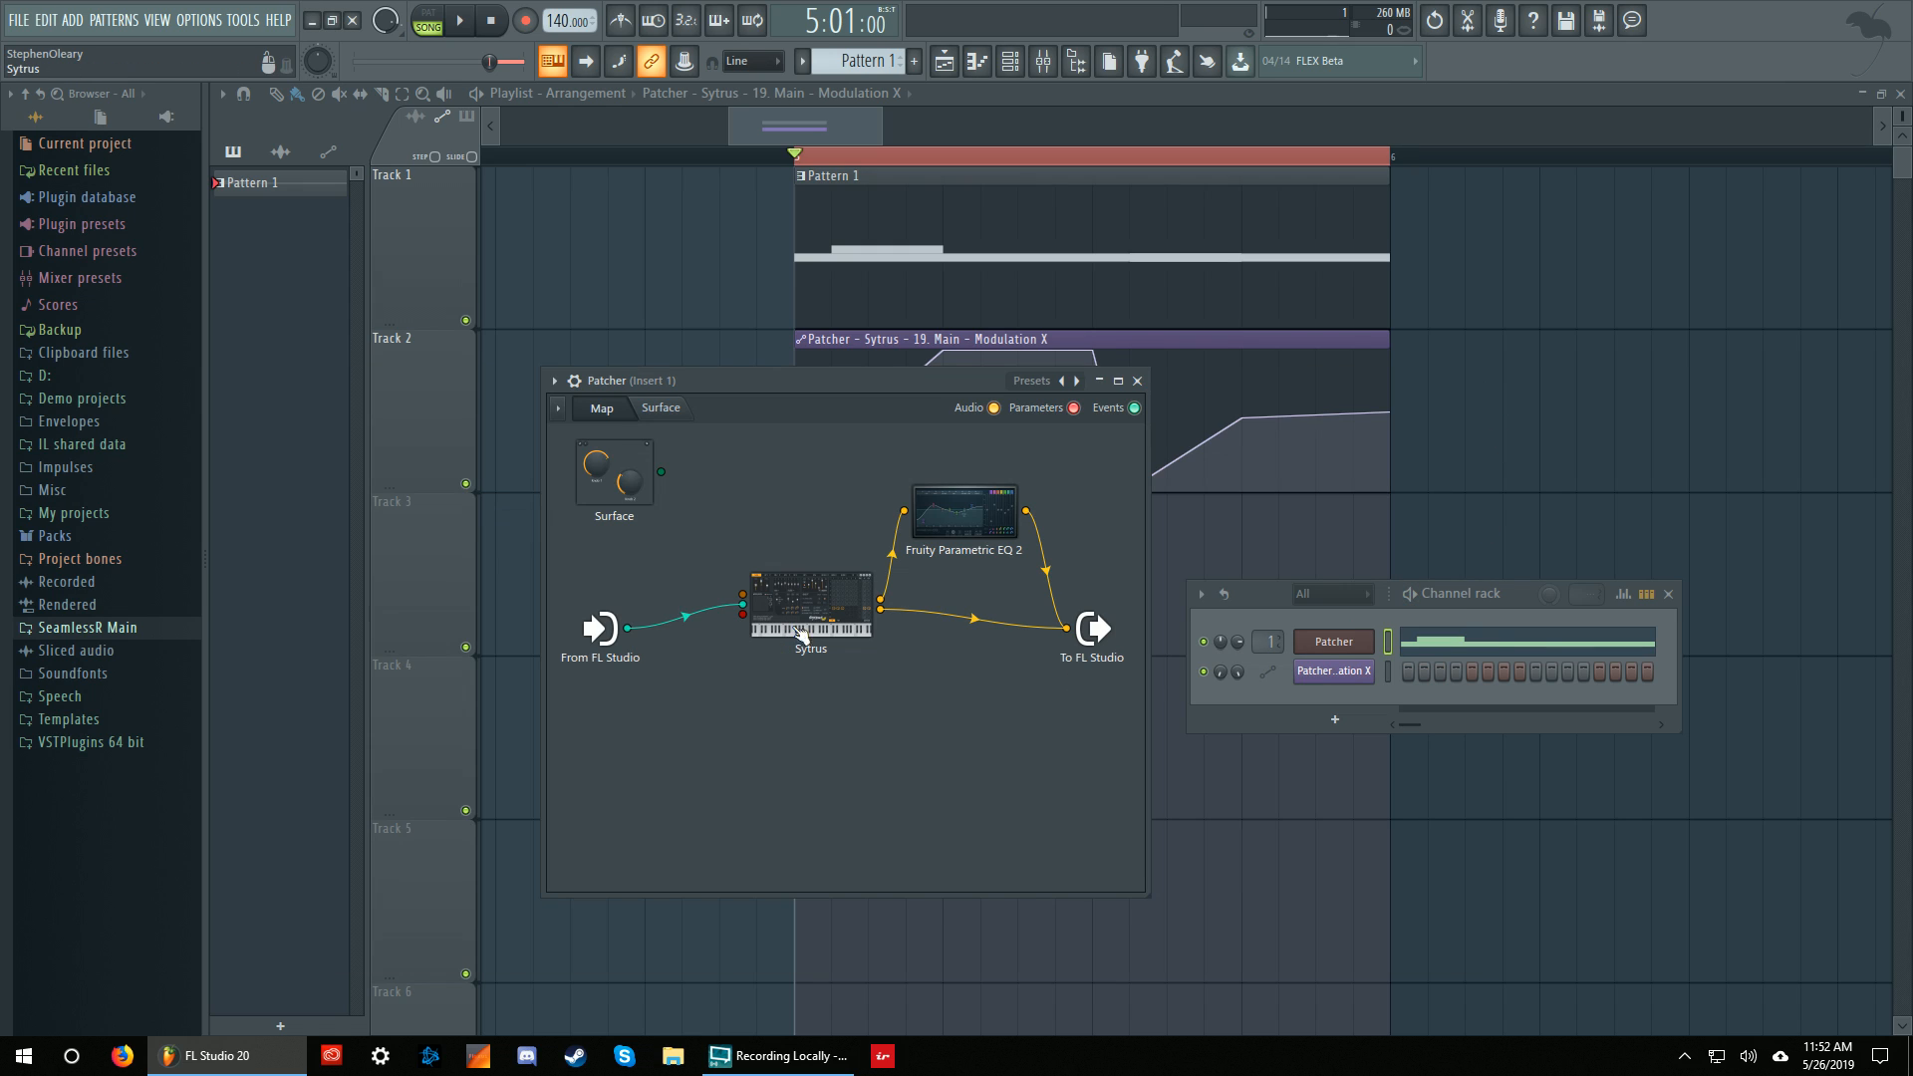
{"action": "key", "text": "F8"}
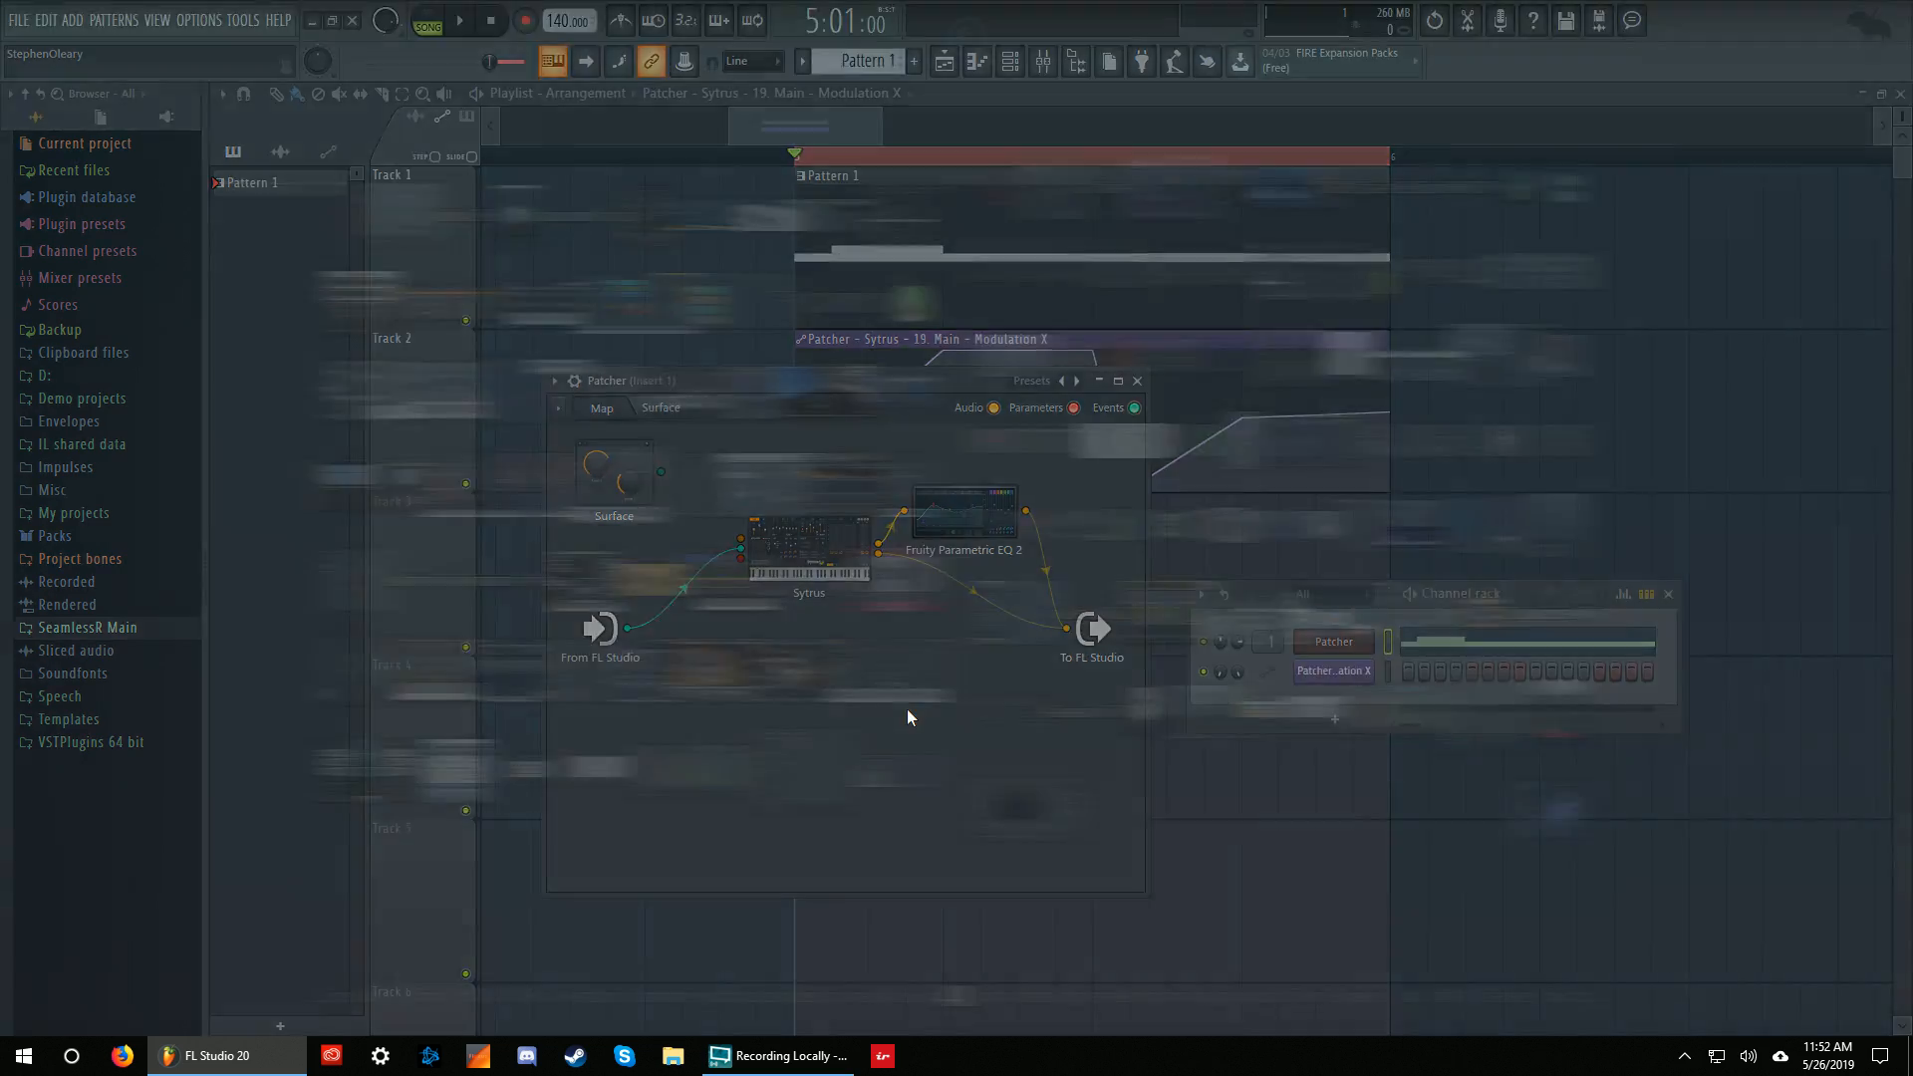
{"action": "left_click_drag", "start_coordinate": [865, 672], "coordinate": [844, 752]}
{"action": "left_click", "coordinate": [869, 749]}
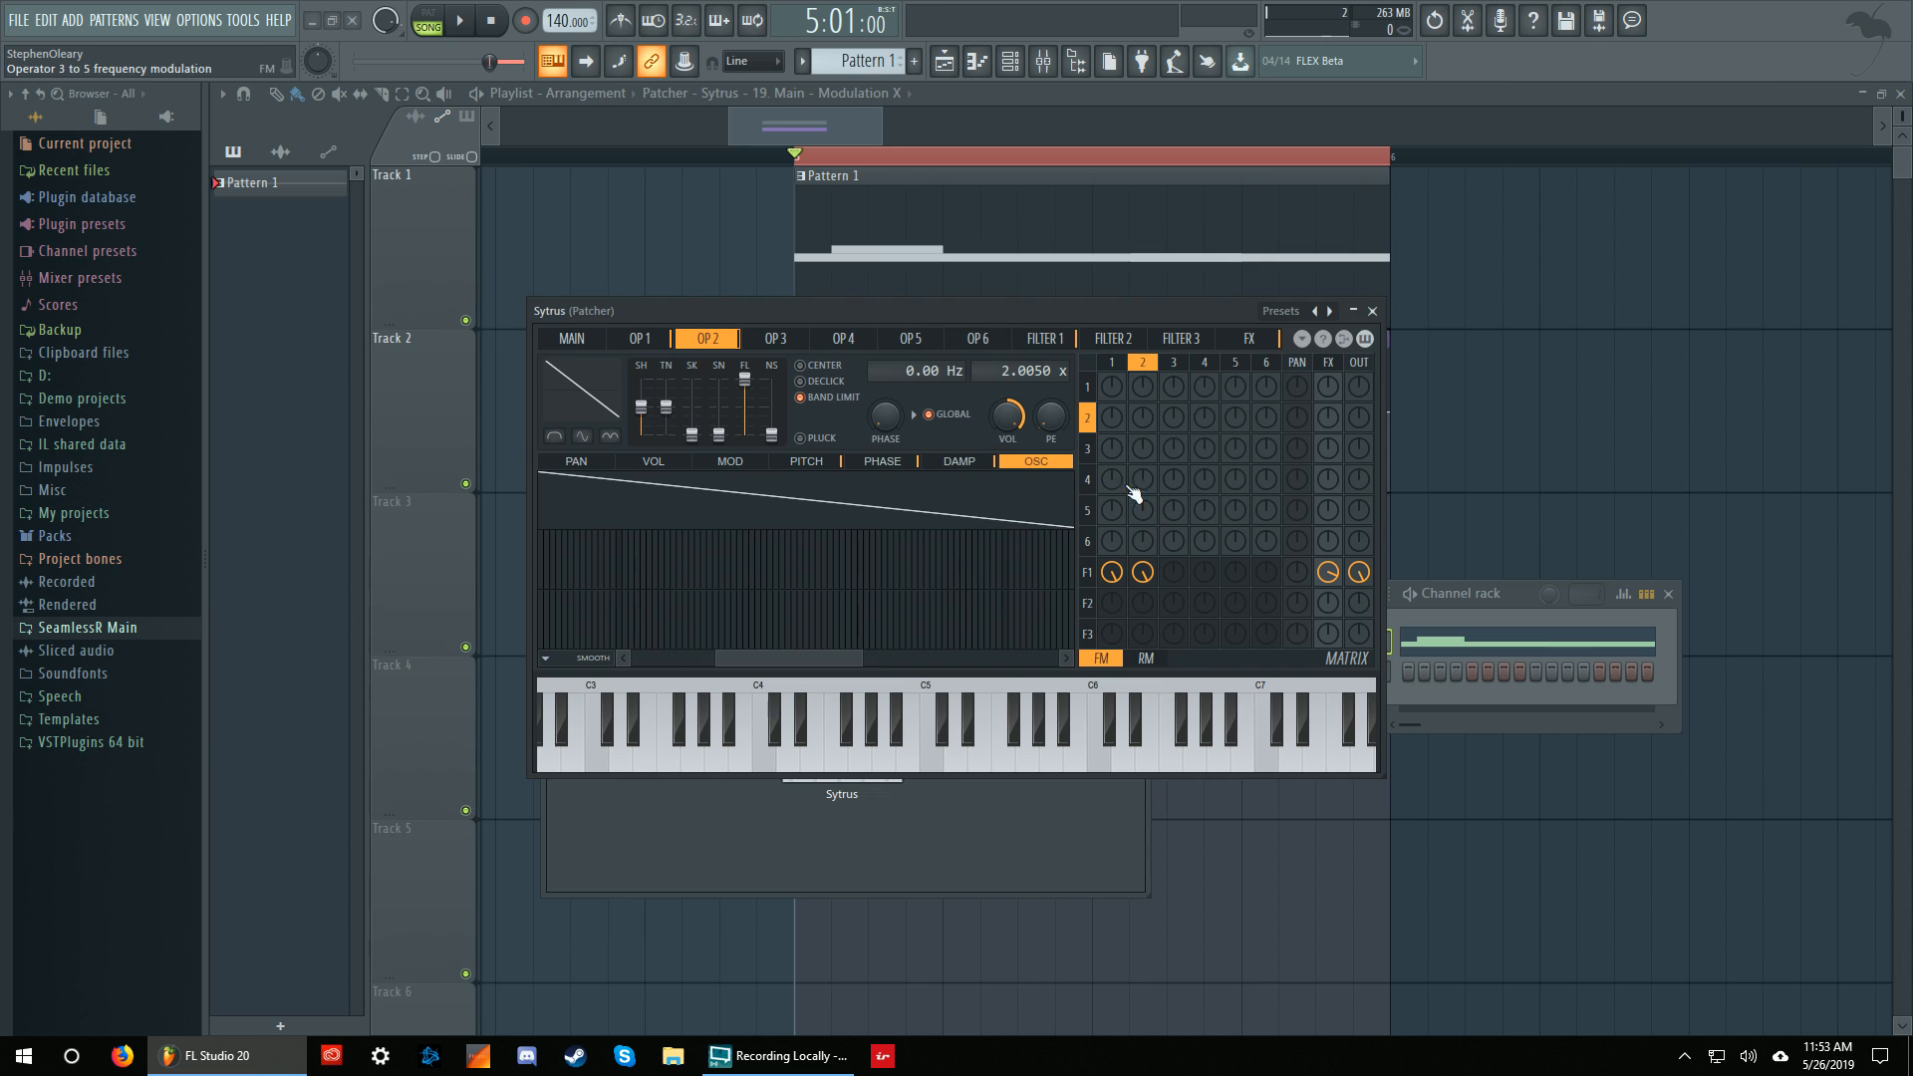
Reset the new Sytrus to its Default preset and set operator 1 to a sawtooth wave.
{"action": "left_click", "coordinate": [1302, 339]}
{"action": "left_click", "coordinate": [1397, 843]}
{"action": "left_click", "coordinate": [639, 338]}
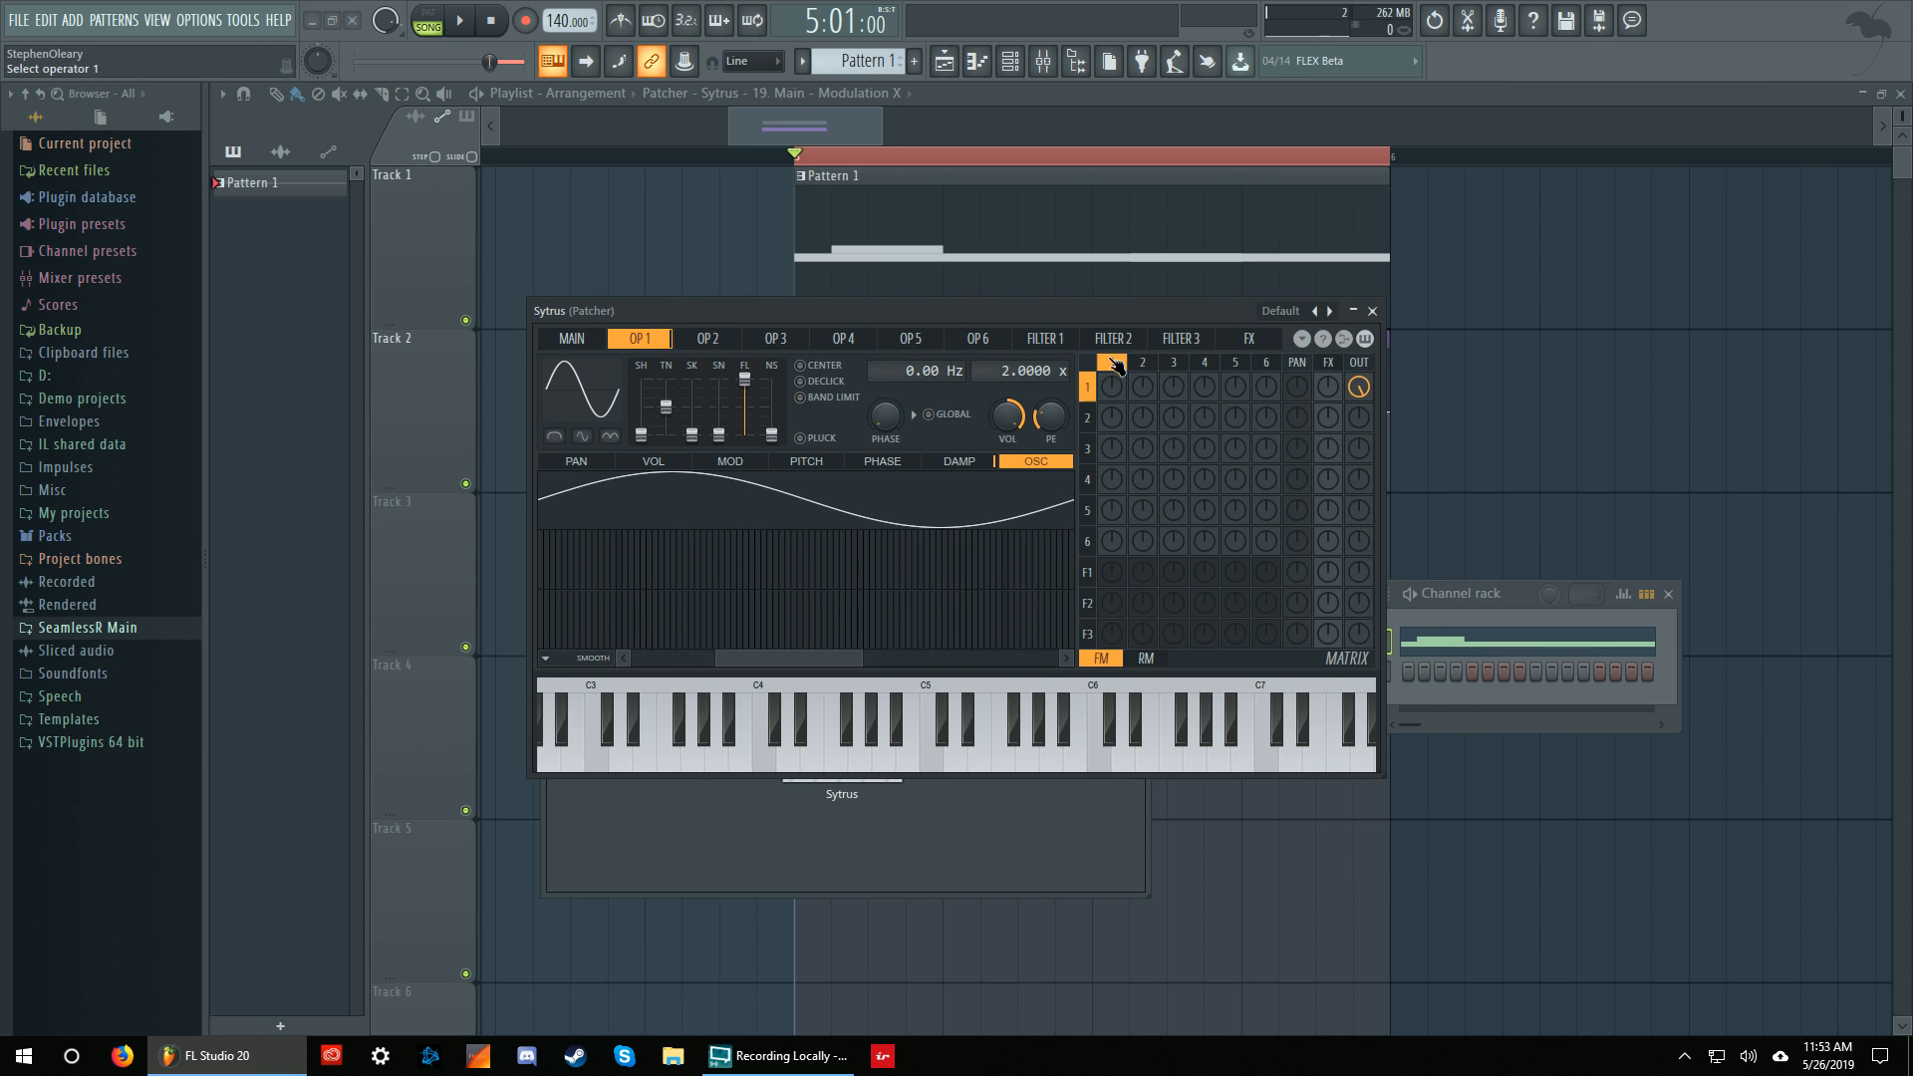
{"action": "right_click", "coordinate": [588, 389]}
{"action": "left_click", "coordinate": [617, 422]}
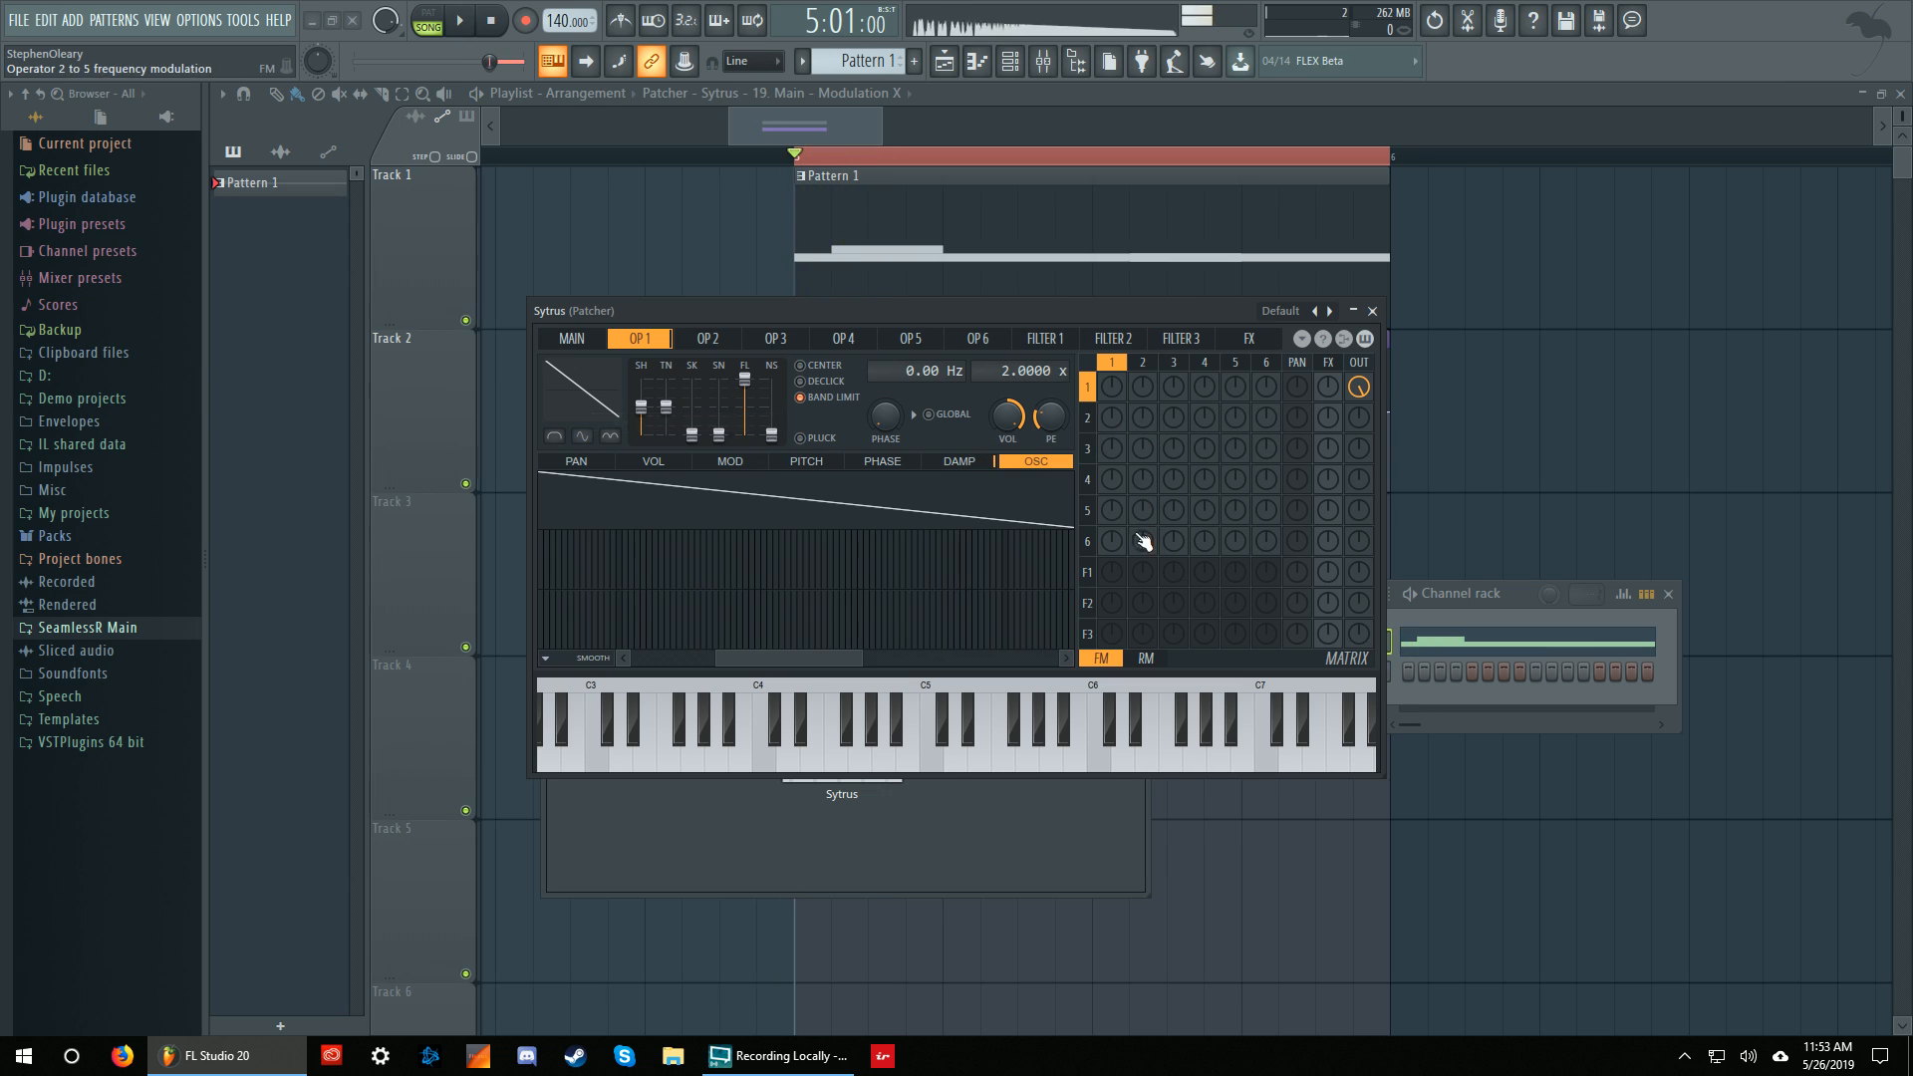
Set filter 1's type to Cherry phaser and audition the pattern while moving its cutoff.
{"action": "left_click", "coordinate": [1087, 572]}
{"action": "left_click", "coordinate": [564, 373]}
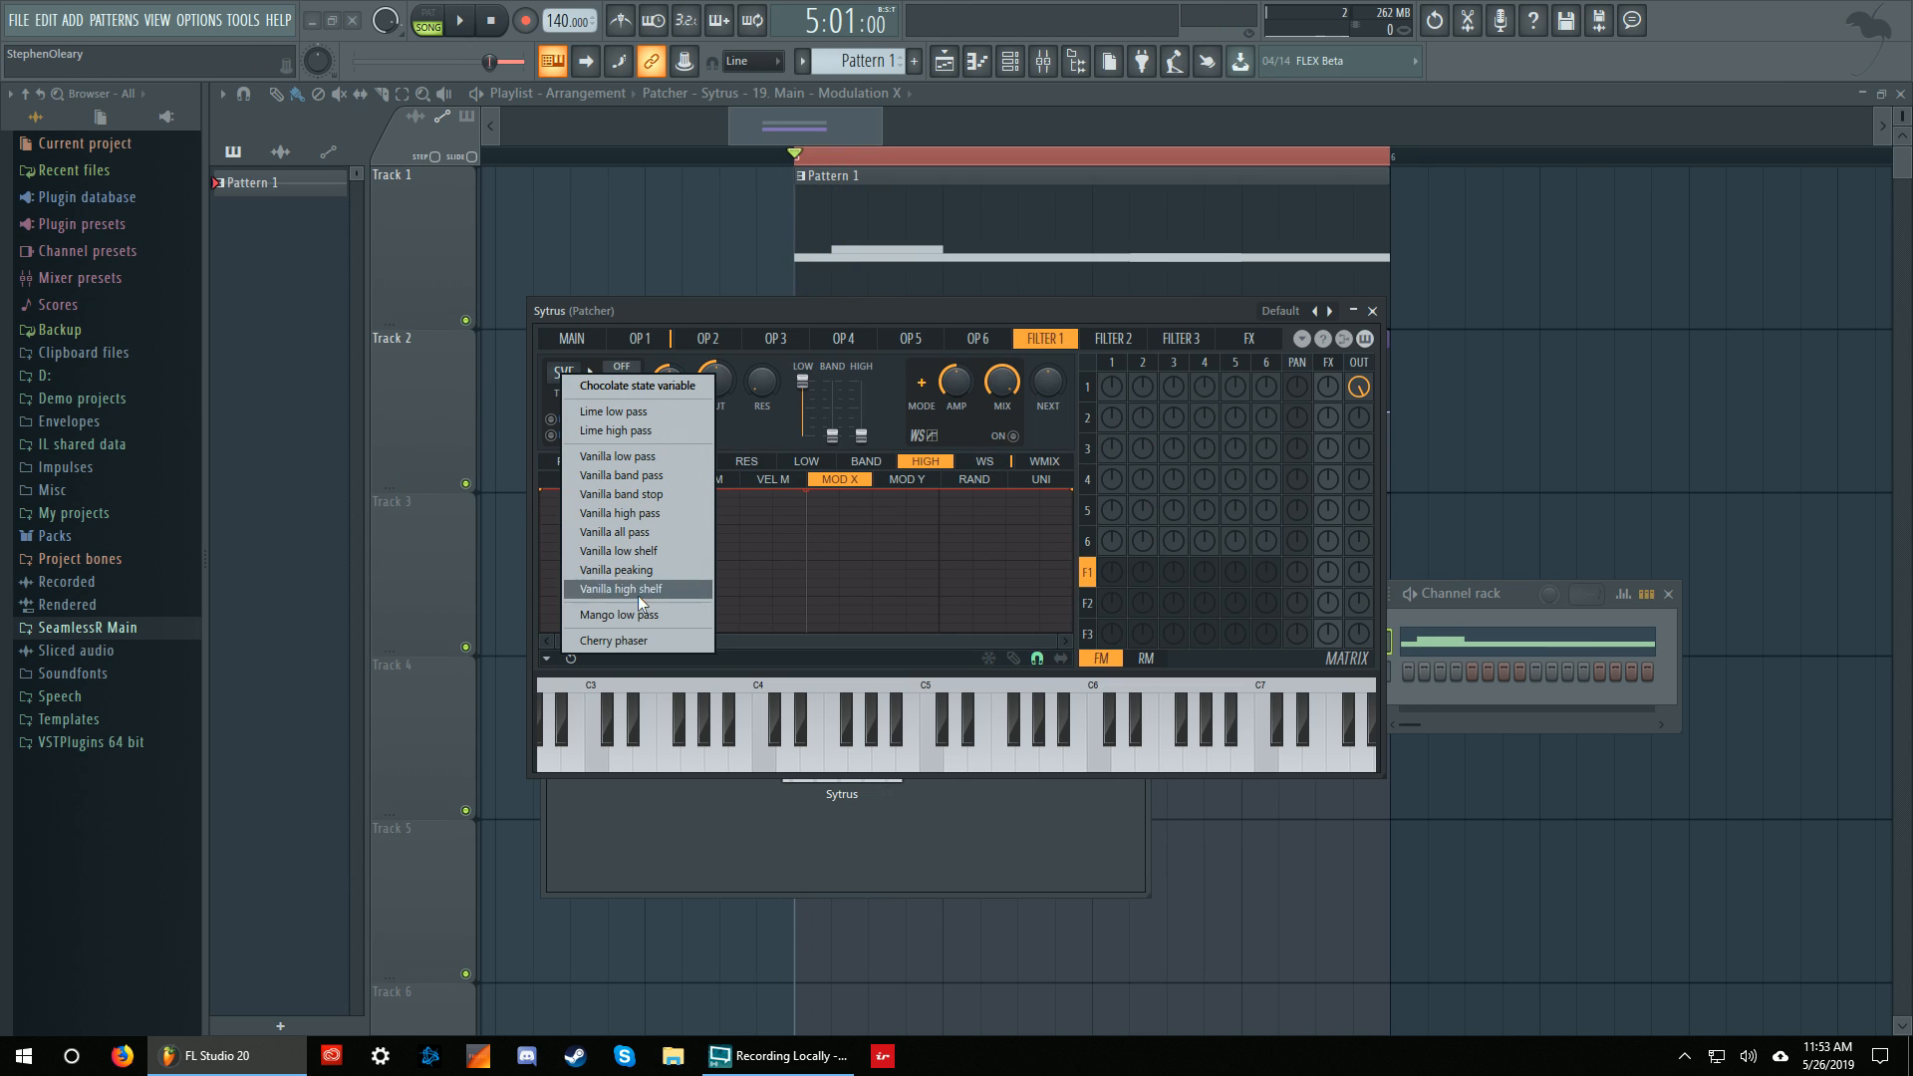
{"action": "left_click", "coordinate": [631, 641]}
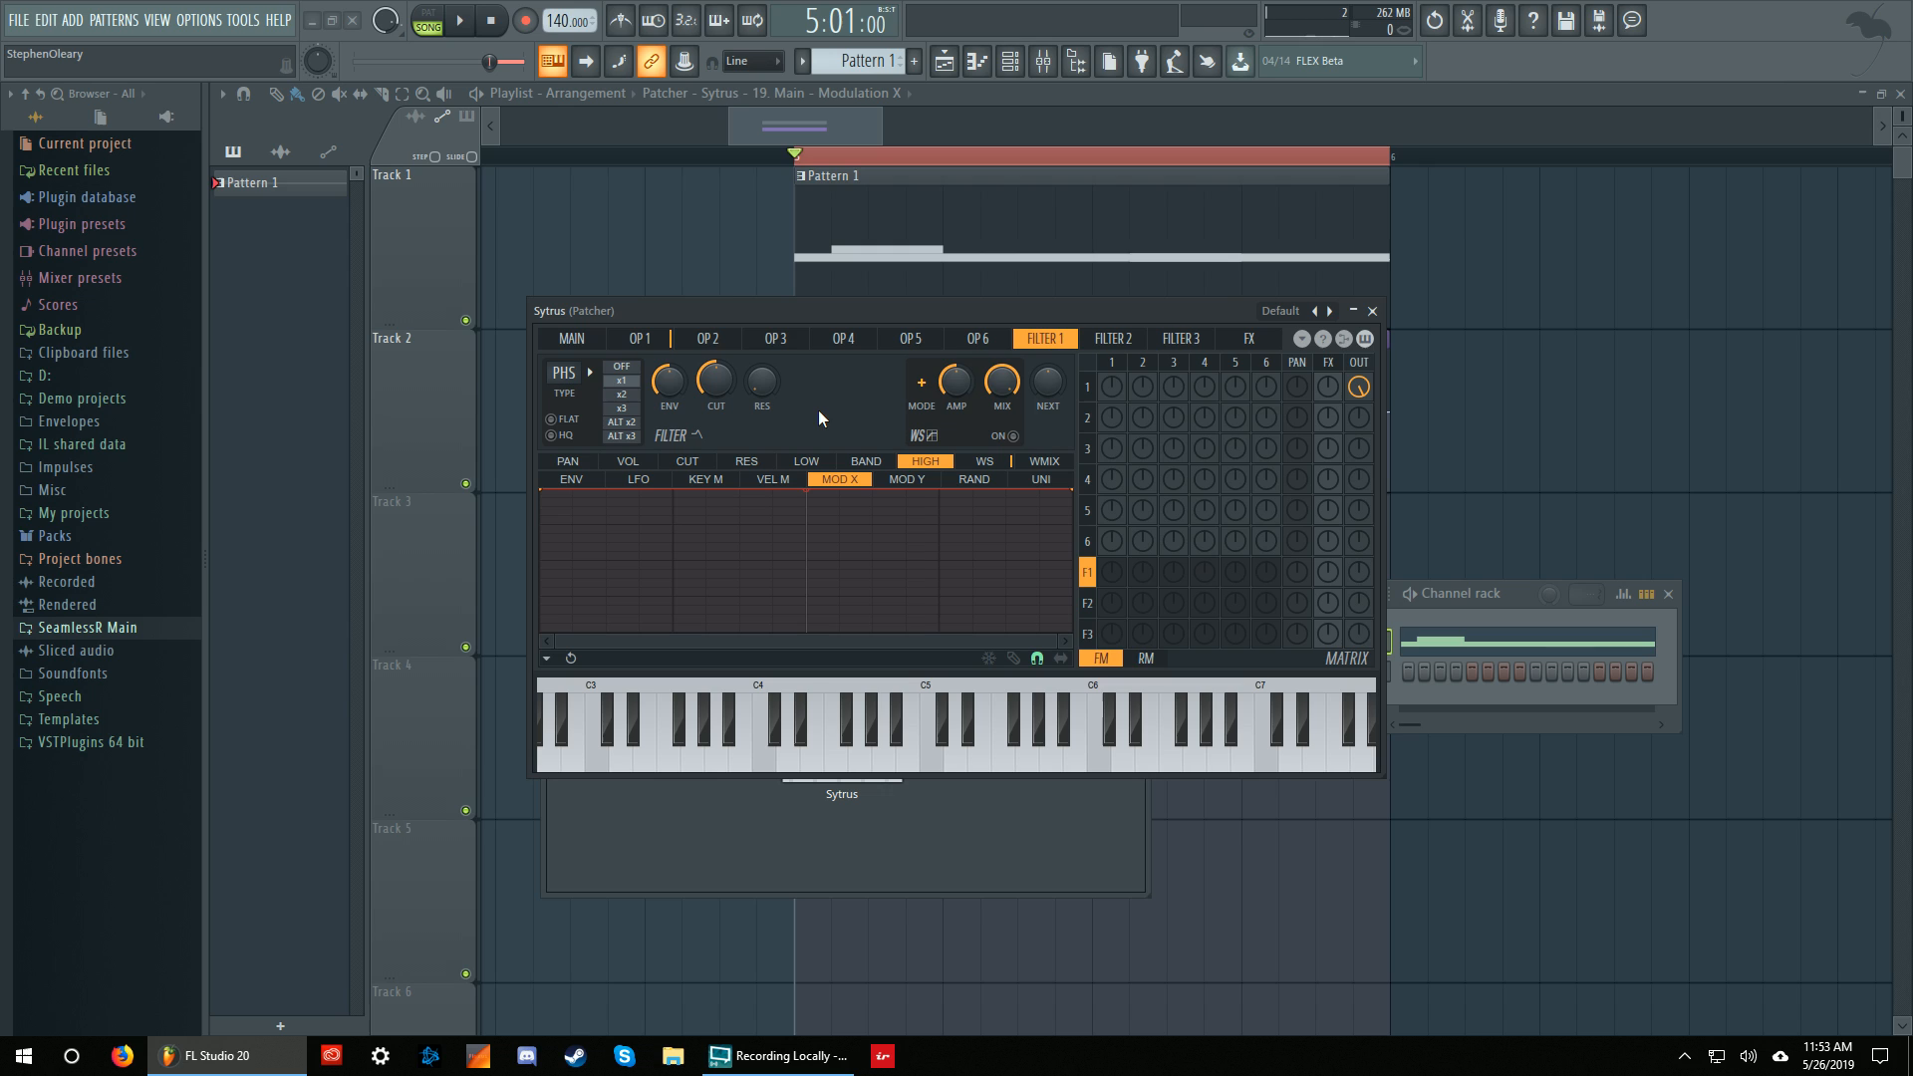
{"action": "key", "text": "space"}
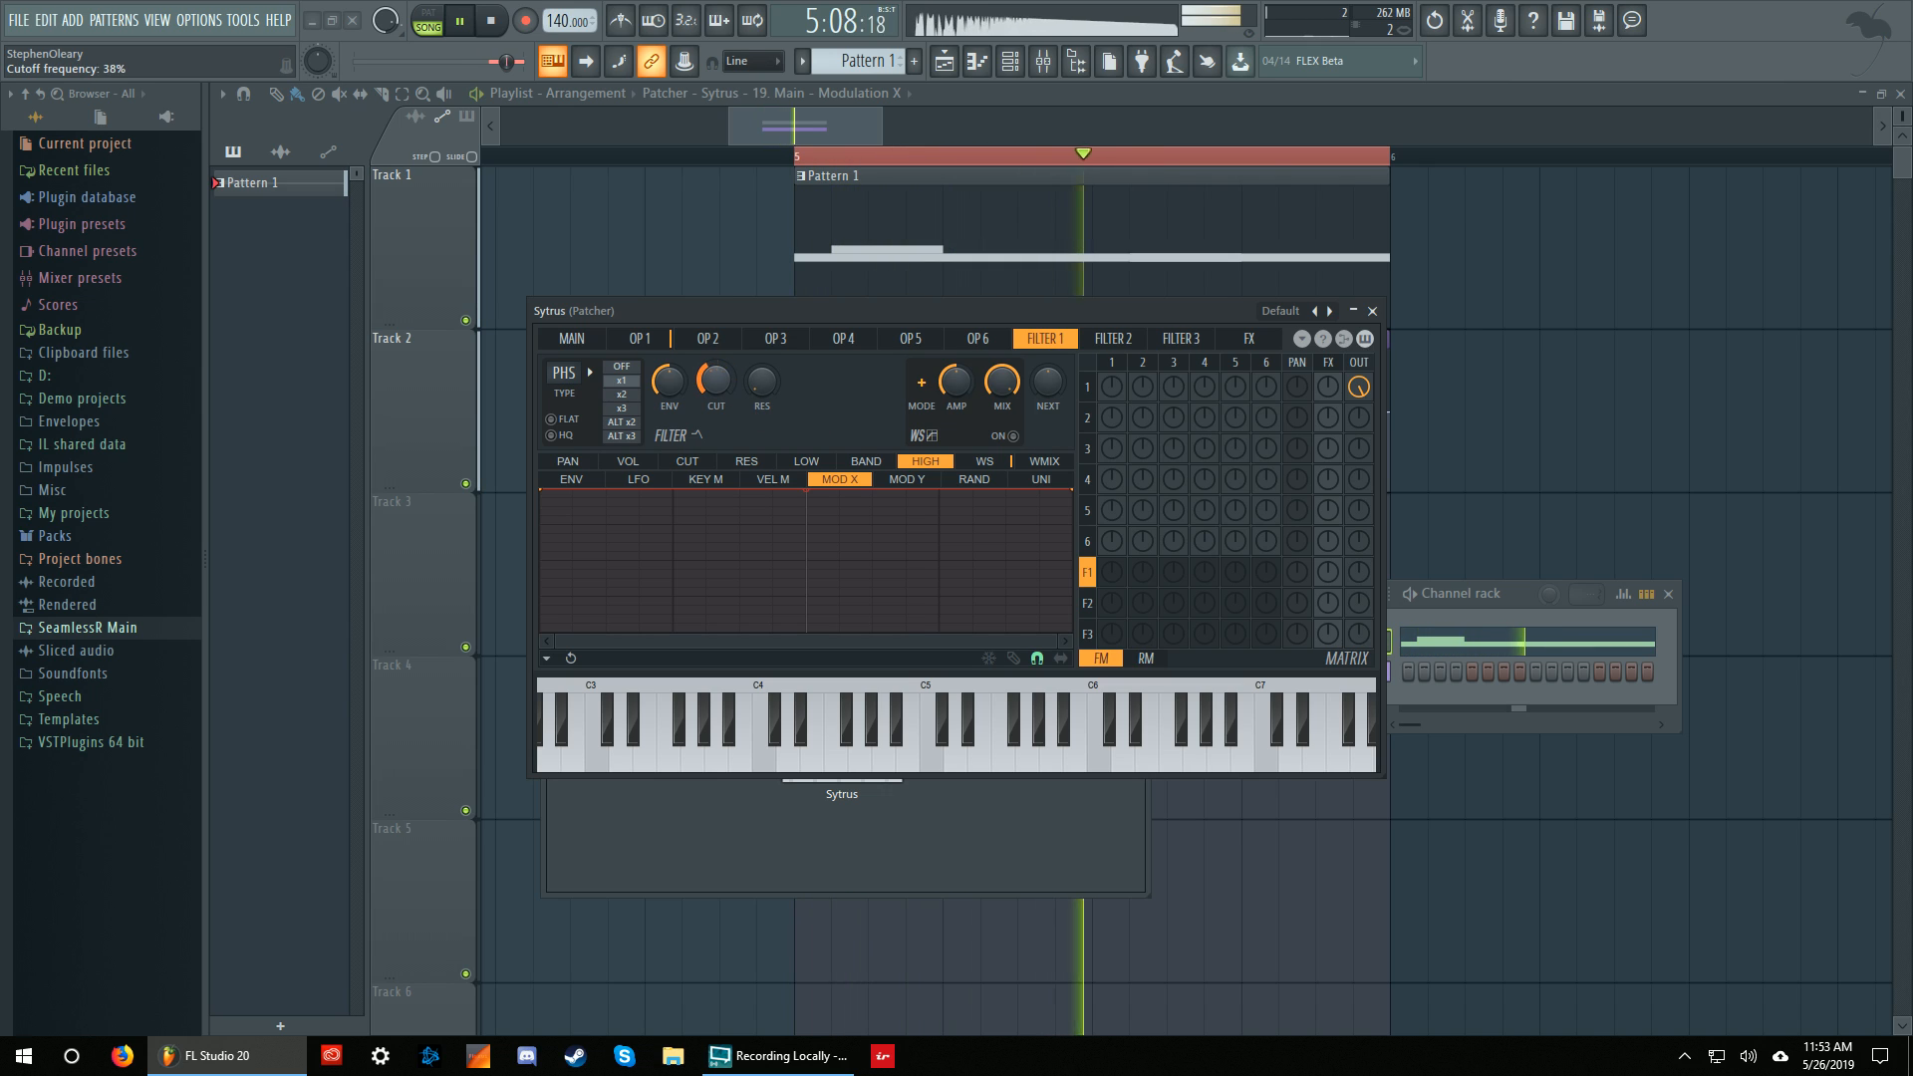
{"action": "key", "text": "space"}
Route operator 1 into filter 1 and filter 1 to the output, removing operator 1's direct output.
{"action": "right_click", "coordinate": [1116, 575]}
{"action": "right_click", "coordinate": [1355, 385]}
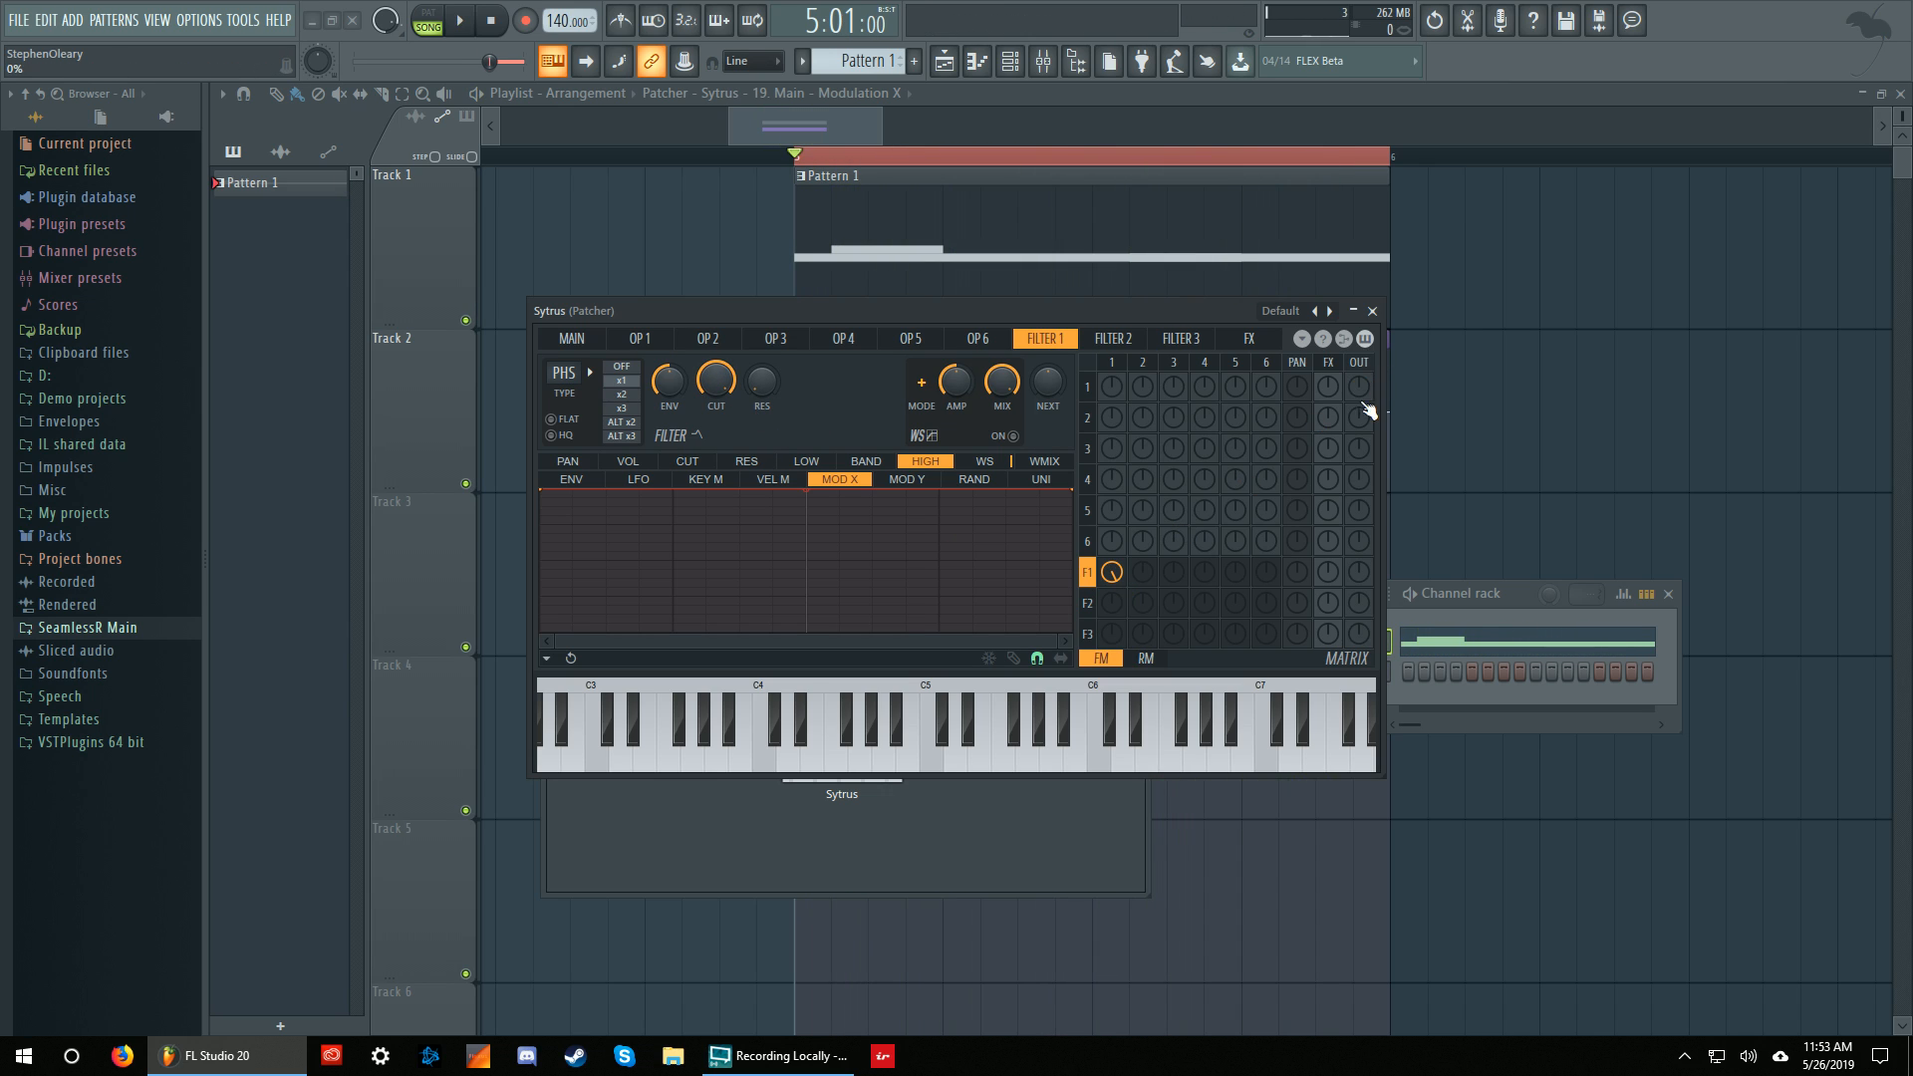
{"action": "right_click", "coordinate": [1358, 574]}
Sweep filter 1's cutoff up to 100% during playback and vary its resonance to hear the phaser.
{"action": "key", "text": "space"}
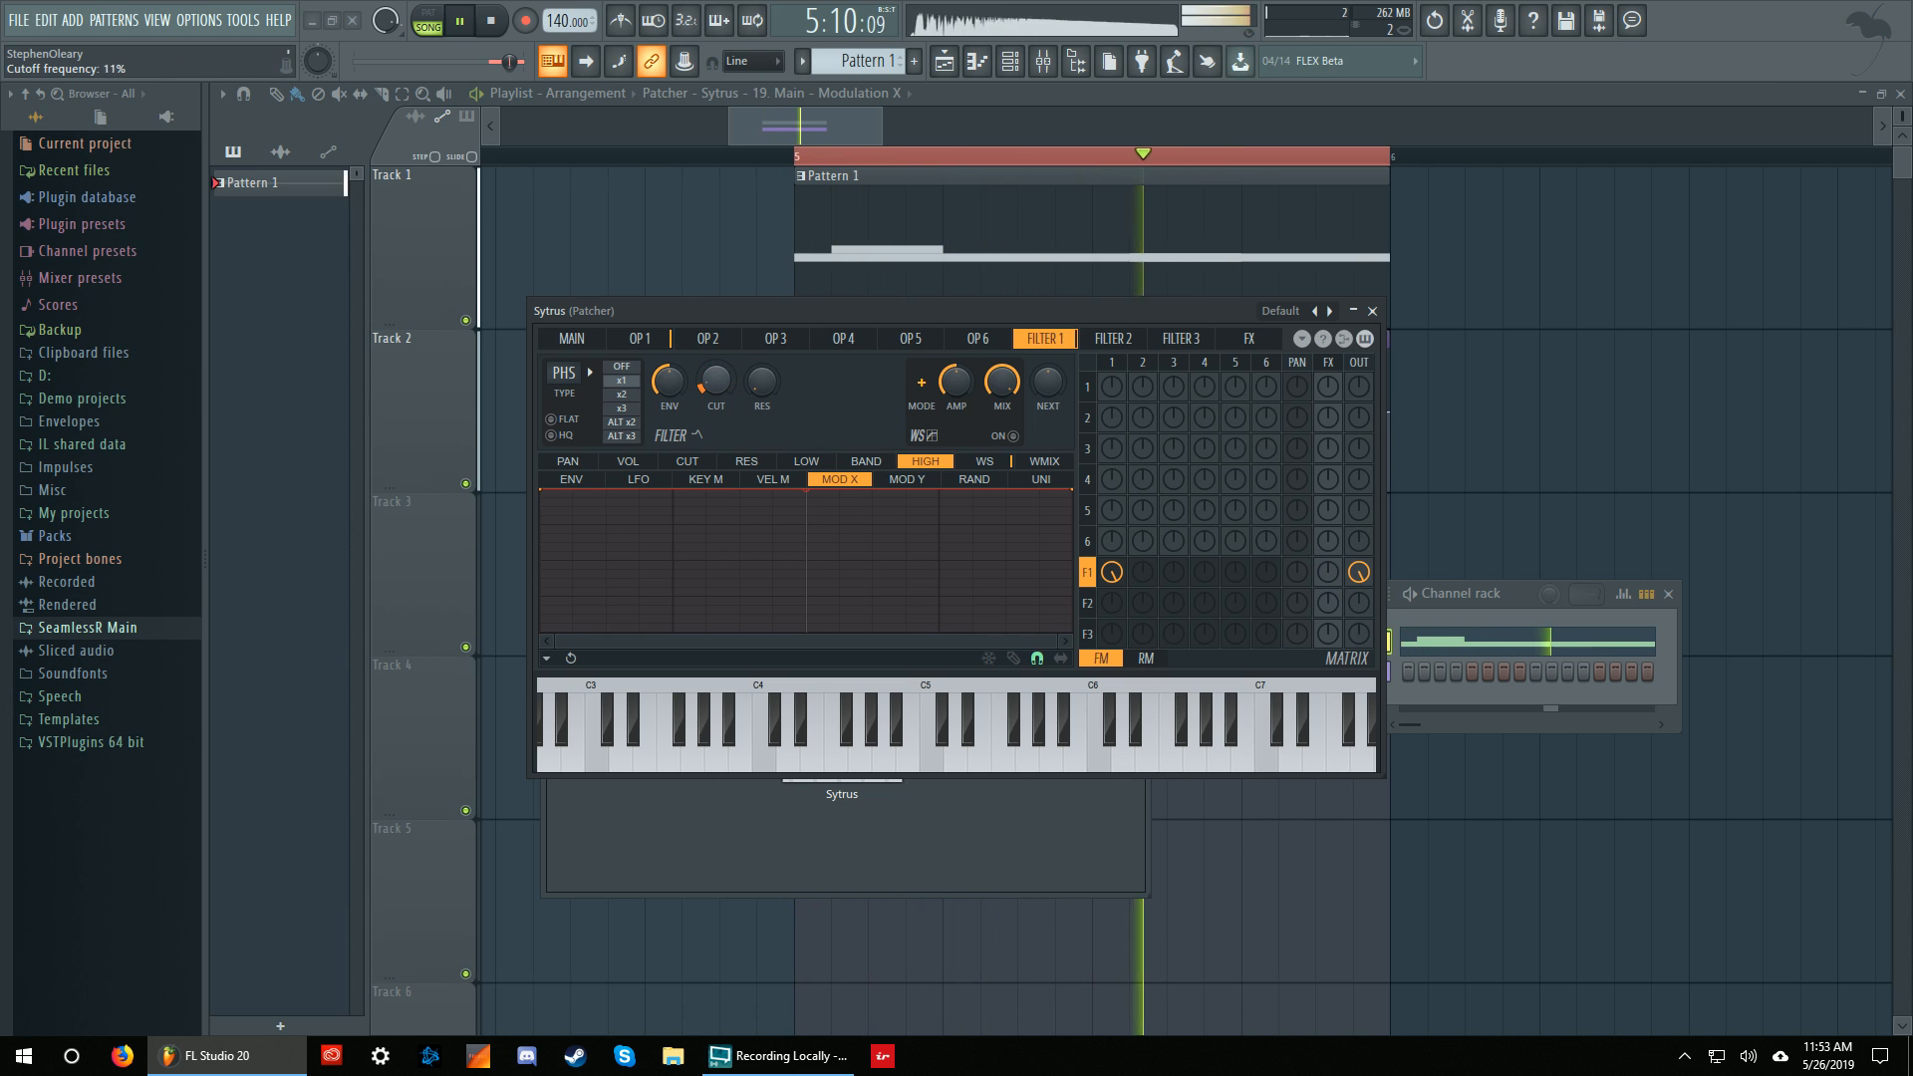
{"action": "left_click_drag", "start_coordinate": [717, 381], "coordinate": [762, 303]}
{"action": "scroll", "coordinate": [737, 388], "scroll_direction": "up", "scroll_amount": 4}
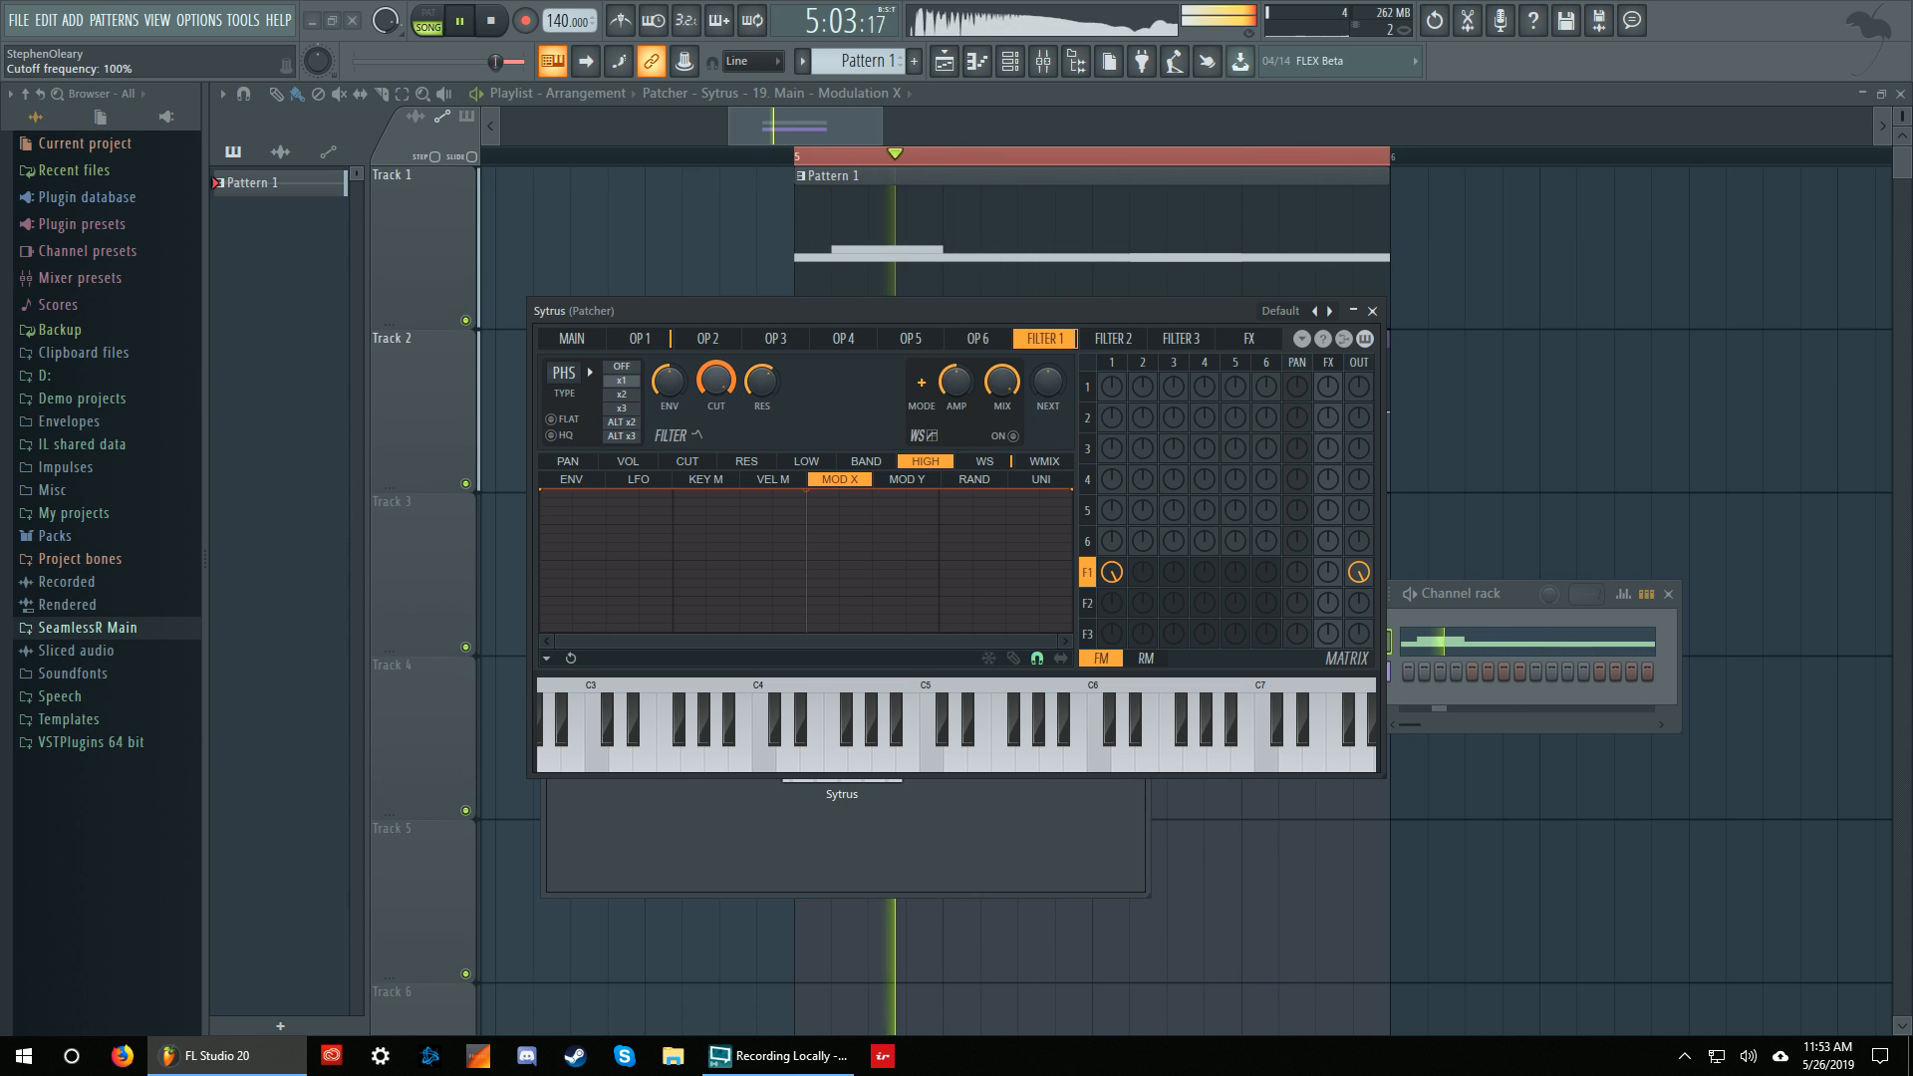
{"action": "scroll", "coordinate": [720, 378], "scroll_direction": "up", "scroll_amount": 4}
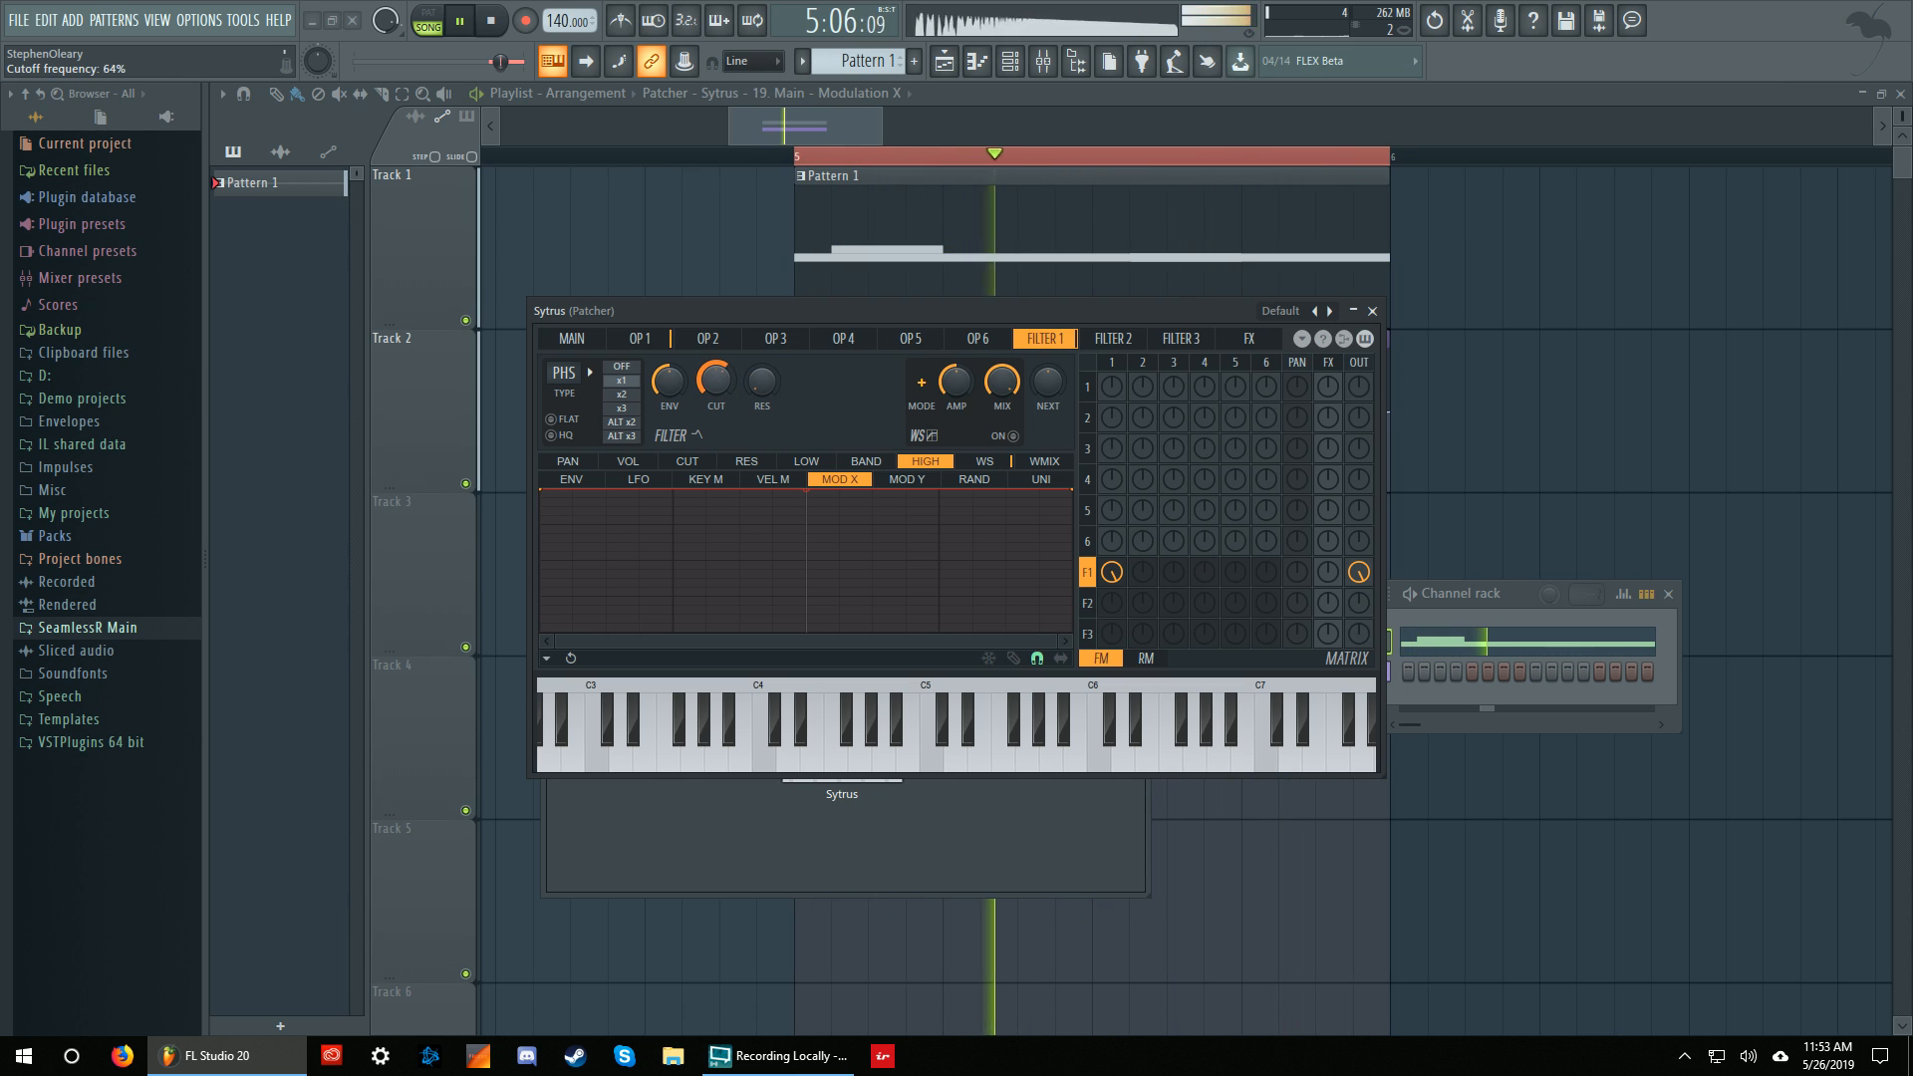
{"action": "key", "text": "space"}
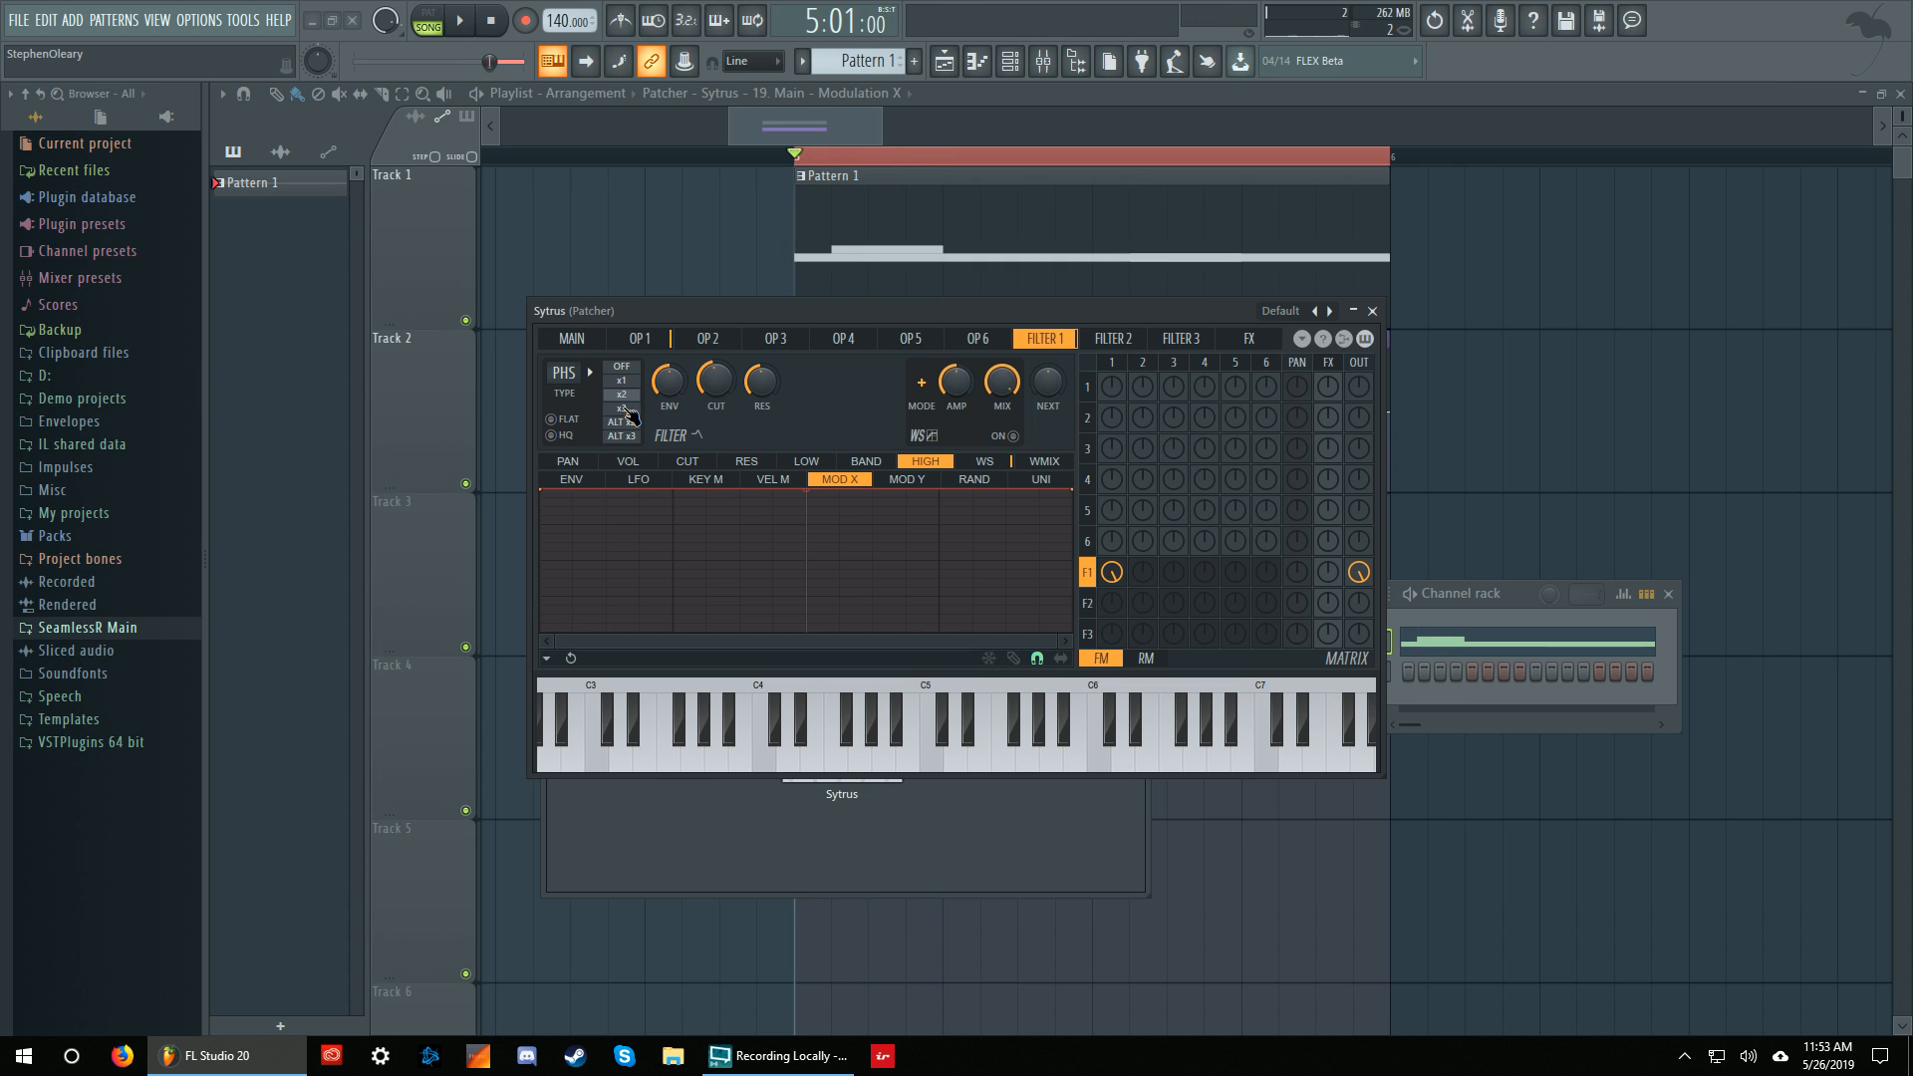
Audition the phaser's ALT x2 and ALT x3 modes, and turn on filter 1's Flat option.
{"action": "key", "text": "space"}
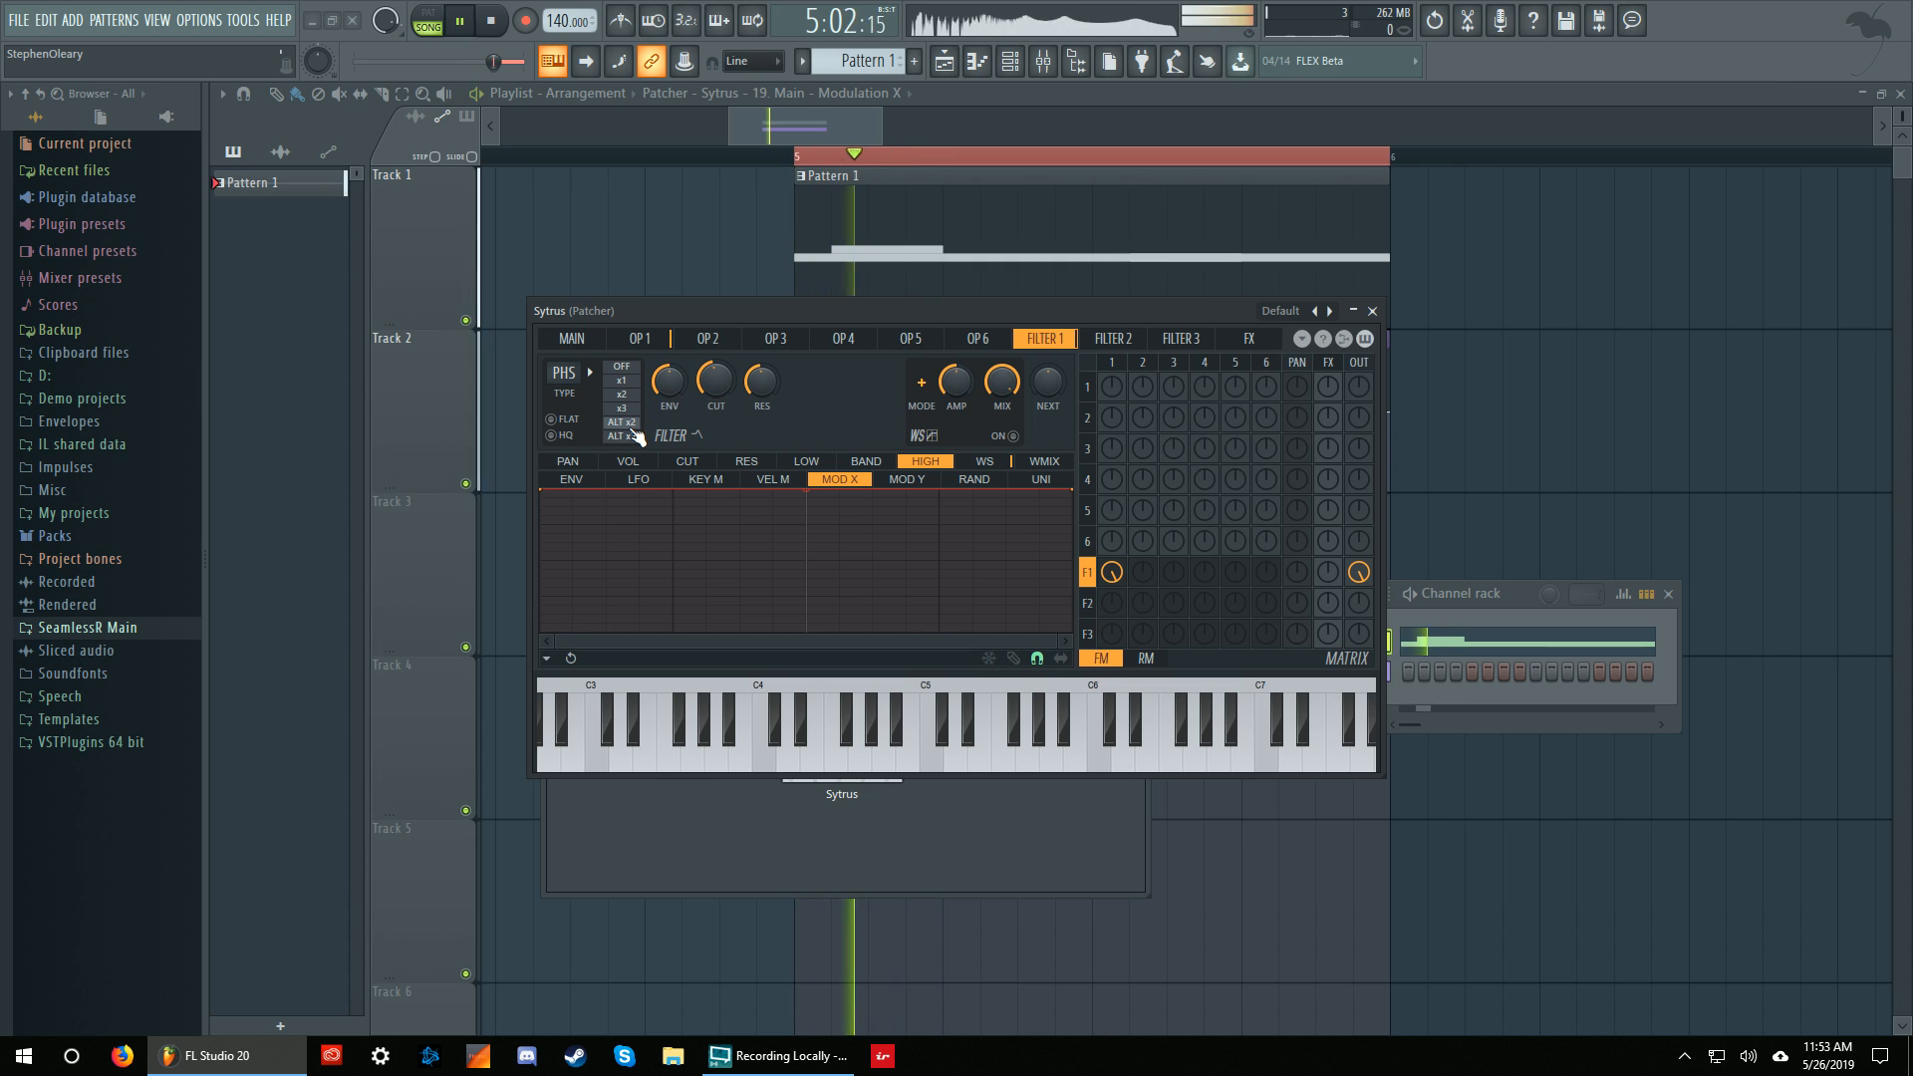
{"action": "key", "text": "space"}
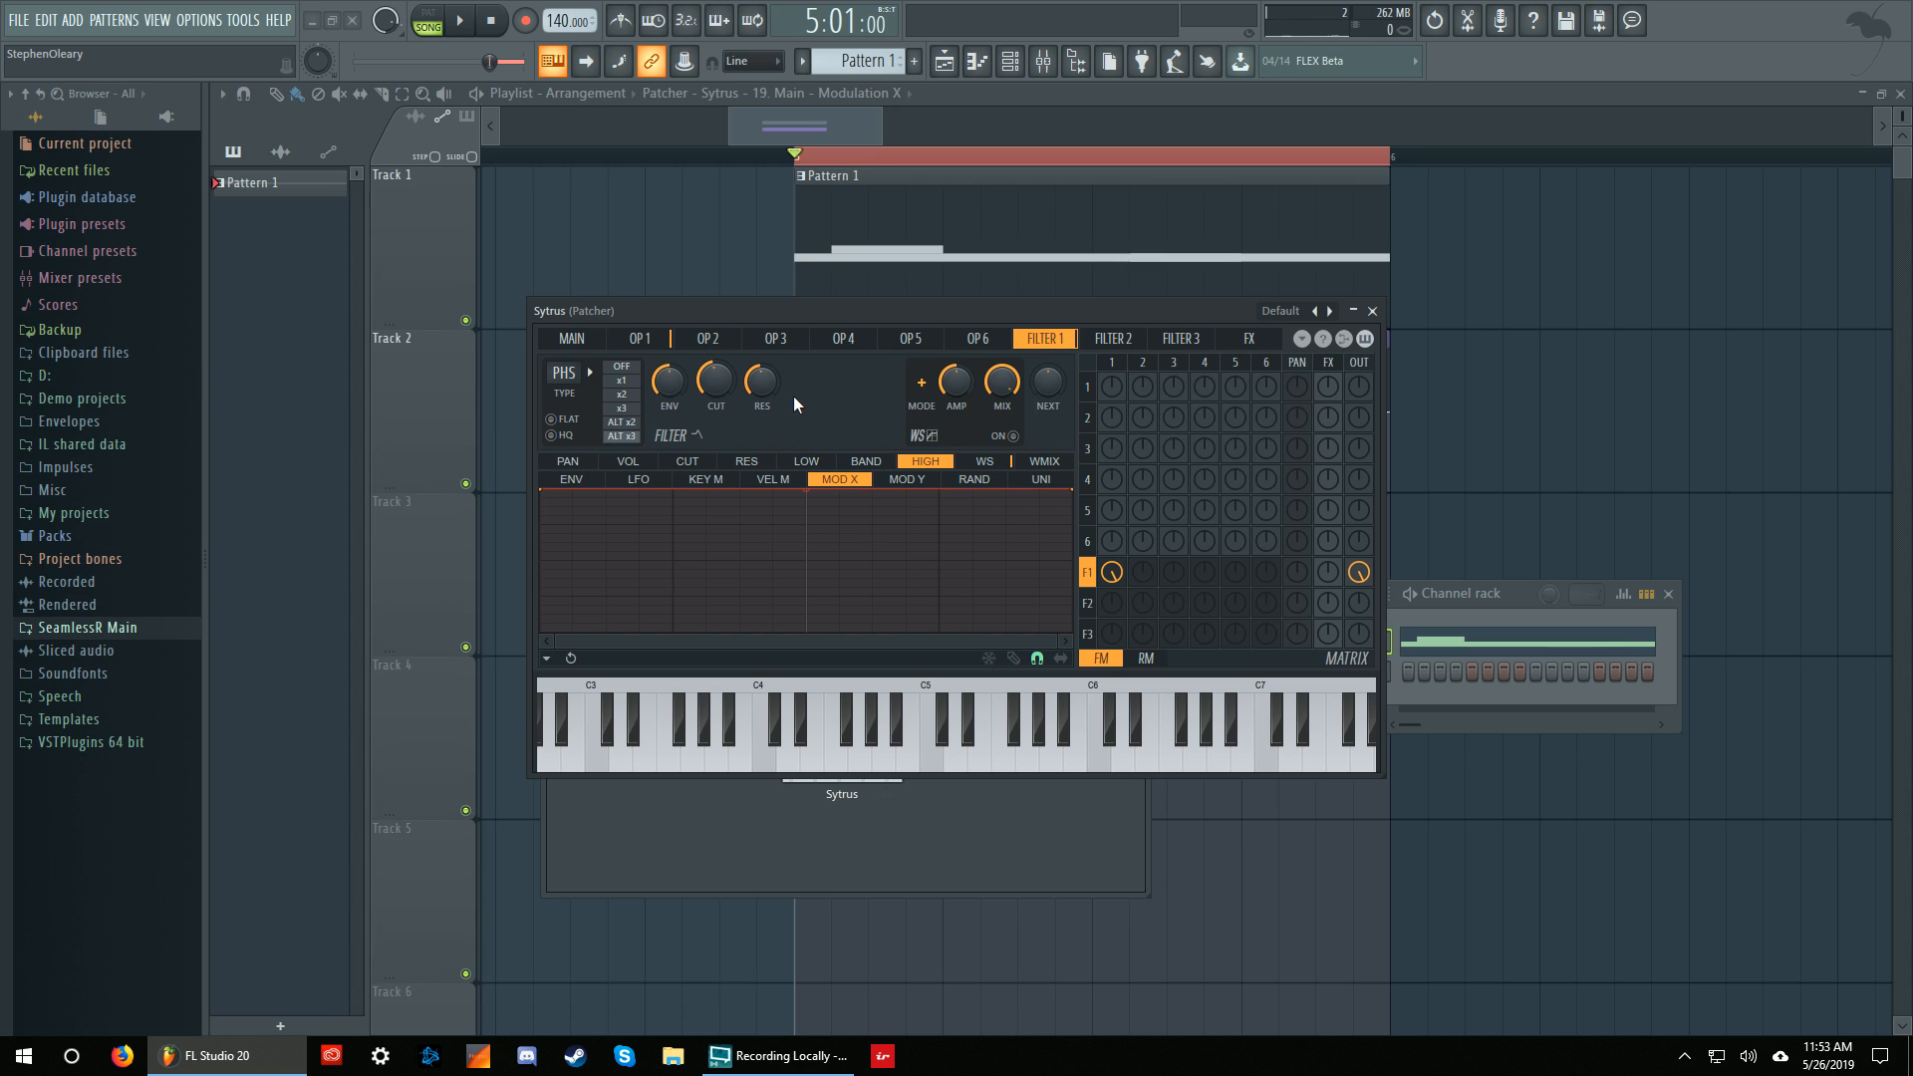
{"action": "left_click", "coordinate": [575, 423]}
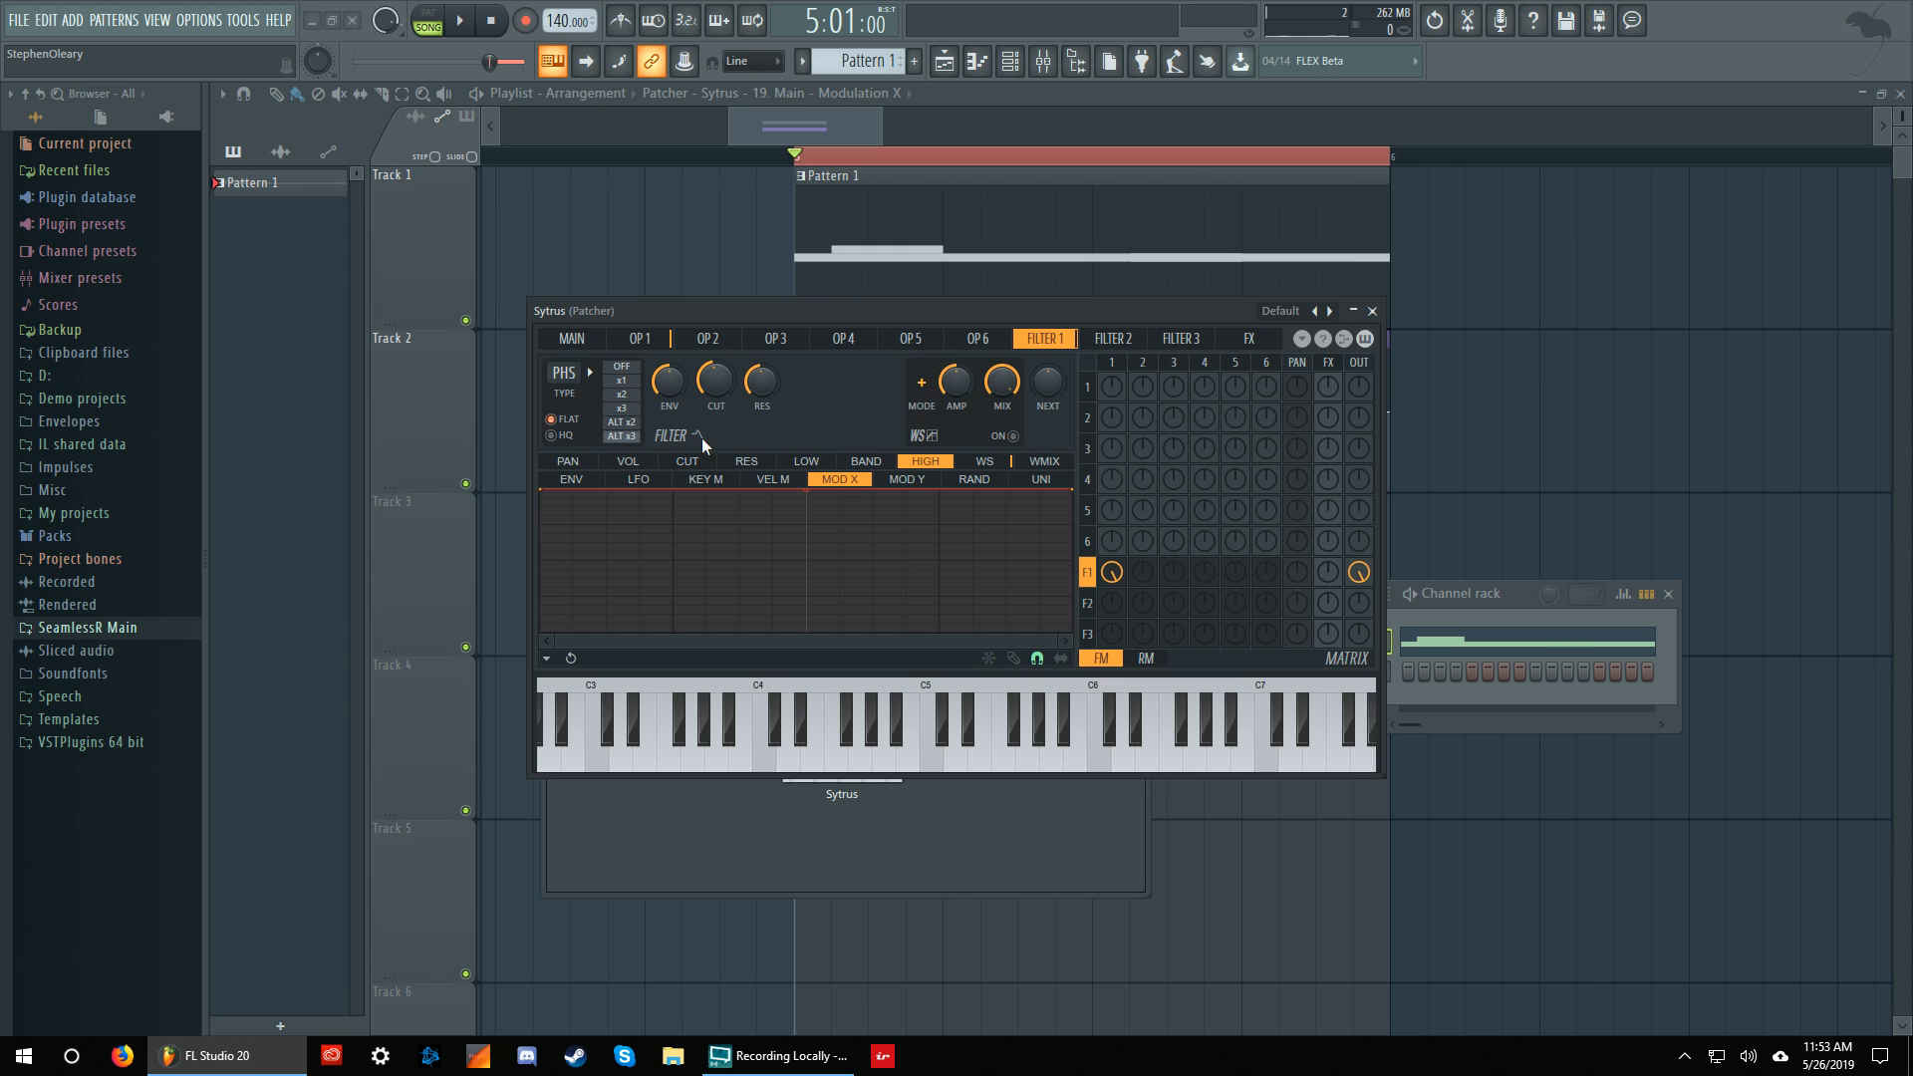
Compare the phaser's x3, x2 and x1 modes with Flat on during short playbacks, finishing on ALT x3.
{"action": "key", "text": "space"}
{"action": "left_click", "coordinate": [637, 408]}
{"action": "key", "text": "space"}
{"action": "key", "text": "space"}
{"action": "left_click", "coordinate": [635, 395]}
{"action": "key", "text": "space"}
{"action": "key", "text": "space"}
{"action": "left_click", "coordinate": [636, 385]}
{"action": "key", "text": "space"}
{"action": "key", "text": "space"}
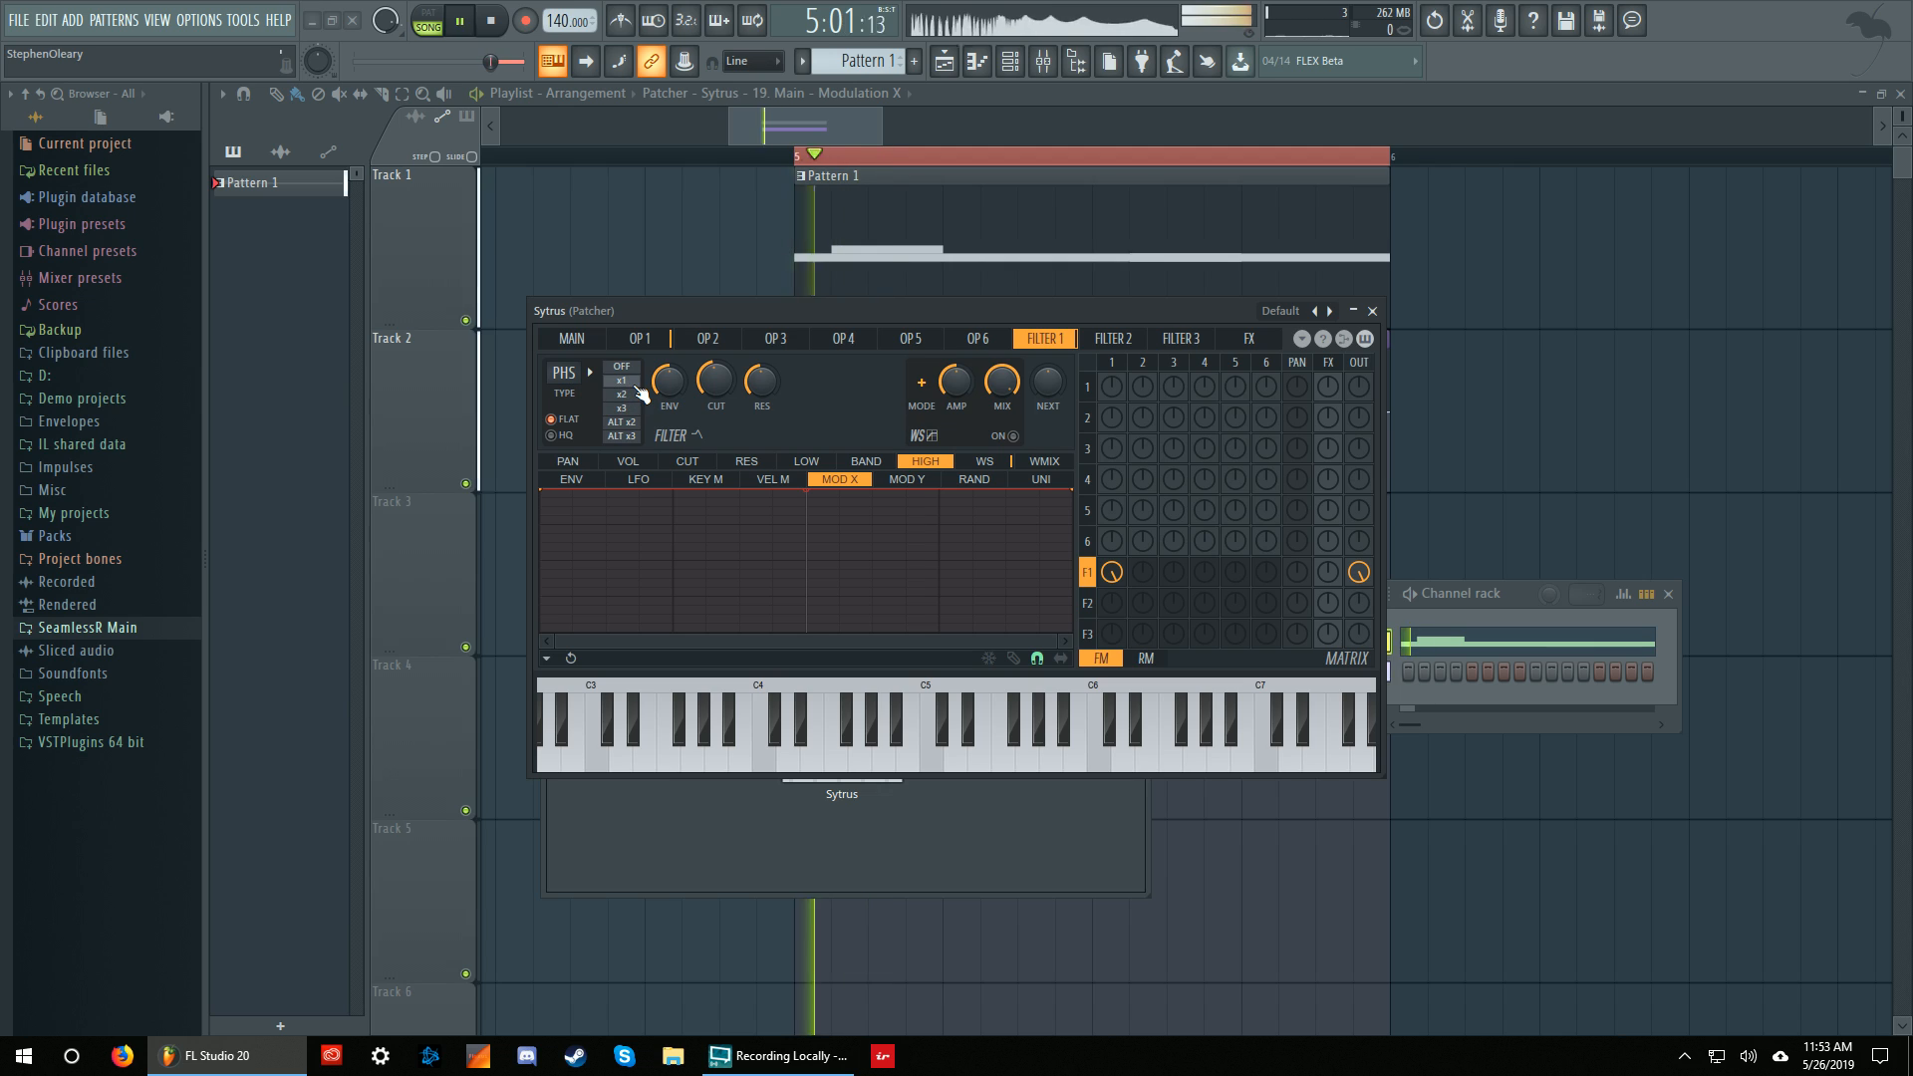
{"action": "key", "text": "space"}
{"action": "left_click", "coordinate": [623, 436]}
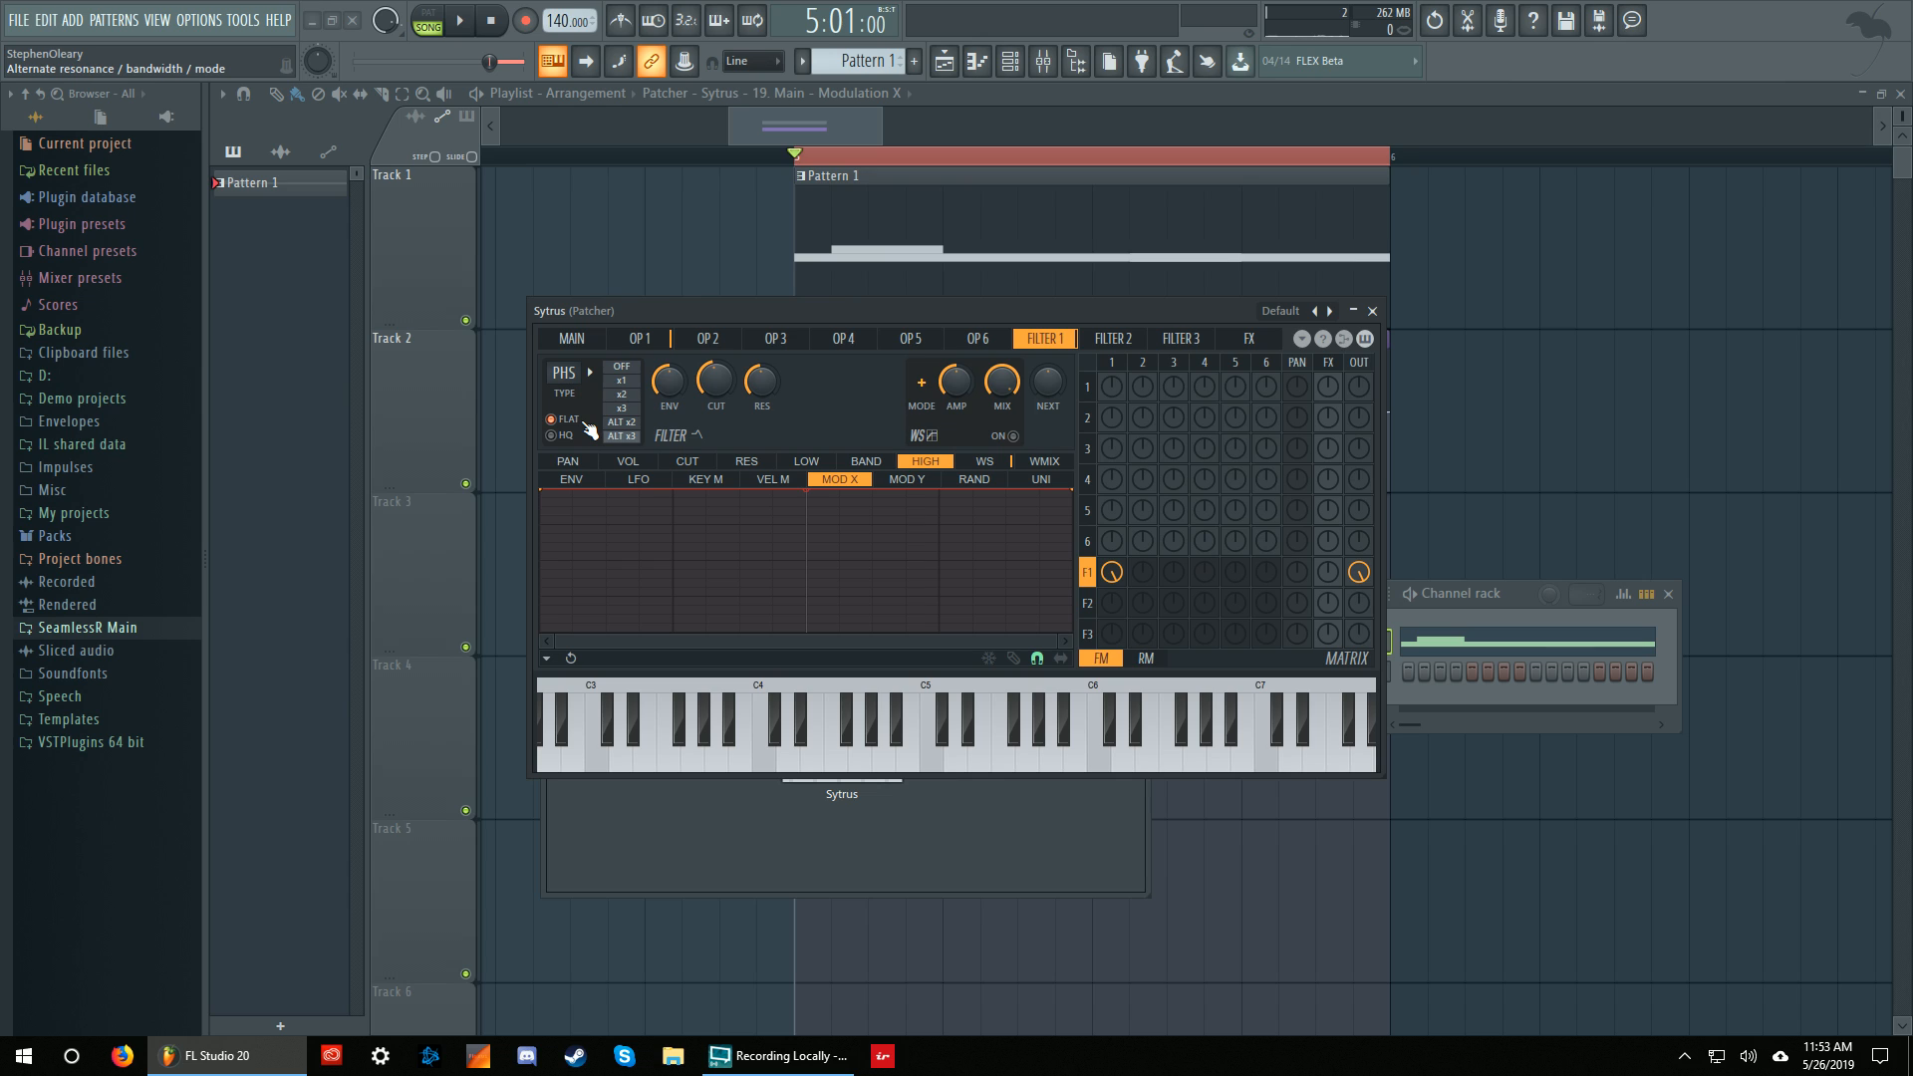
Close the second Sytrus and delete it from the Patcher map.
{"action": "left_click", "coordinate": [1372, 311]}
{"action": "right_click", "coordinate": [892, 742]}
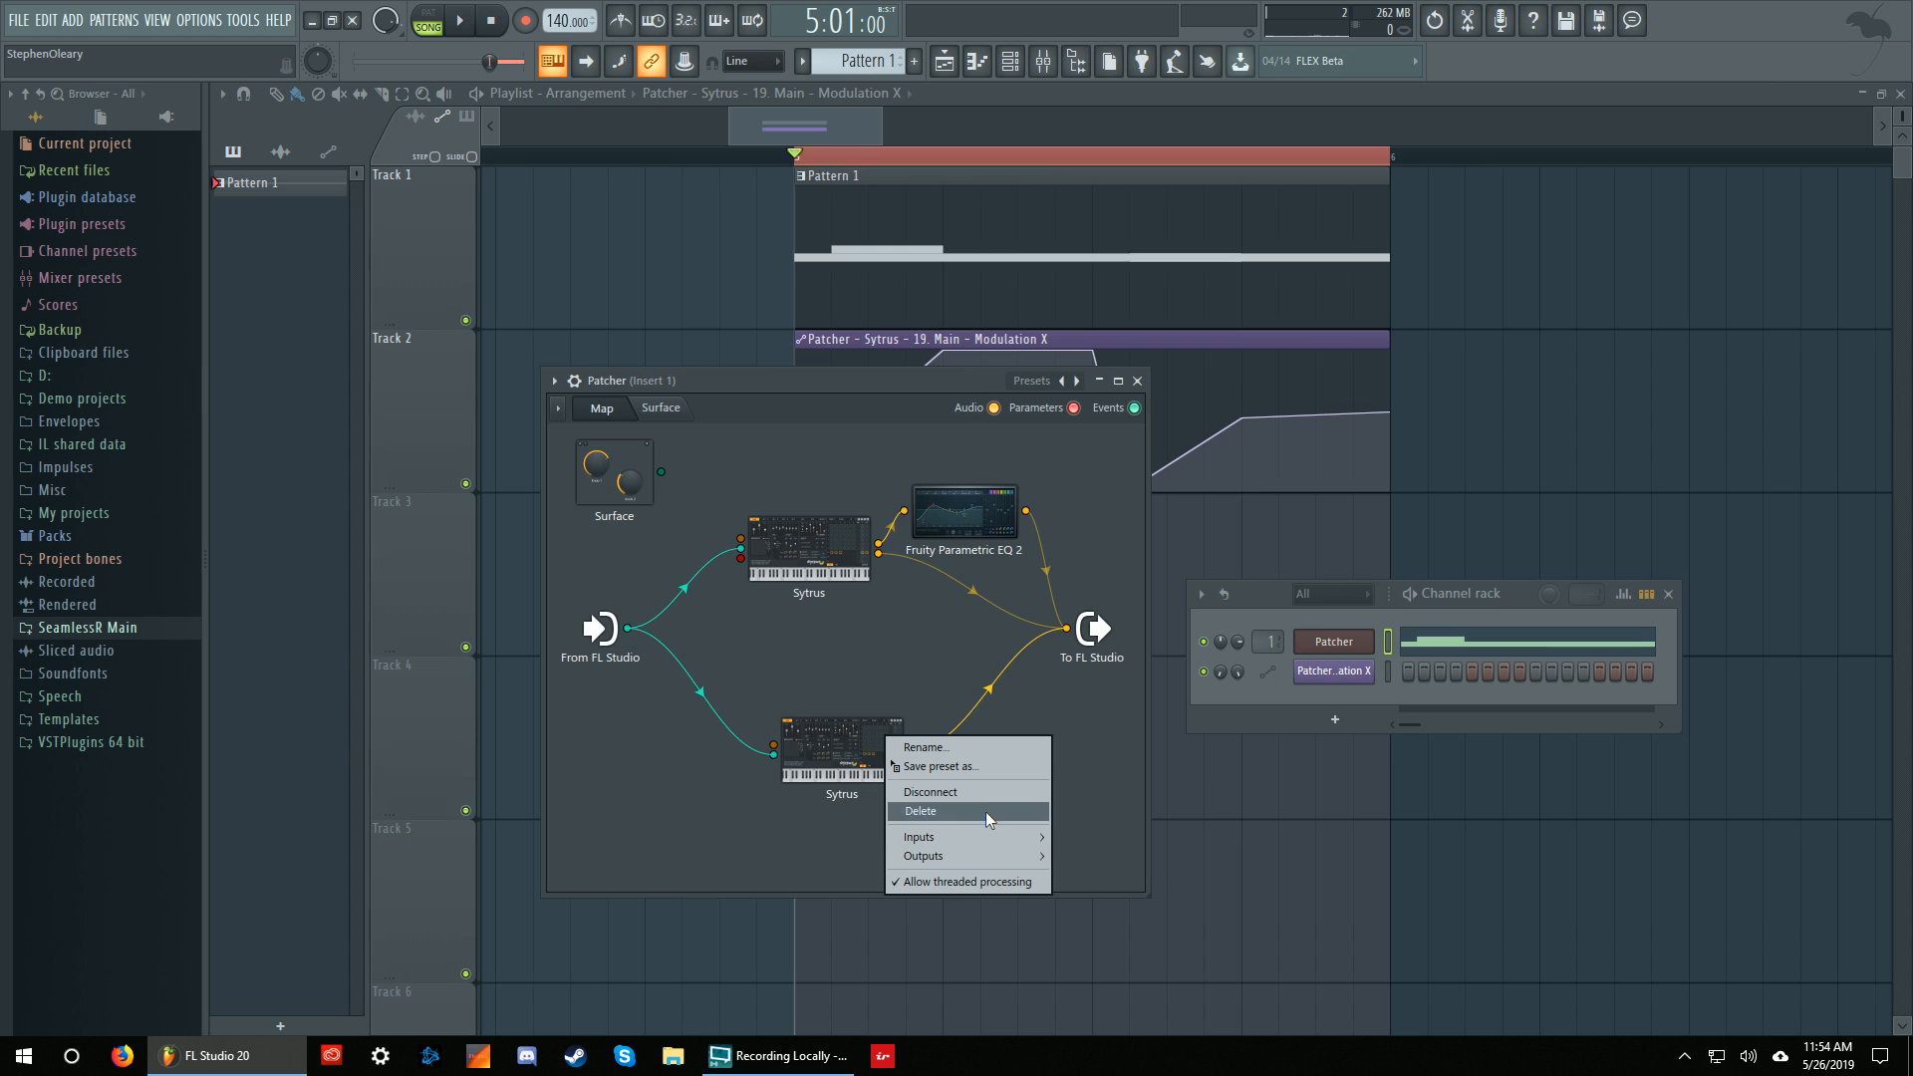
{"action": "left_click", "coordinate": [984, 811]}
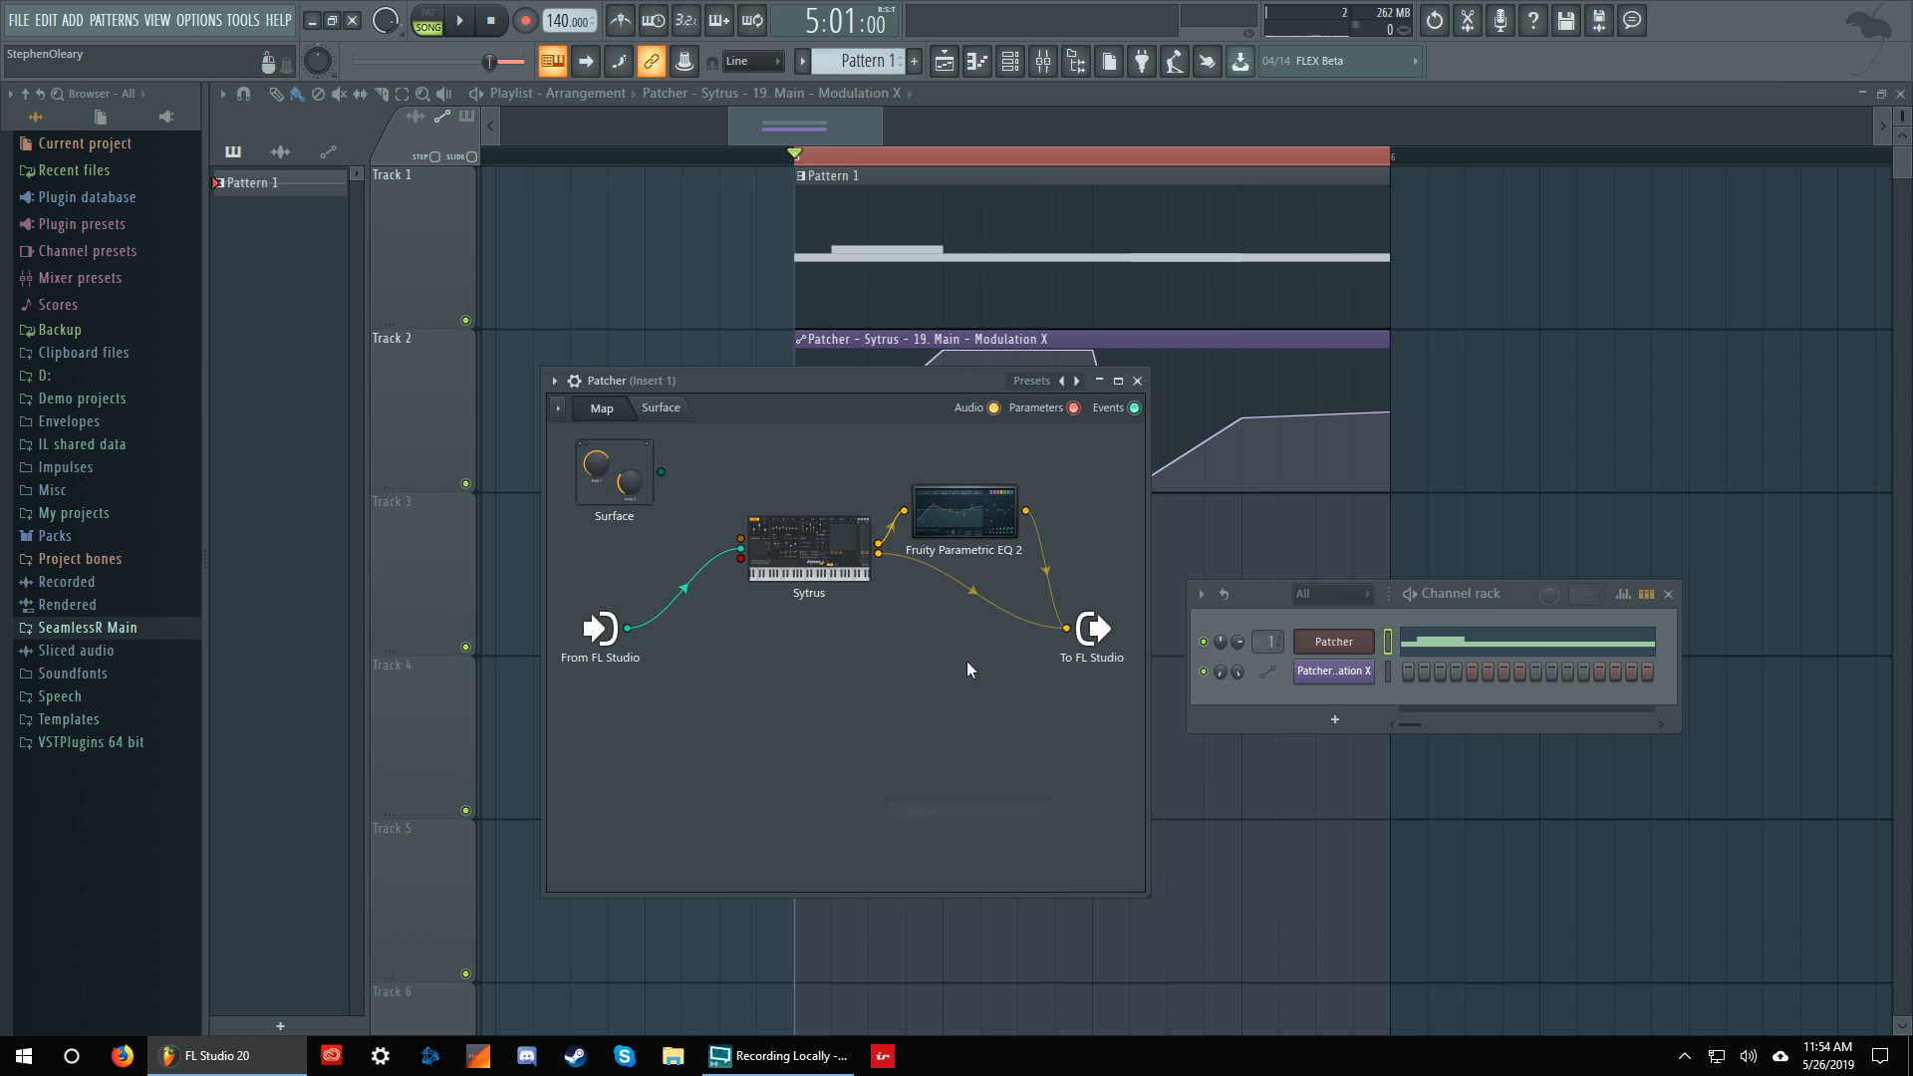
Open the remaining Sytrus and audition filter 1's phaser in its x3 and ALT x2 modes.
{"action": "left_click", "coordinate": [808, 550]}
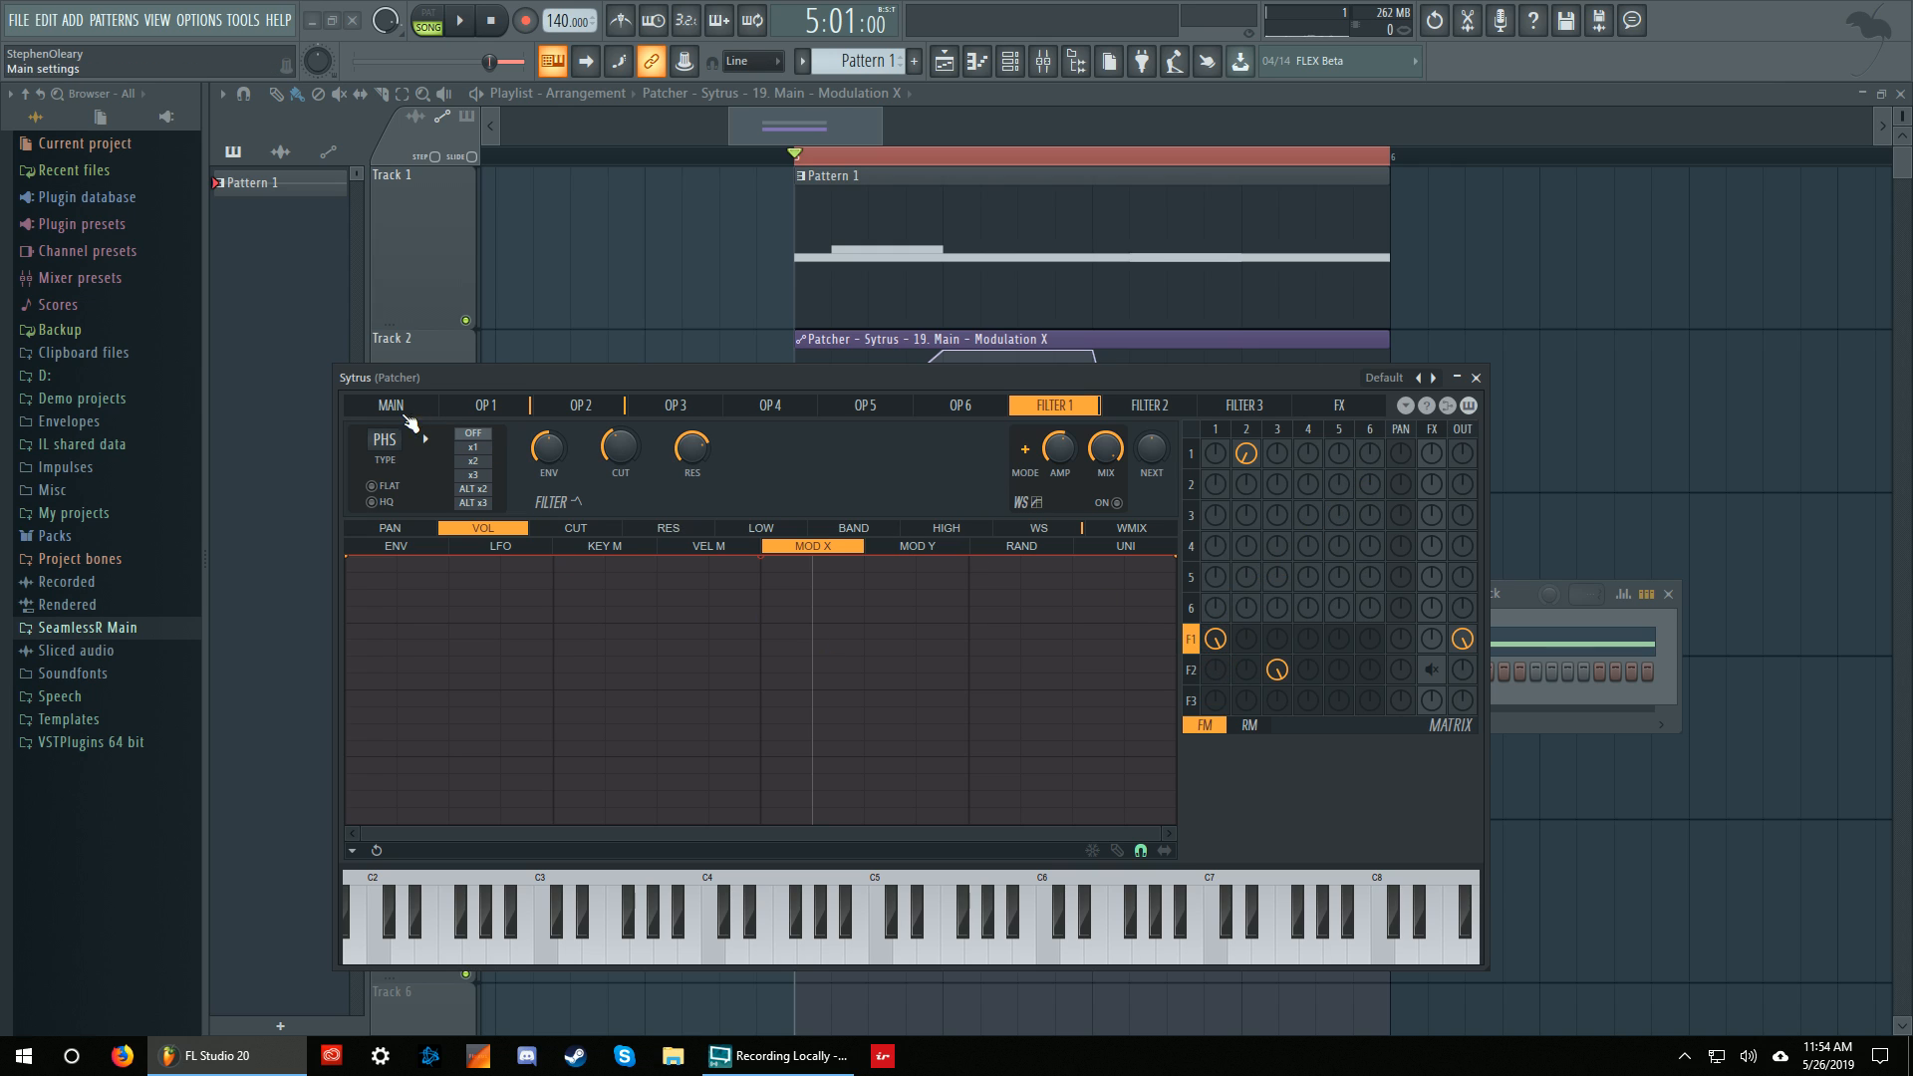
{"action": "key", "text": "space"}
{"action": "key", "text": "space"}
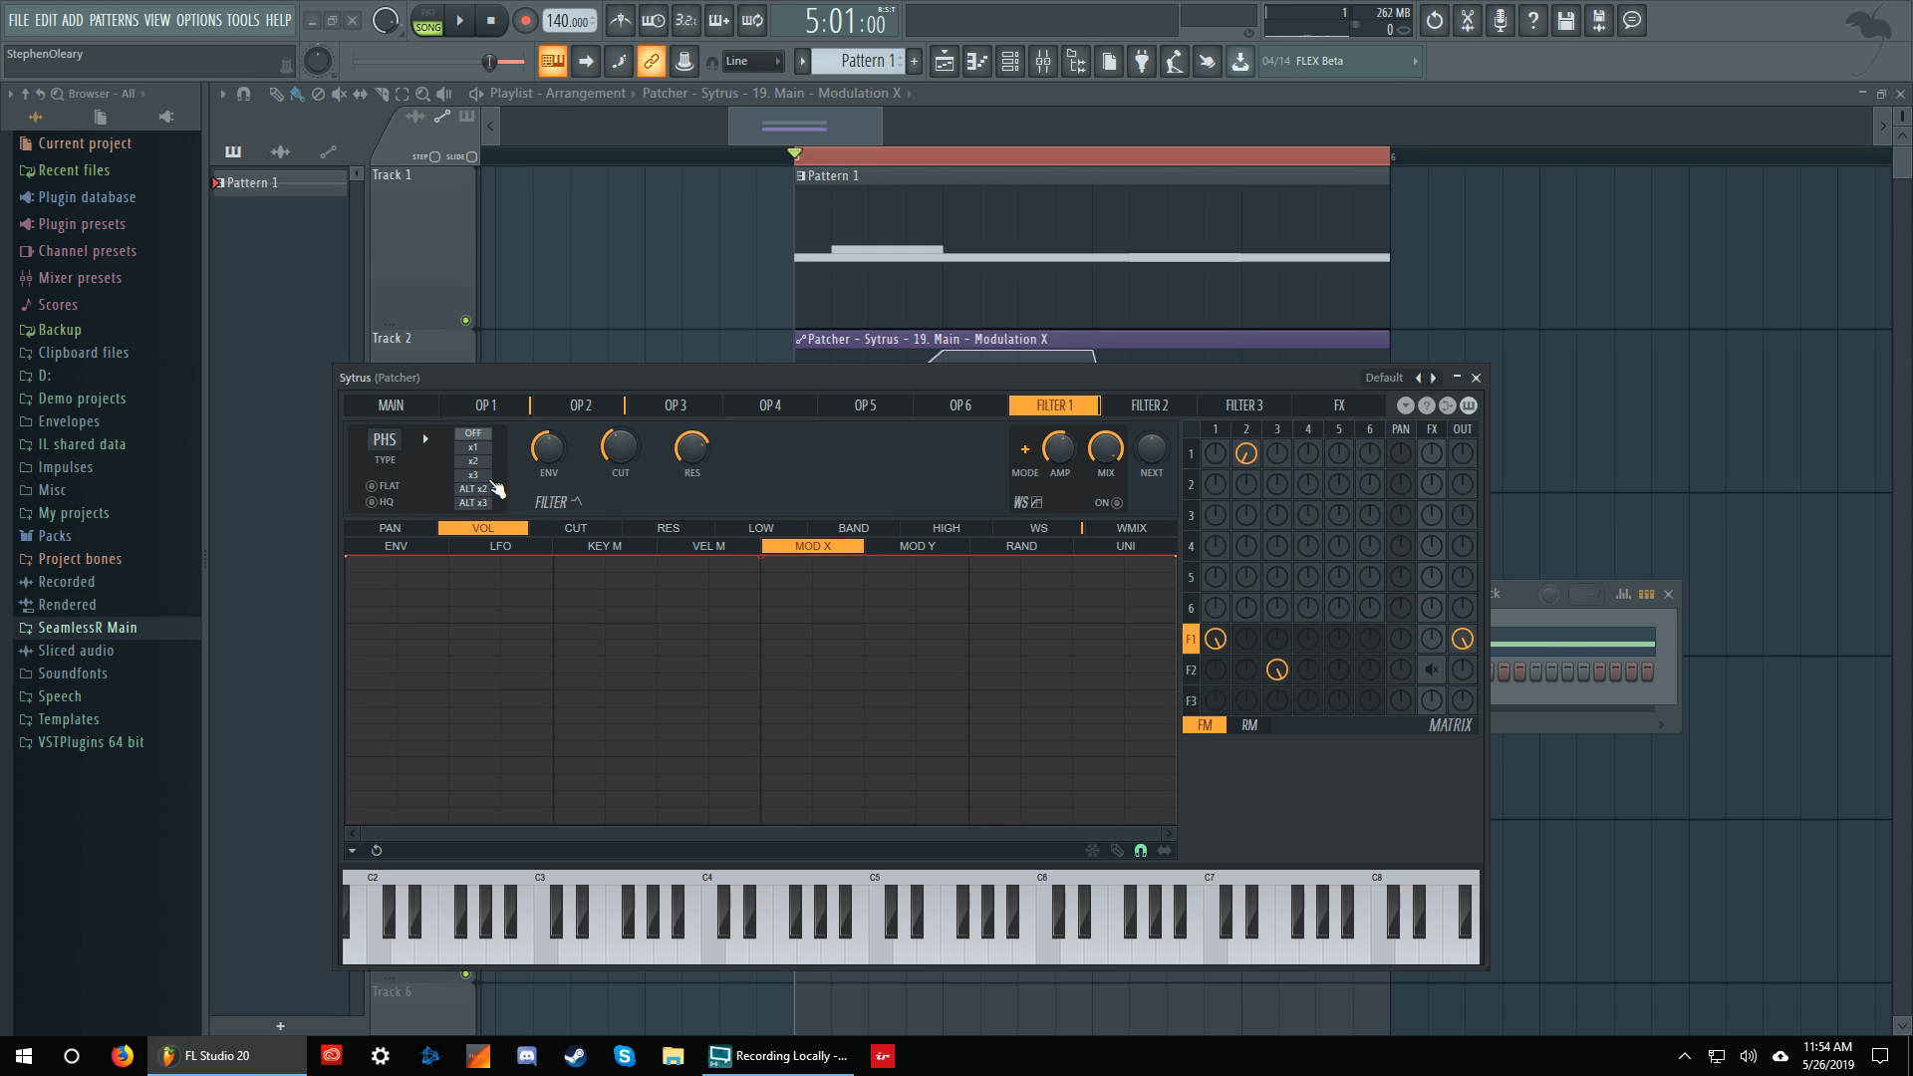
{"action": "key", "text": "space"}
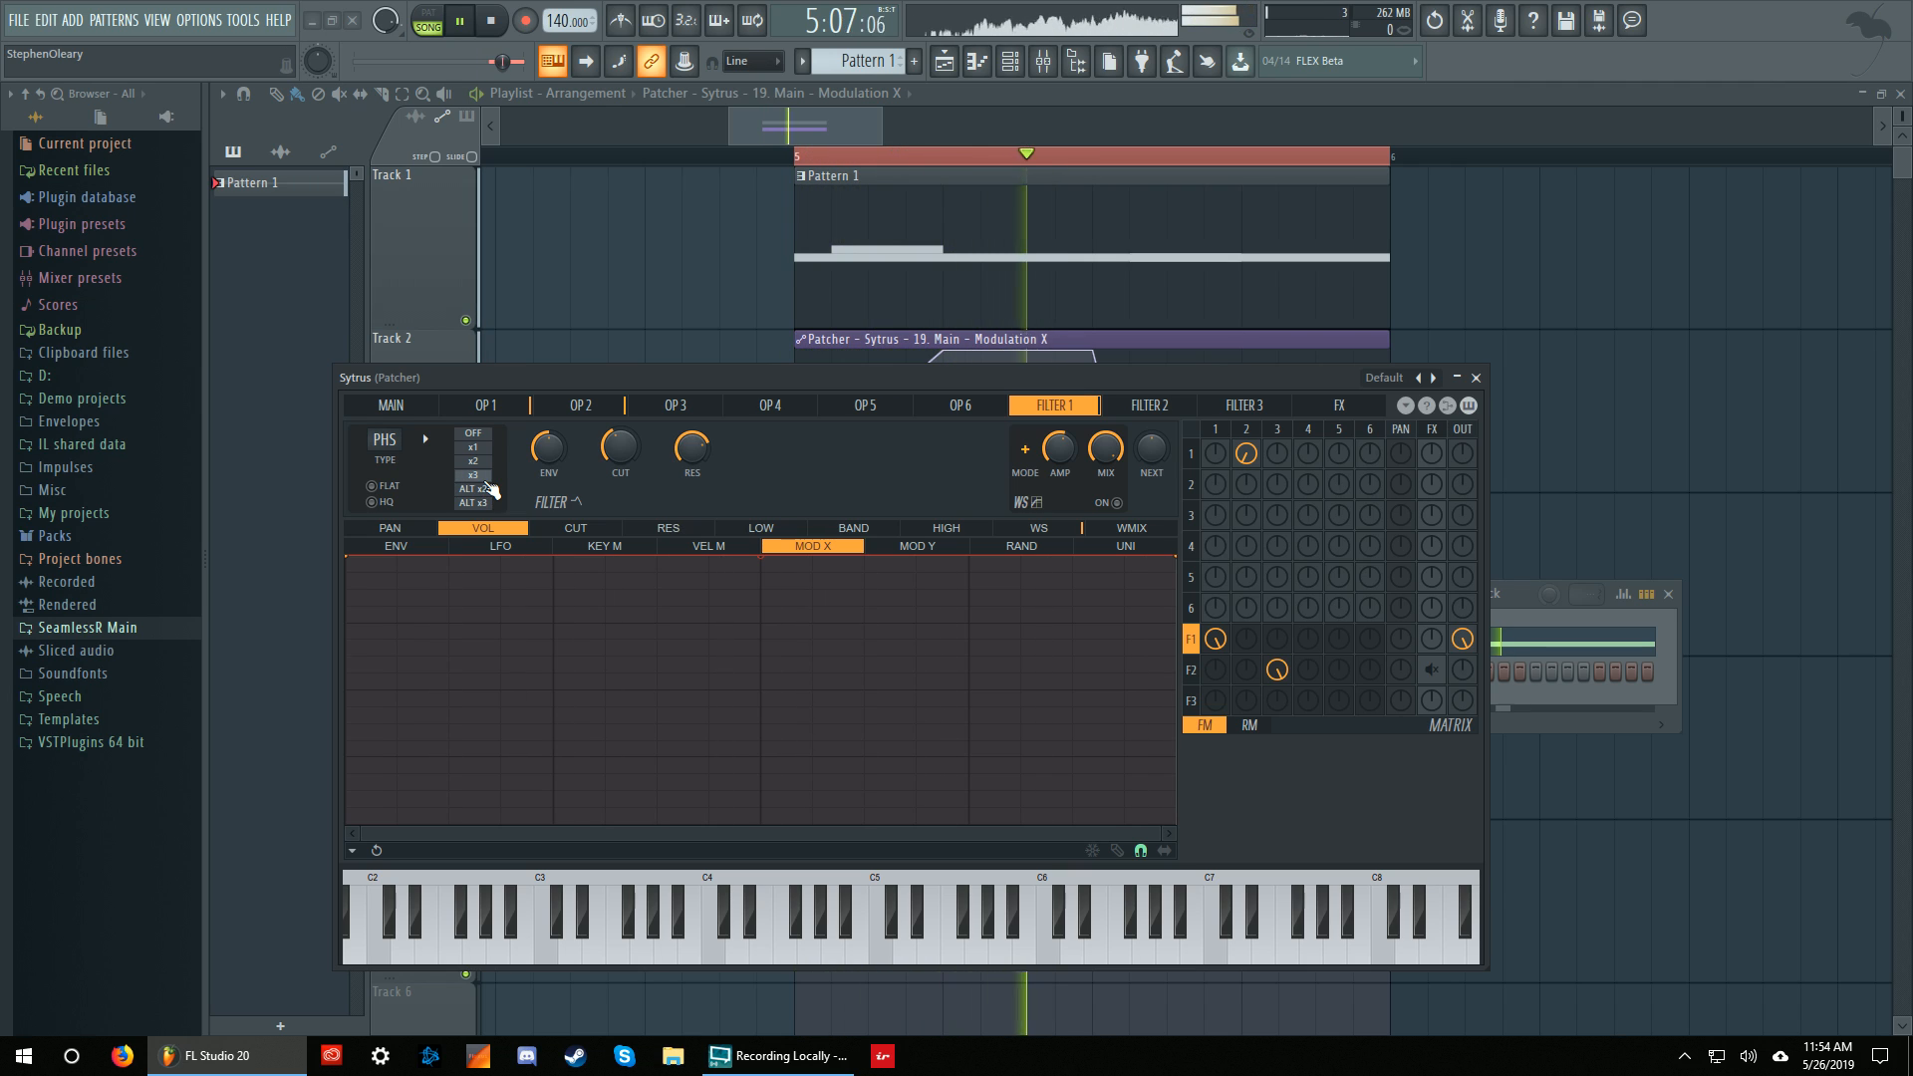
{"action": "key", "text": "space"}
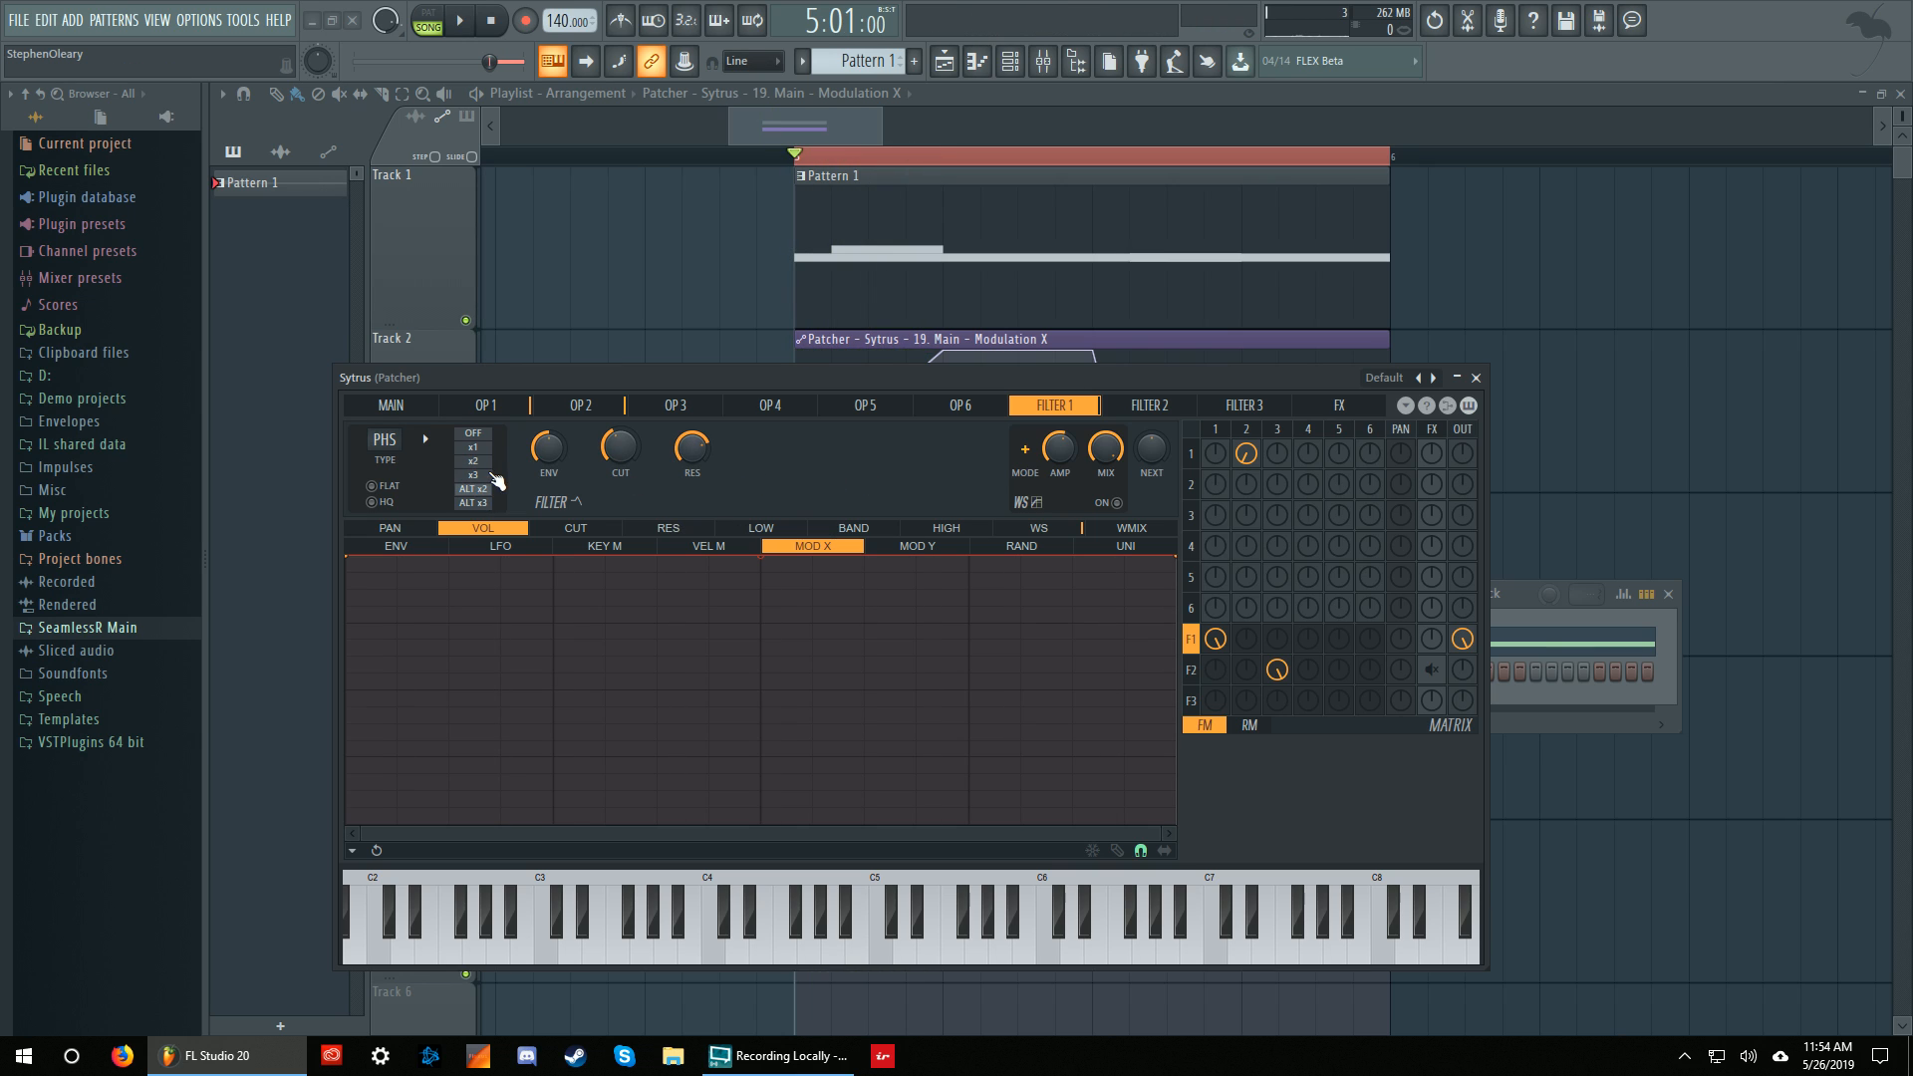
{"action": "key", "text": "space"}
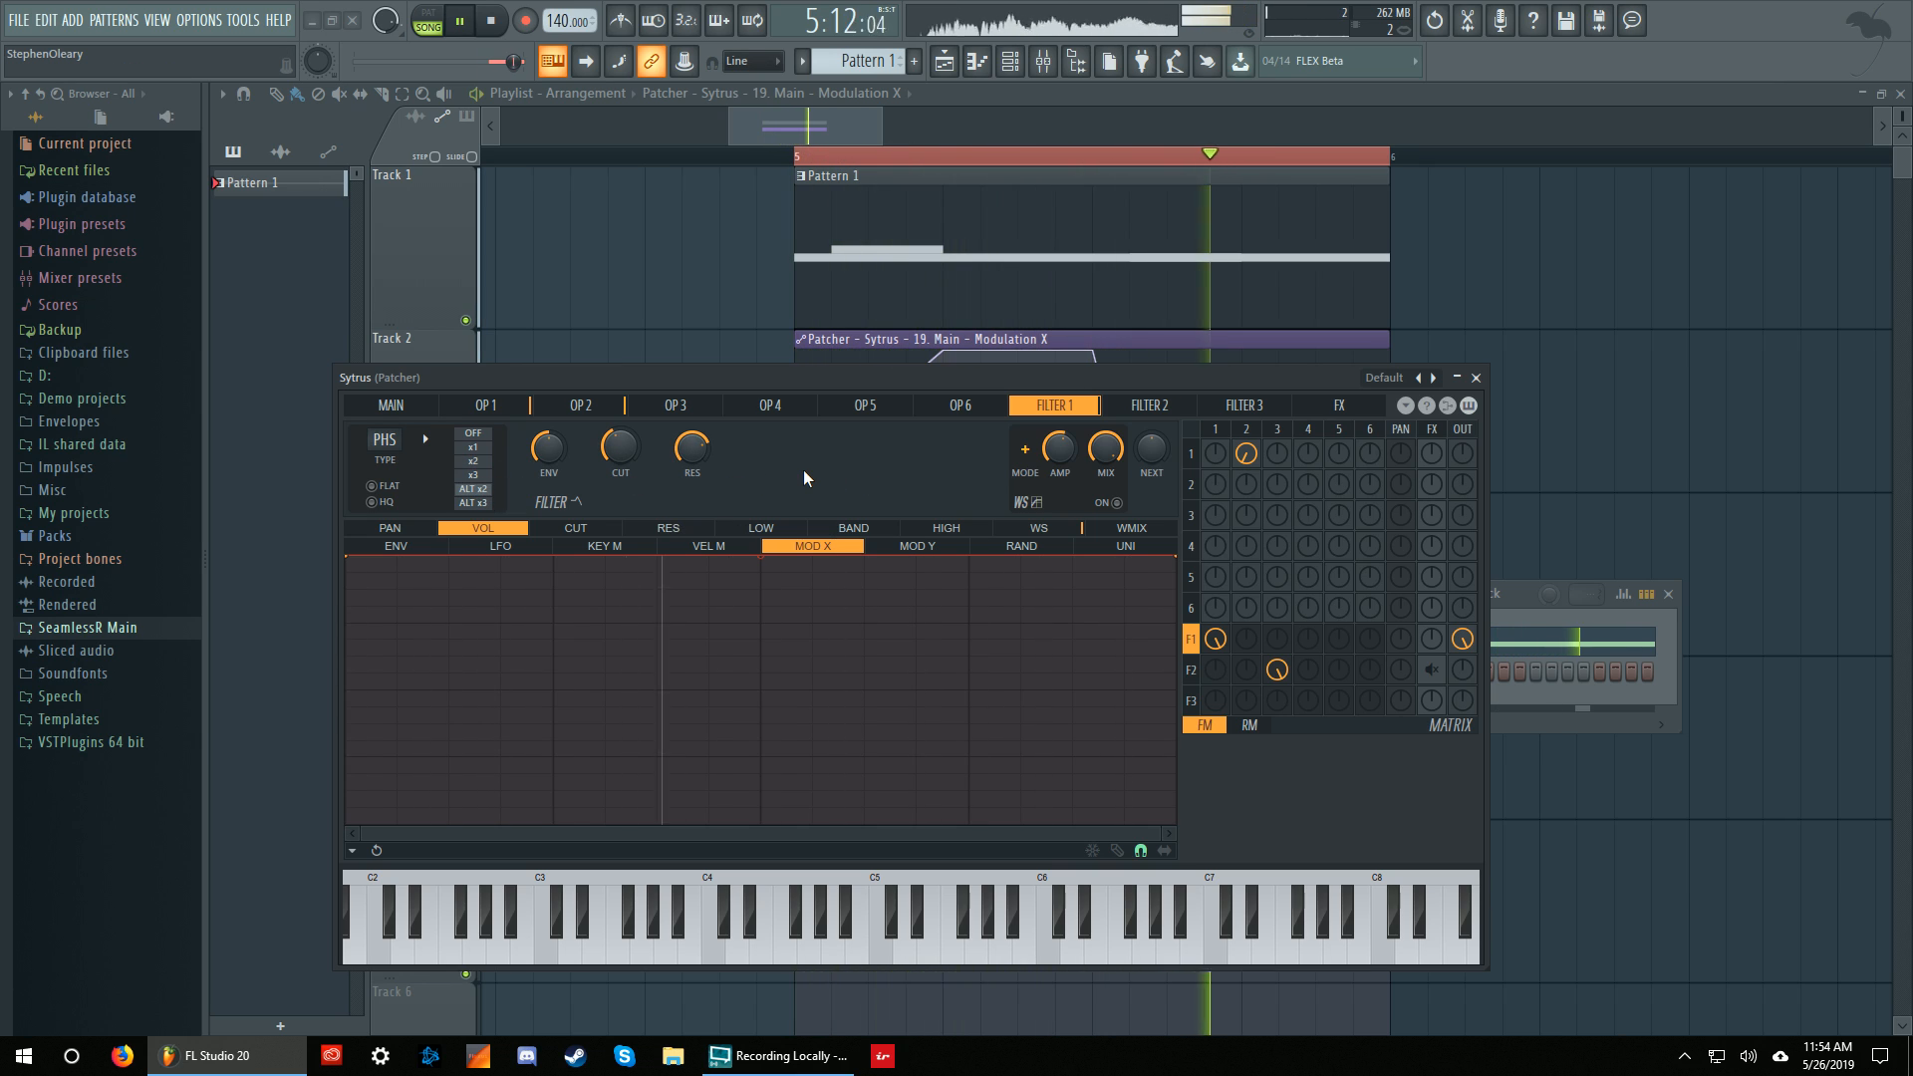
{"action": "key", "text": "space"}
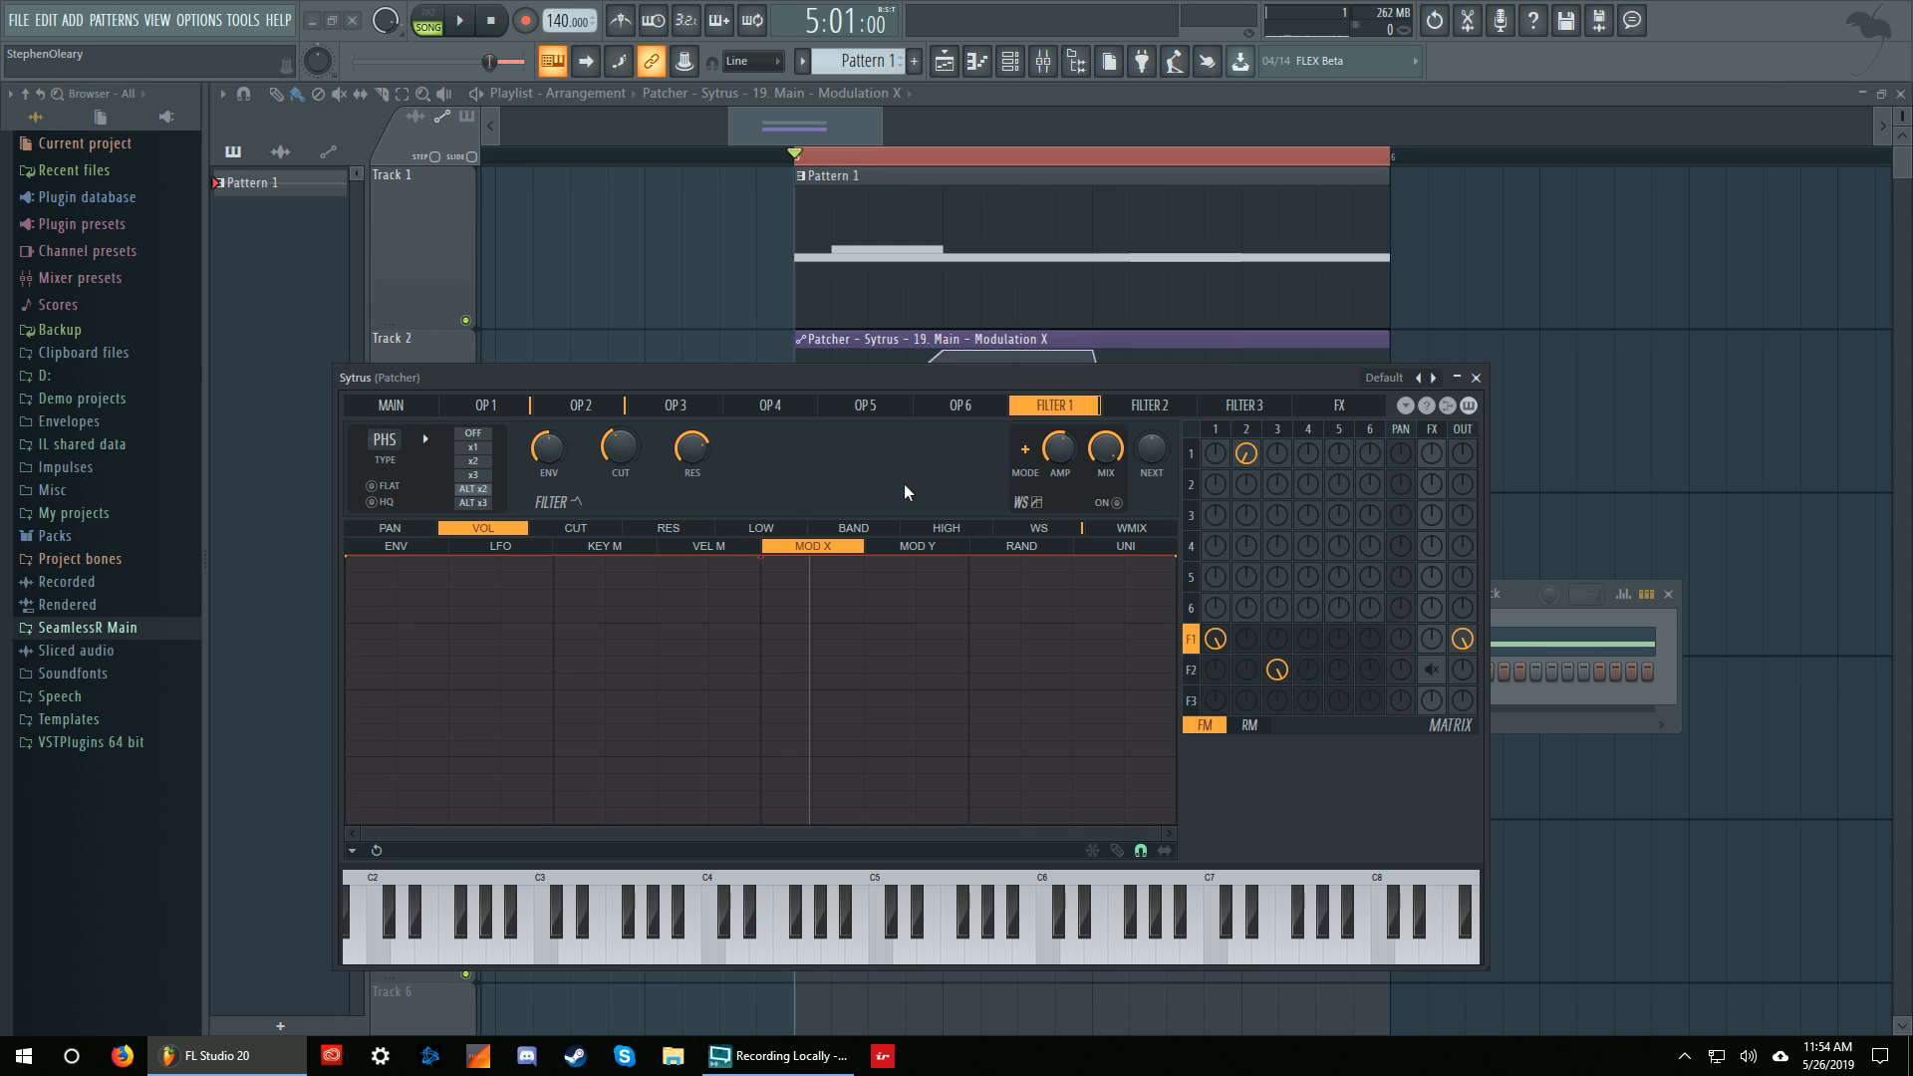
Turn on filter 1's waveshaper and raise the last point of its curve to the maximum, flattening the end.
{"action": "left_click", "coordinate": [1116, 502]}
{"action": "left_click", "coordinate": [1039, 528]}
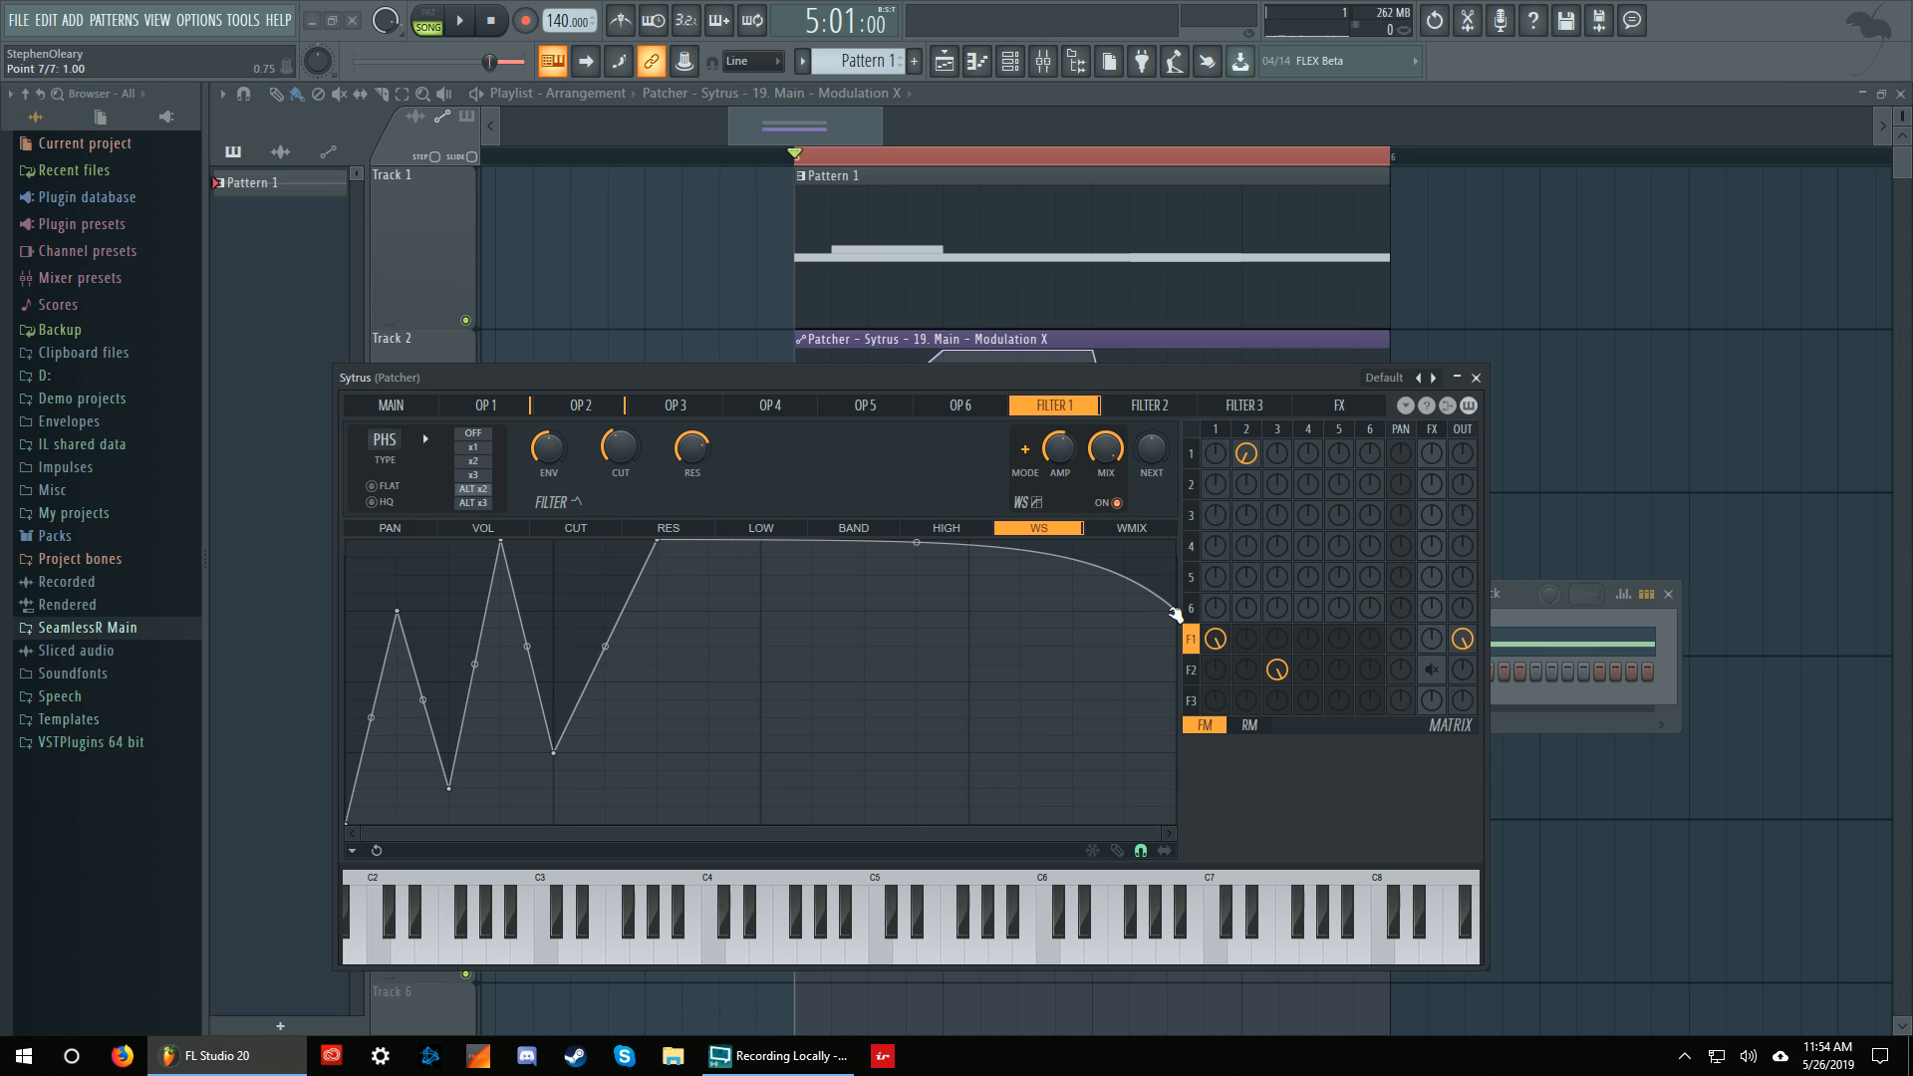
{"action": "left_click_drag", "start_coordinate": [1176, 610], "coordinate": [1176, 540]}
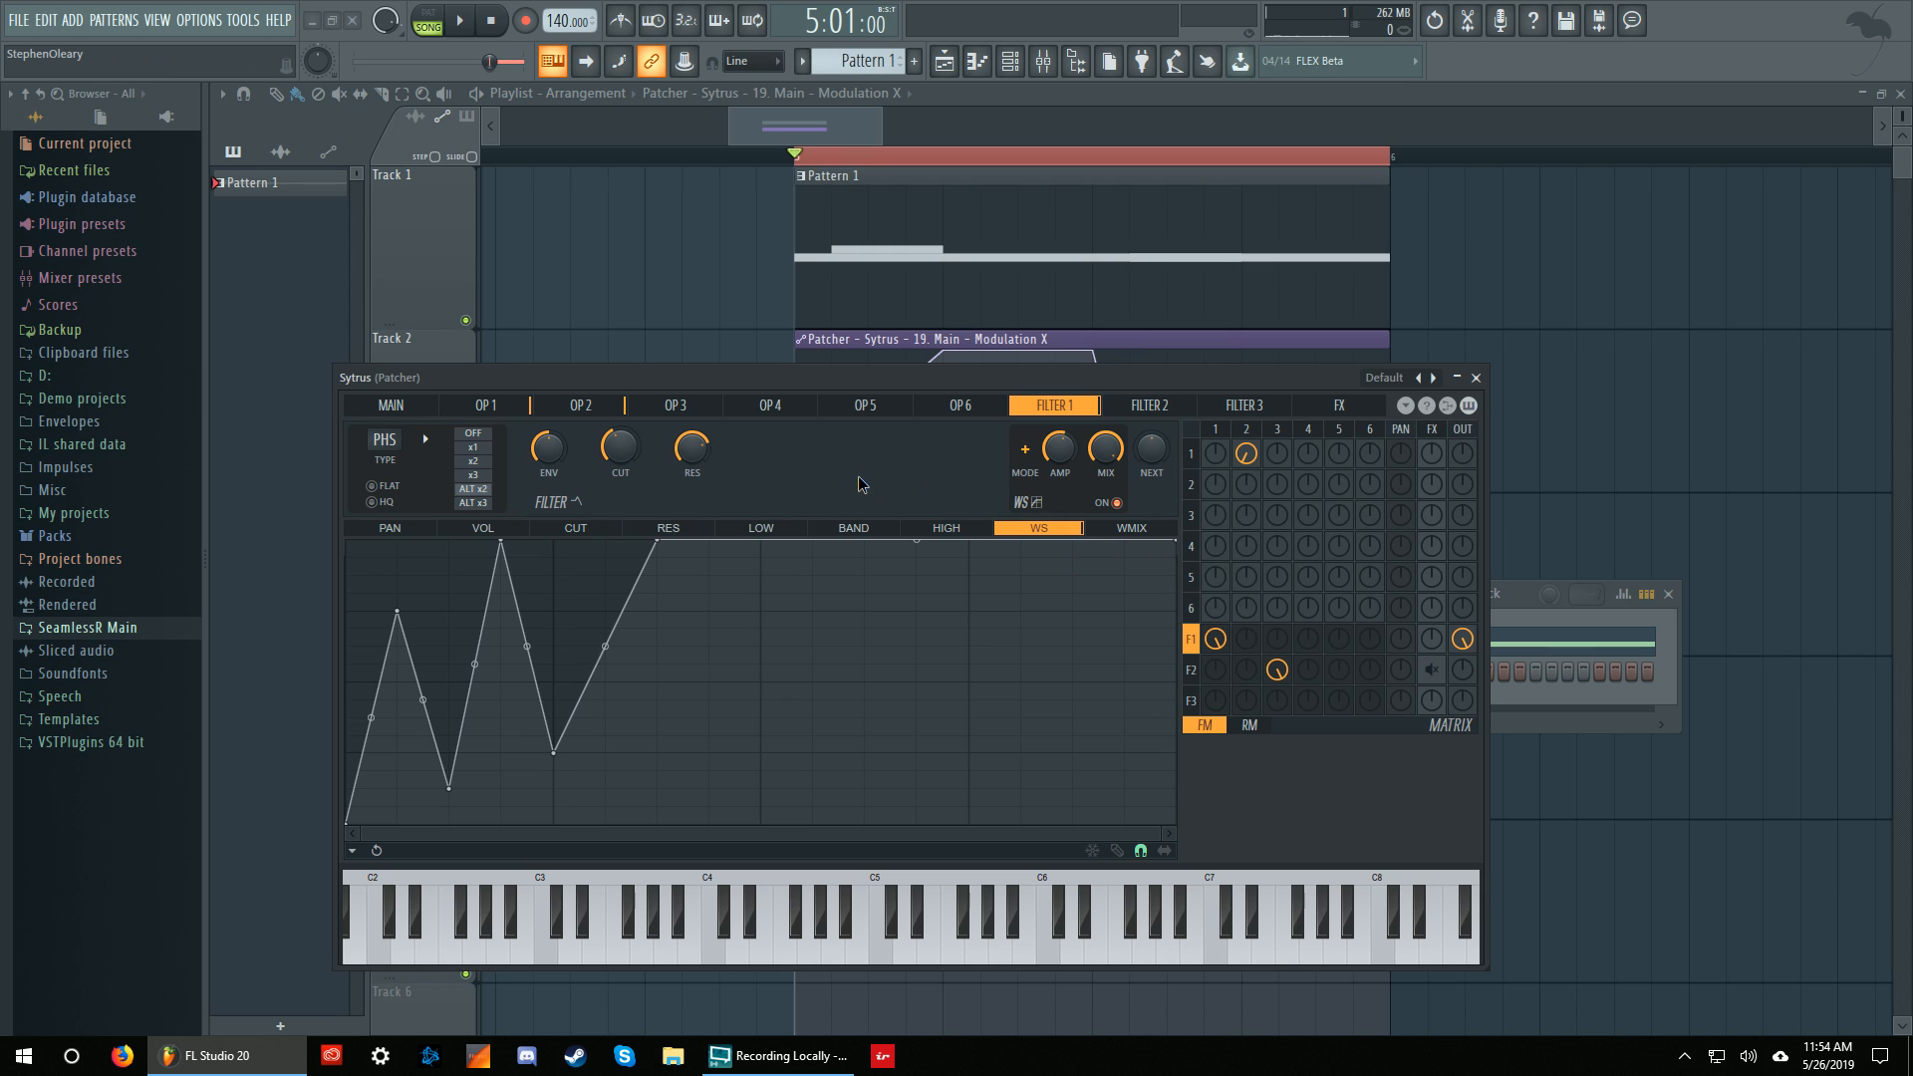
Switch filter 1 to x3 mode and adjust its cutoff to about 43% while auditioning the pattern.
{"action": "key", "text": "space"}
{"action": "left_click_drag", "start_coordinate": [619, 454], "coordinate": [620, 478]}
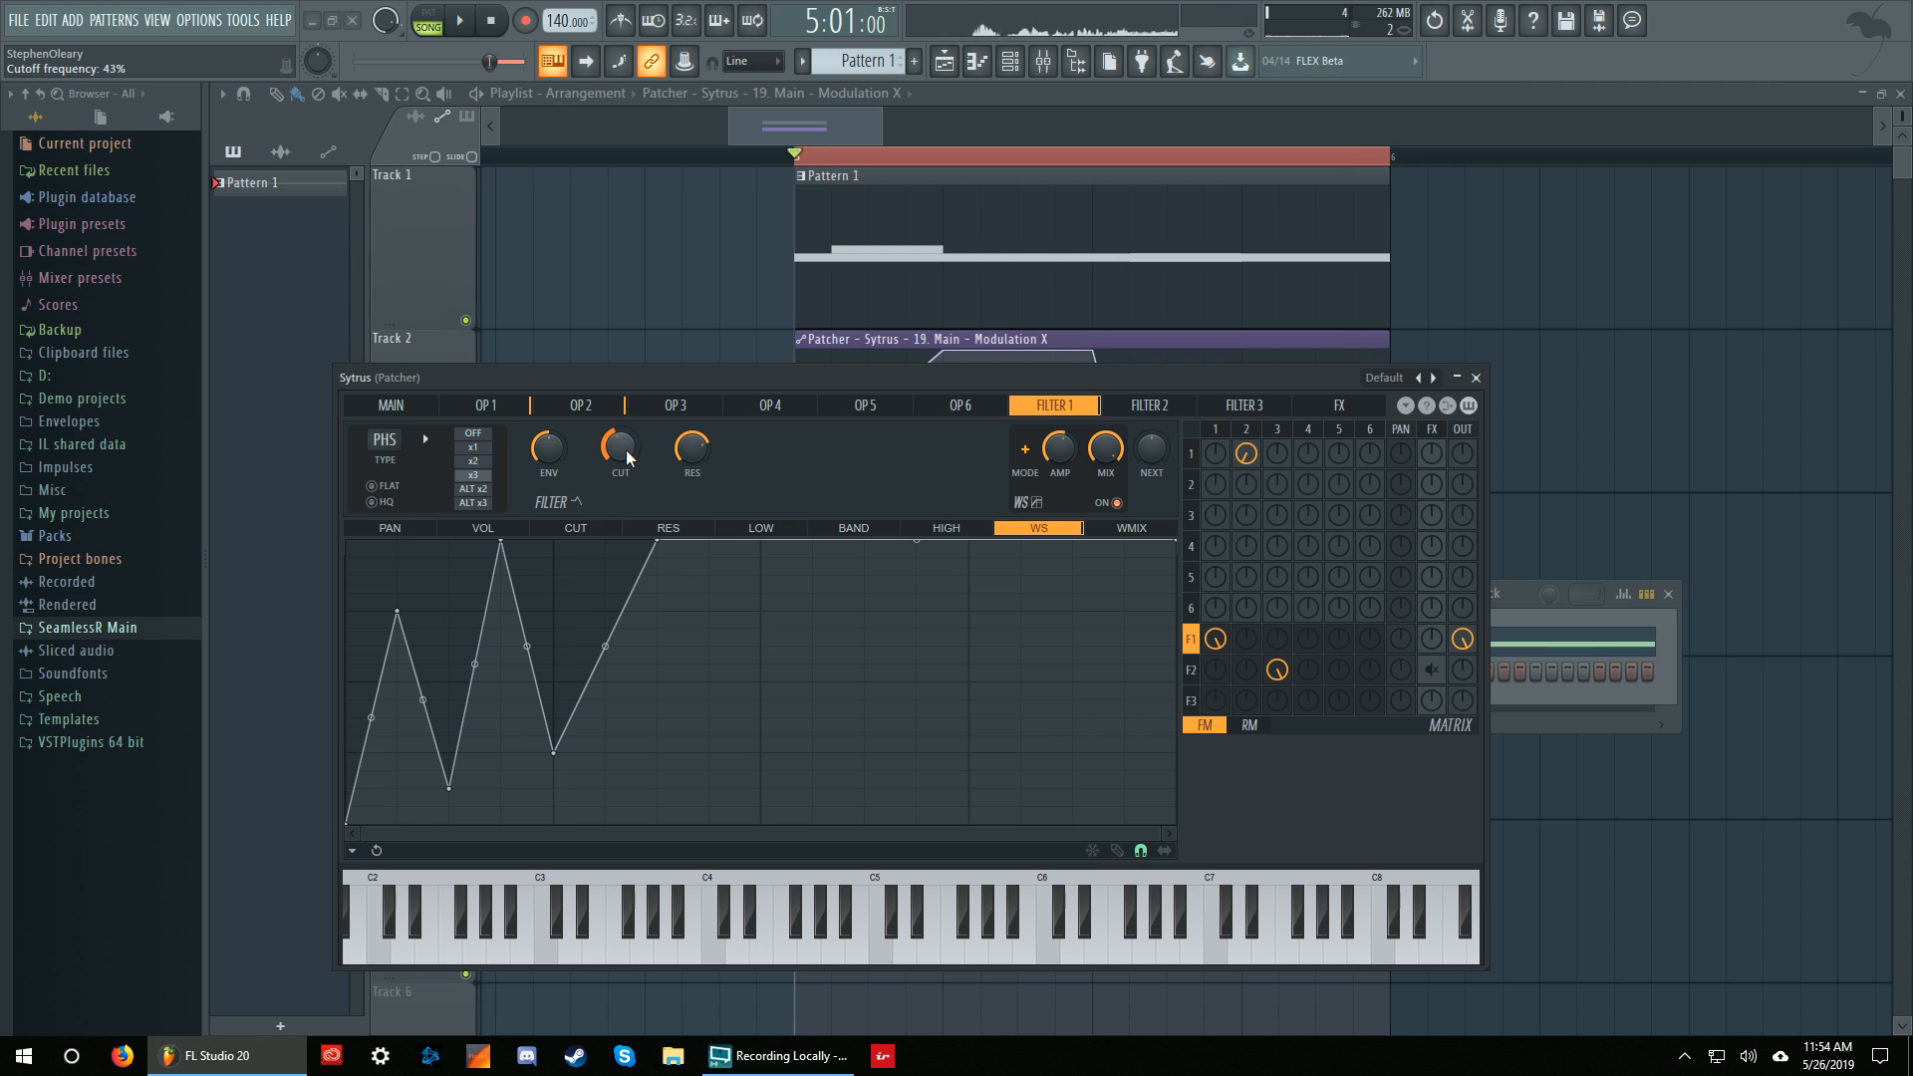
{"action": "key", "text": "space"}
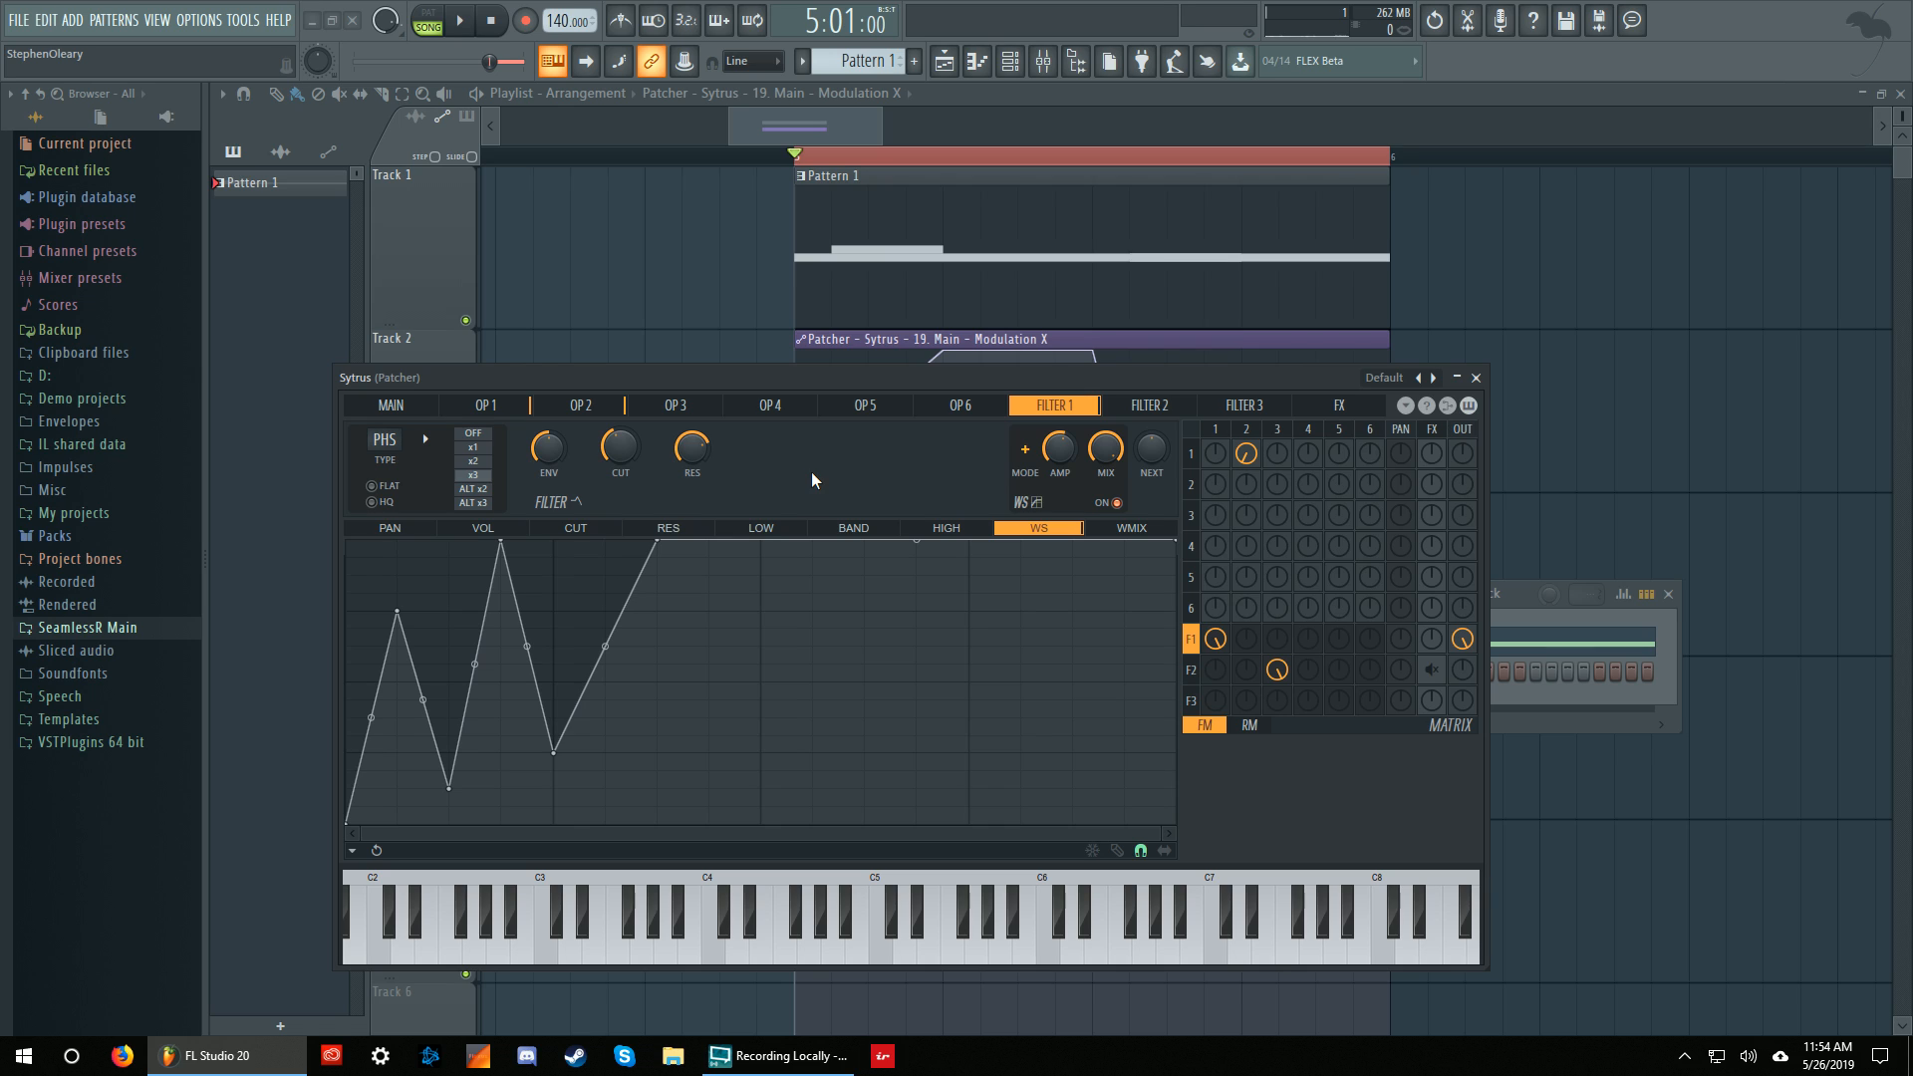
Review the Mod X volume curves of operator 1, filter 1 and operator 2.
{"action": "left_click", "coordinate": [1216, 429]}
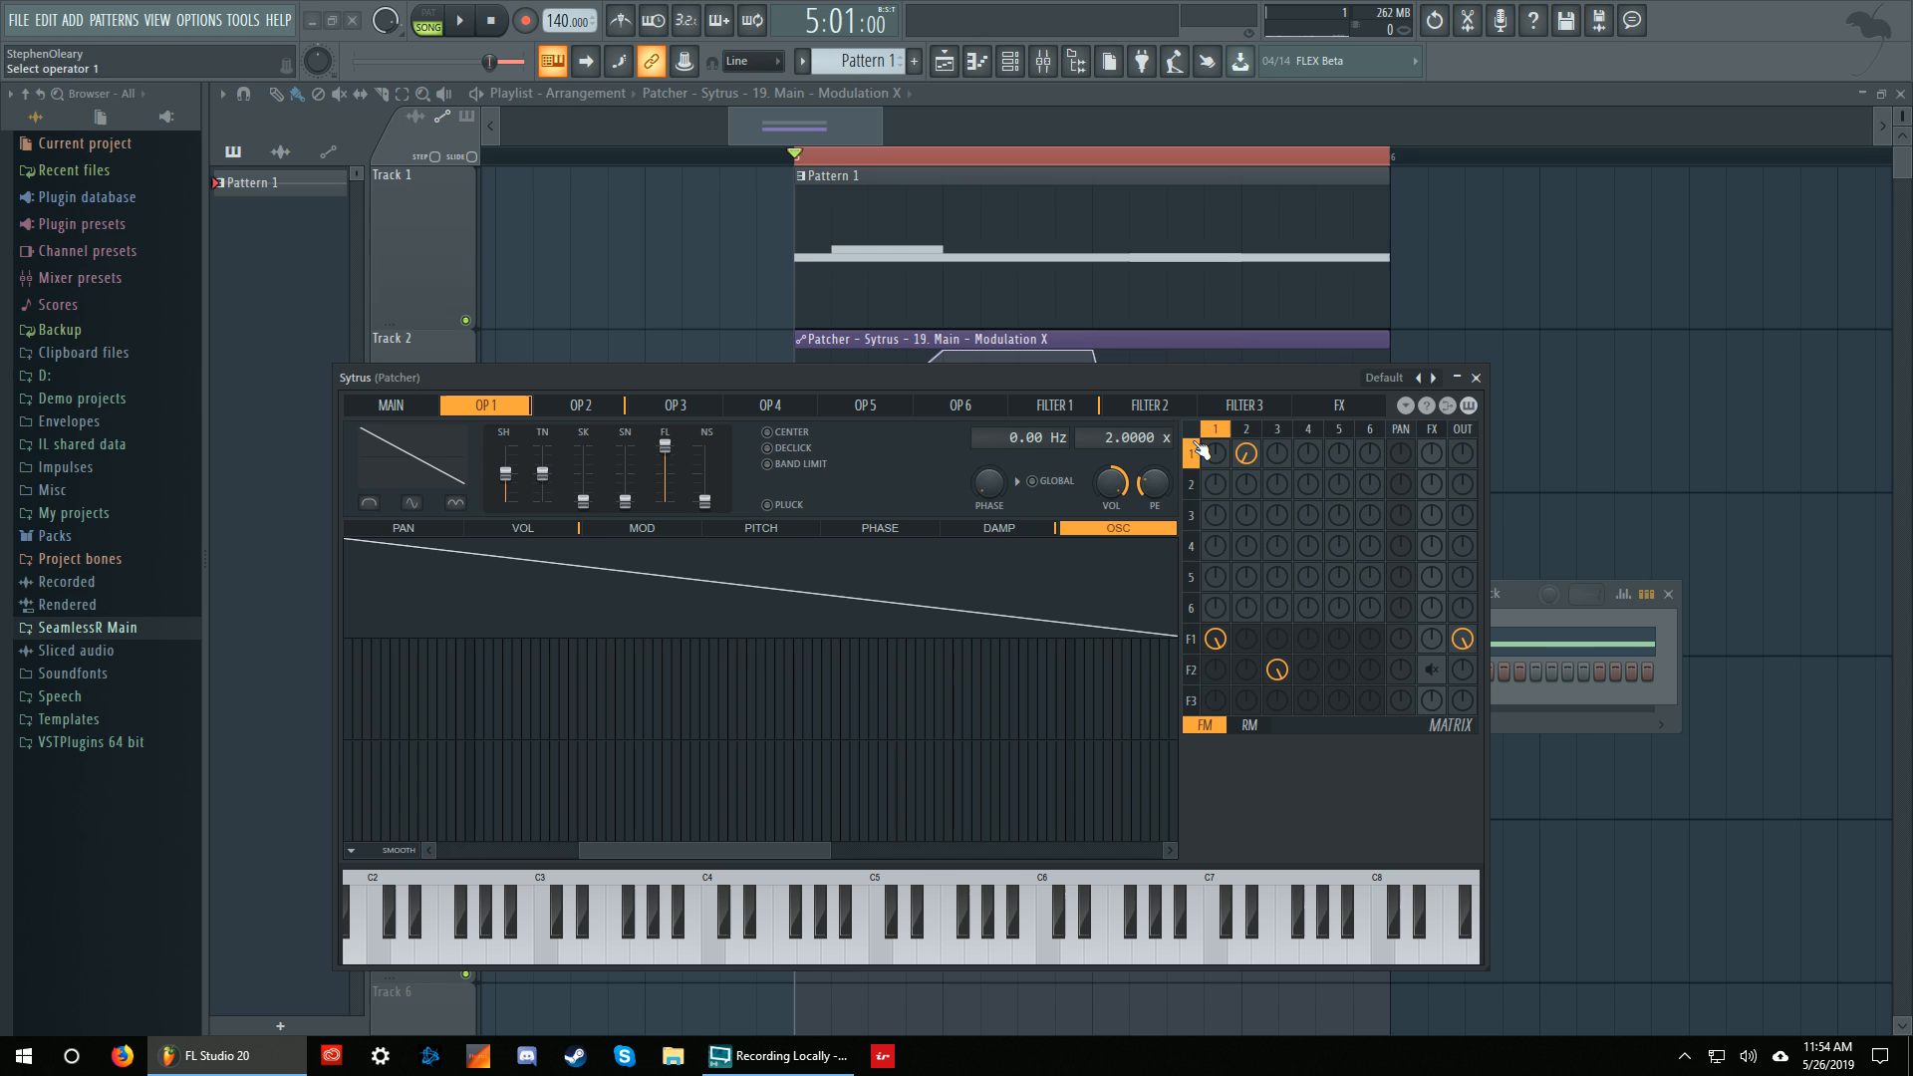
{"action": "left_click", "coordinate": [538, 531]}
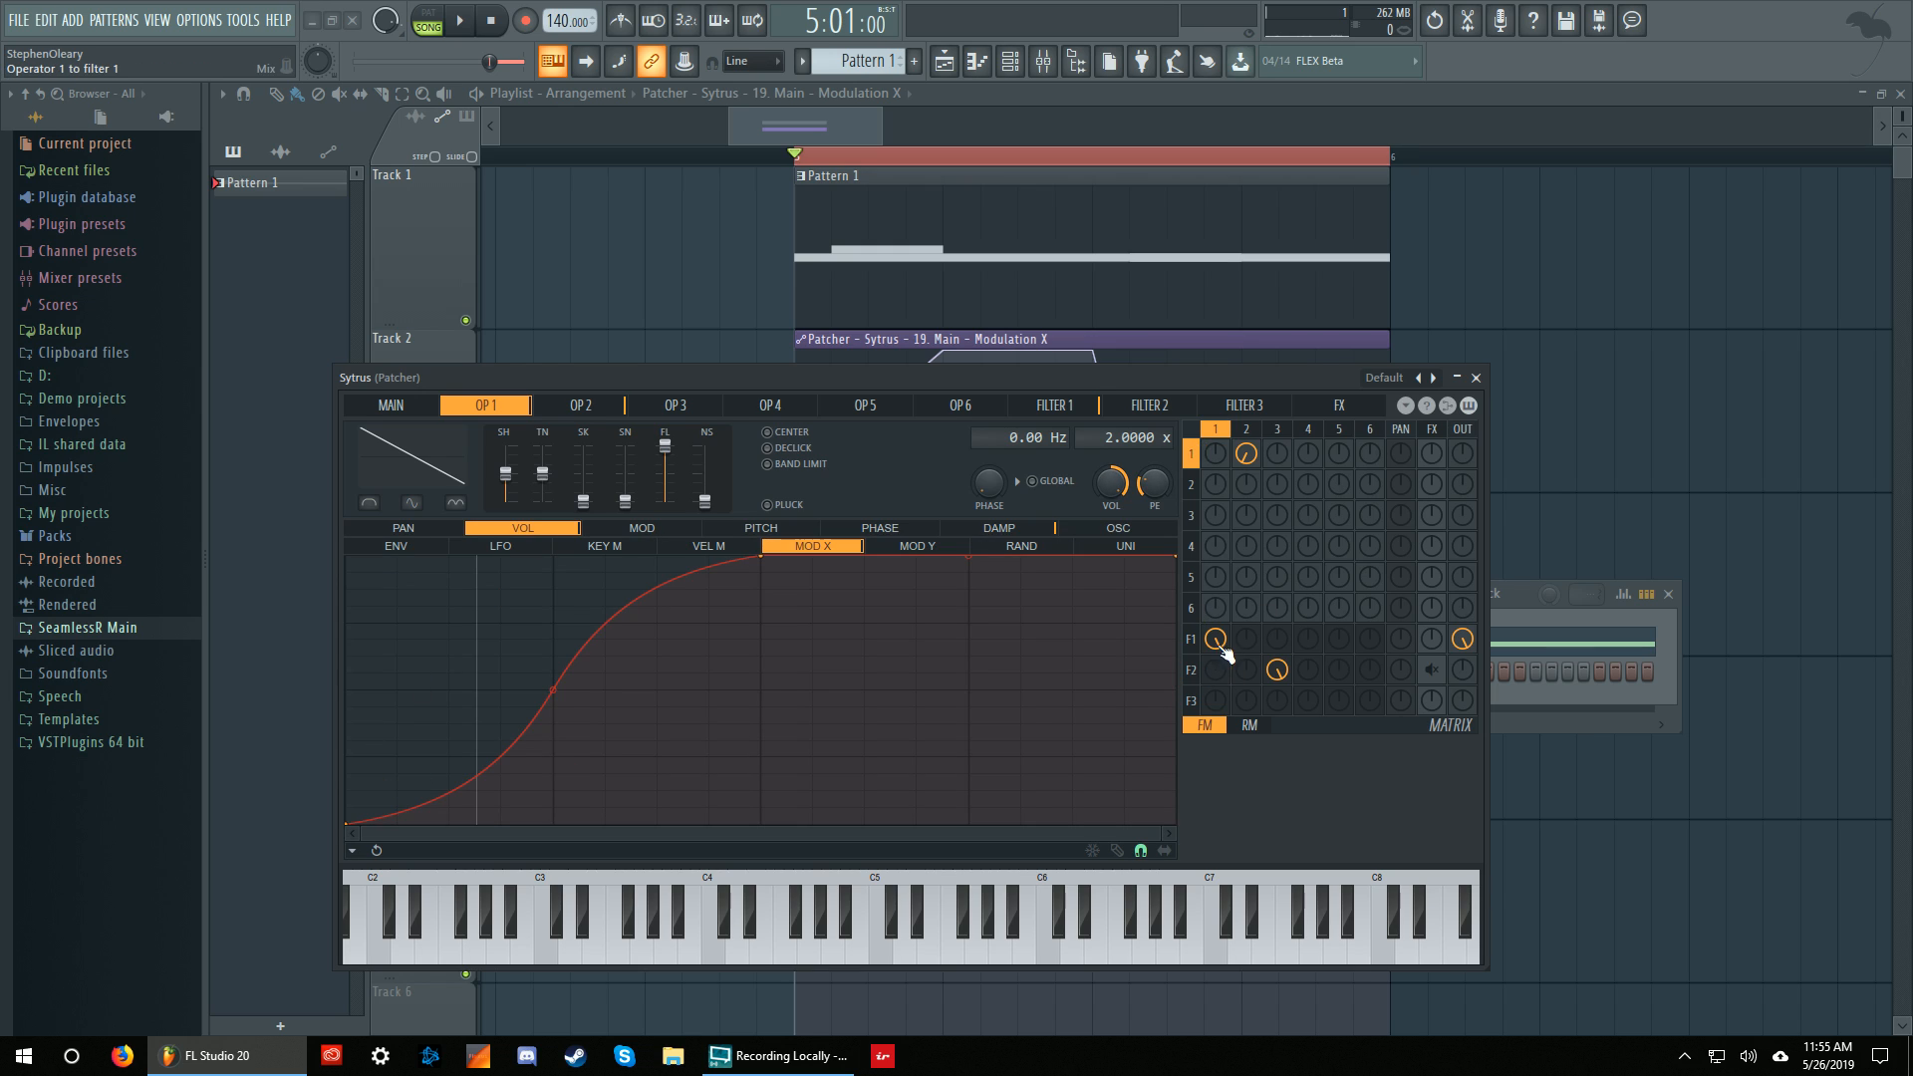
{"action": "left_click", "coordinate": [1191, 639]}
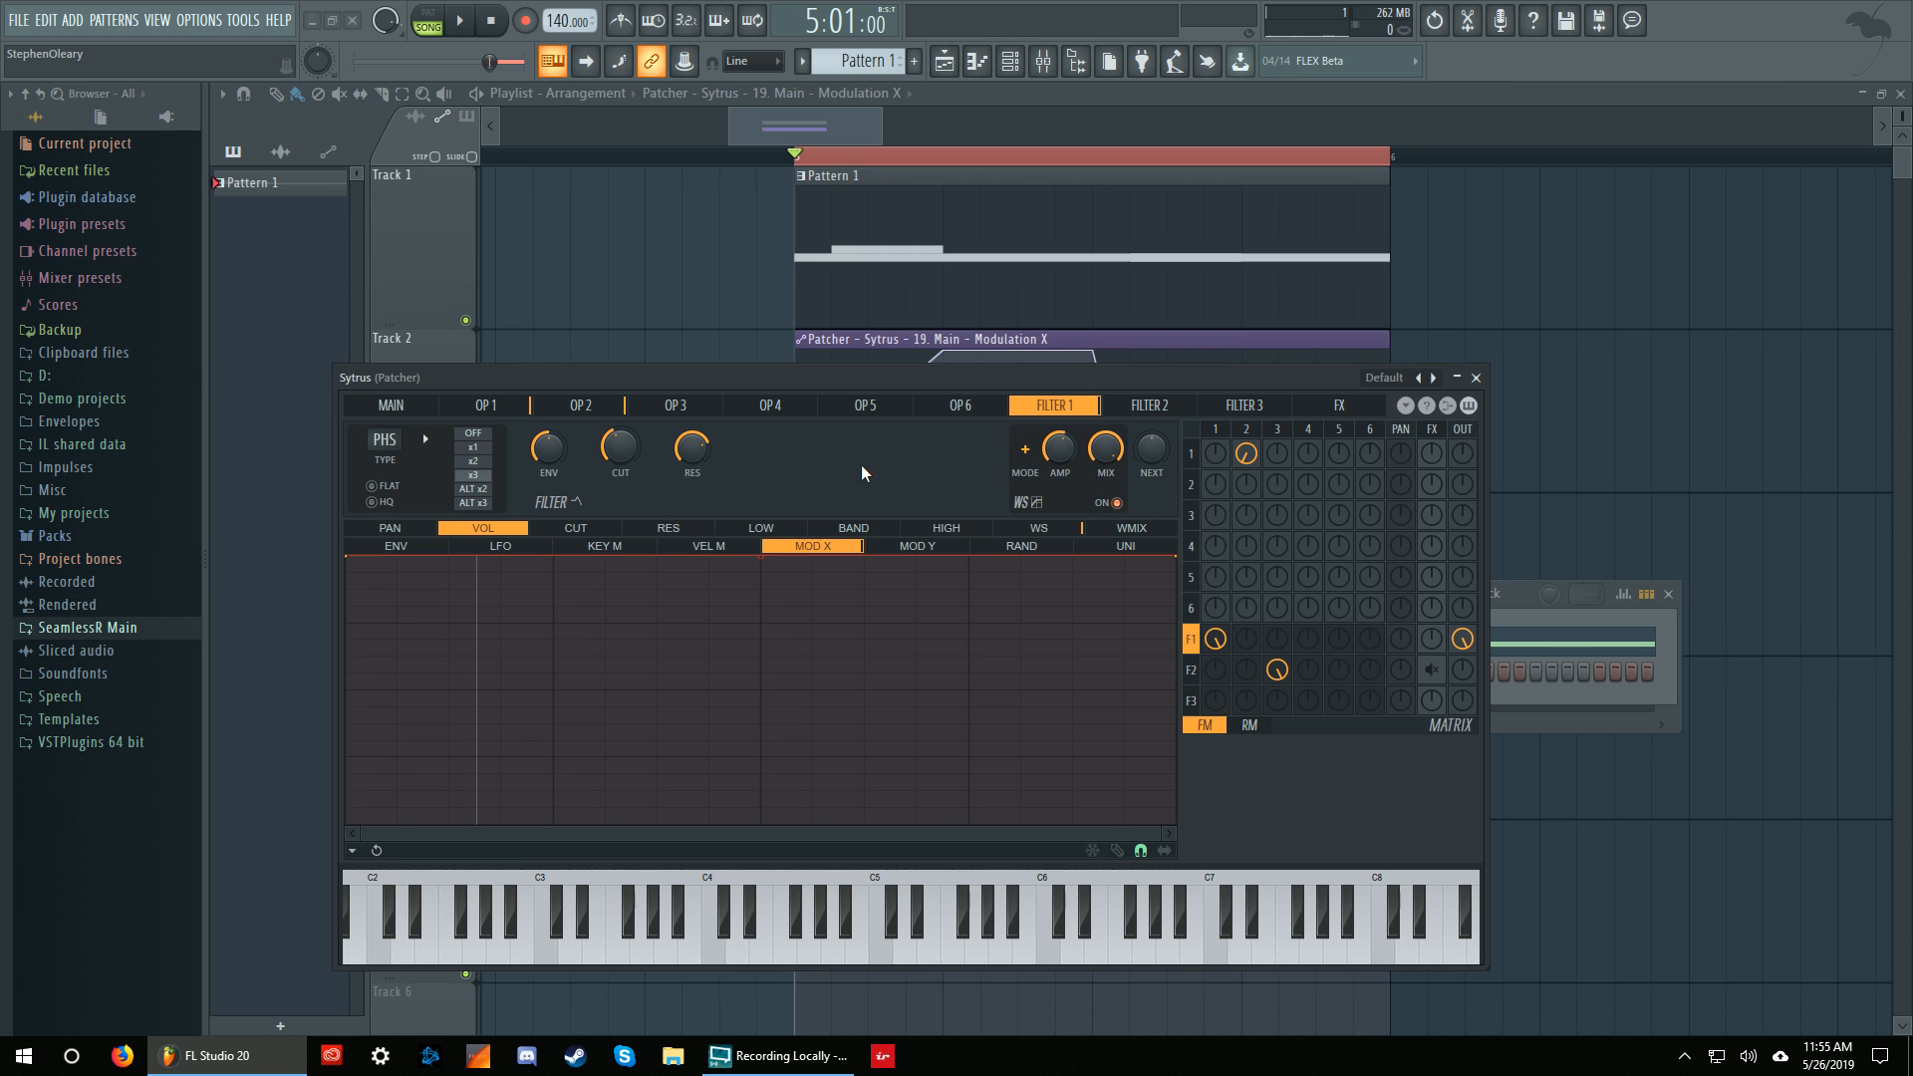
{"action": "left_click", "coordinate": [1245, 430]}
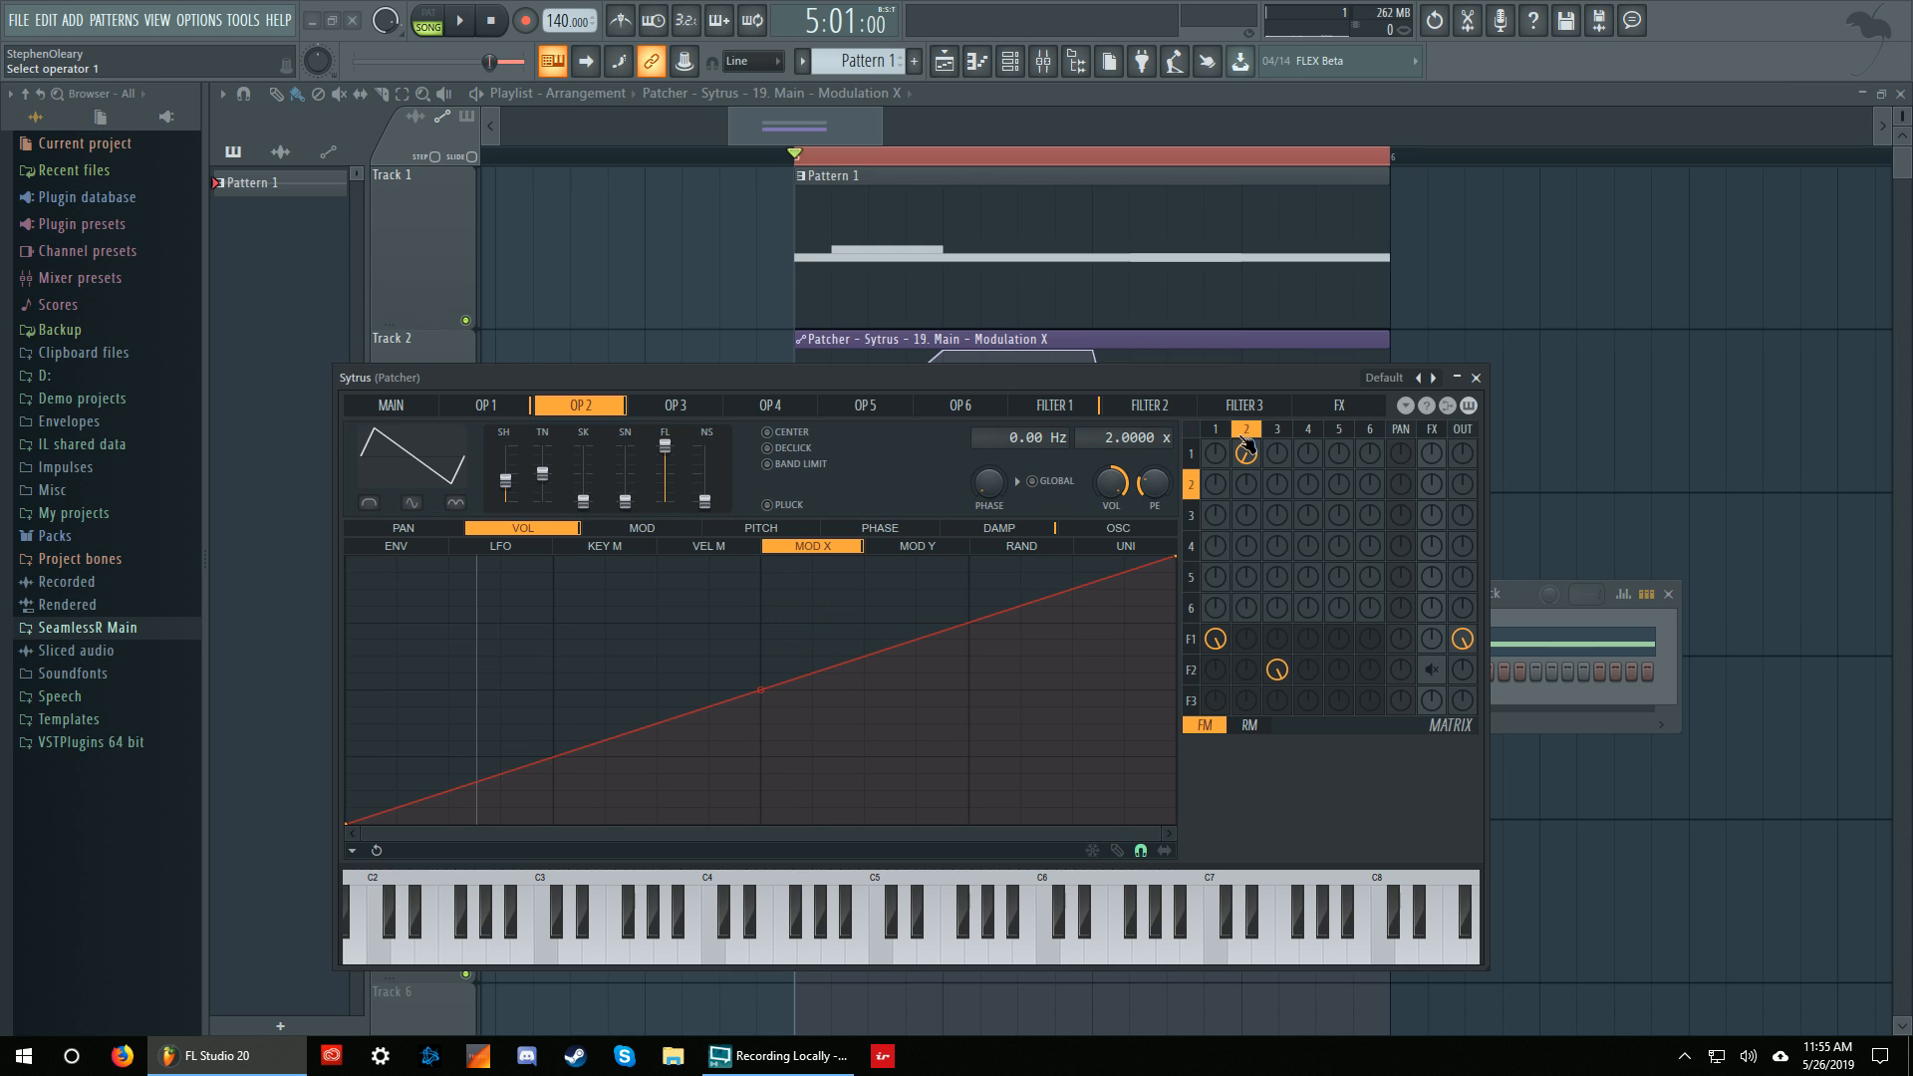
Review the operator 1 to 2 routing, filter 1 and the main modulation settings in Sytrus.
{"action": "left_click", "coordinate": [1245, 449]}
{"action": "left_click", "coordinate": [1196, 643]}
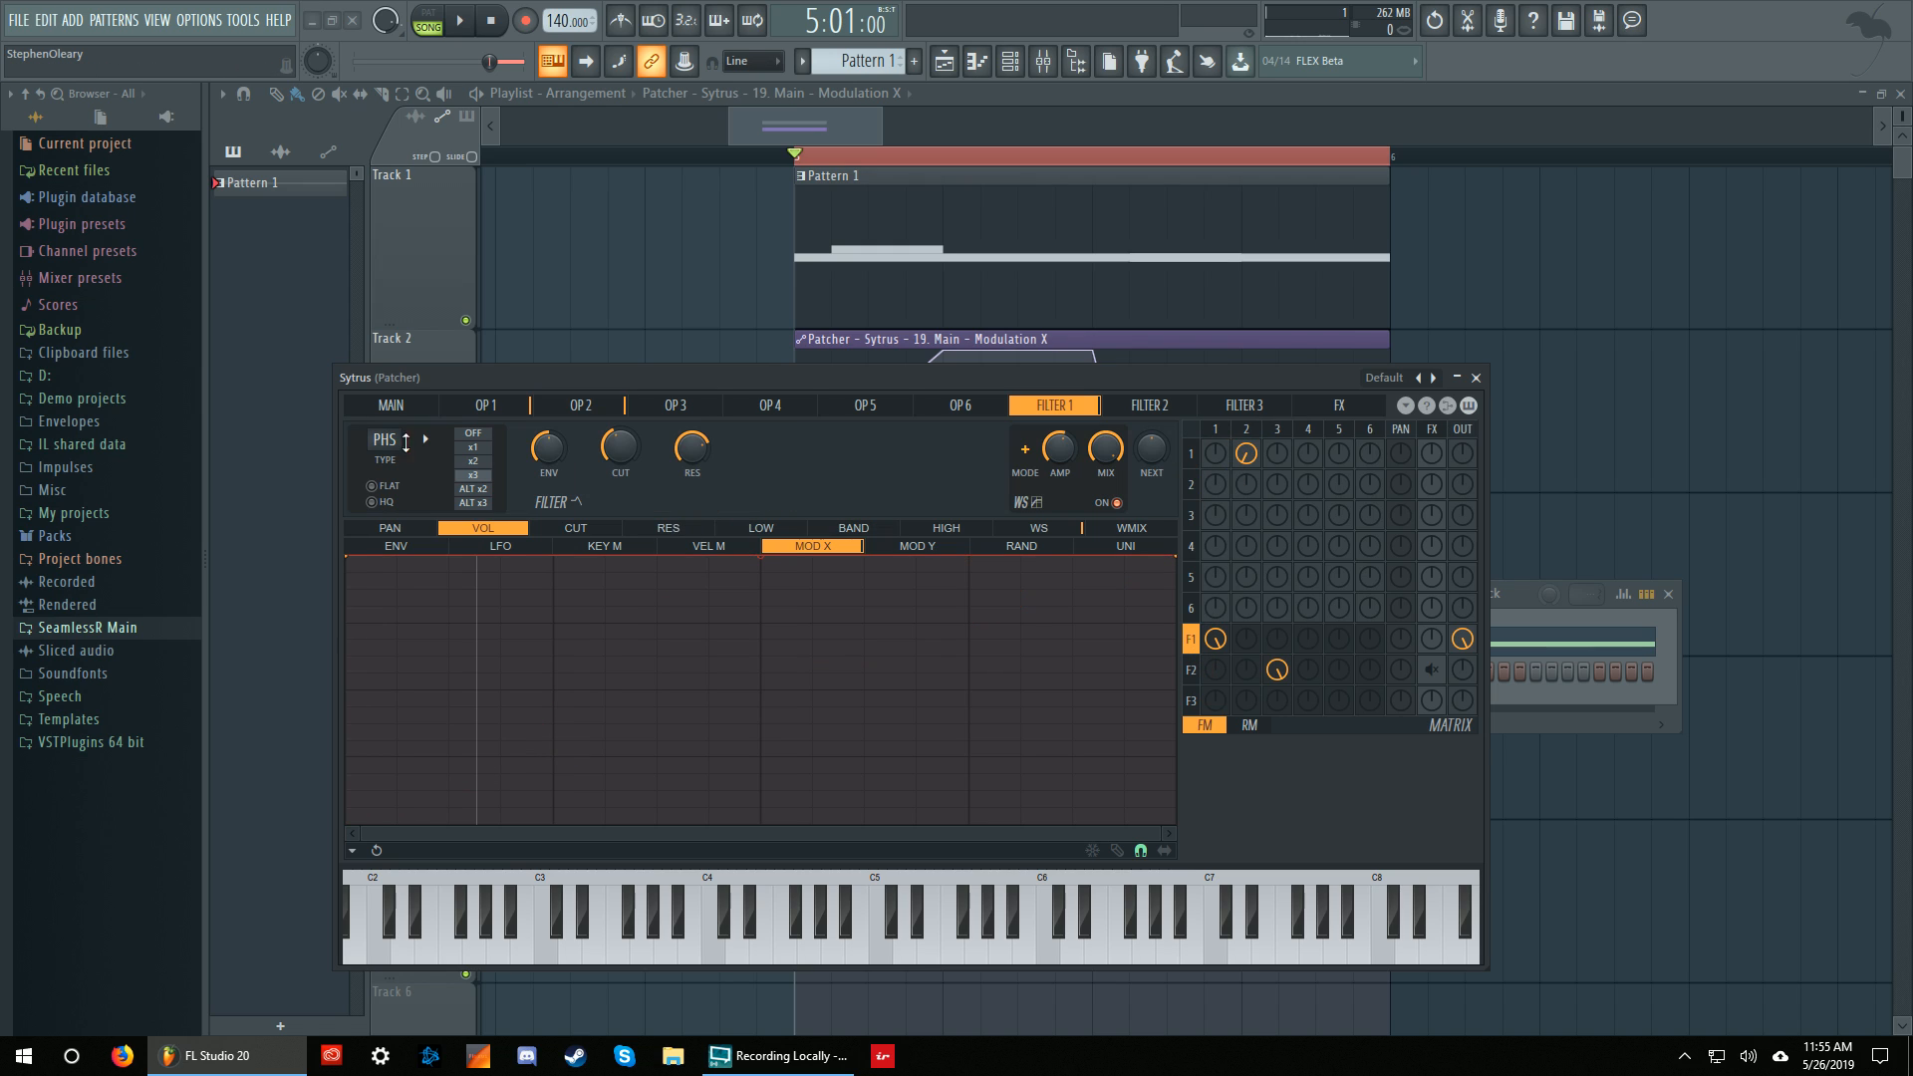
{"action": "left_click", "coordinate": [384, 409]}
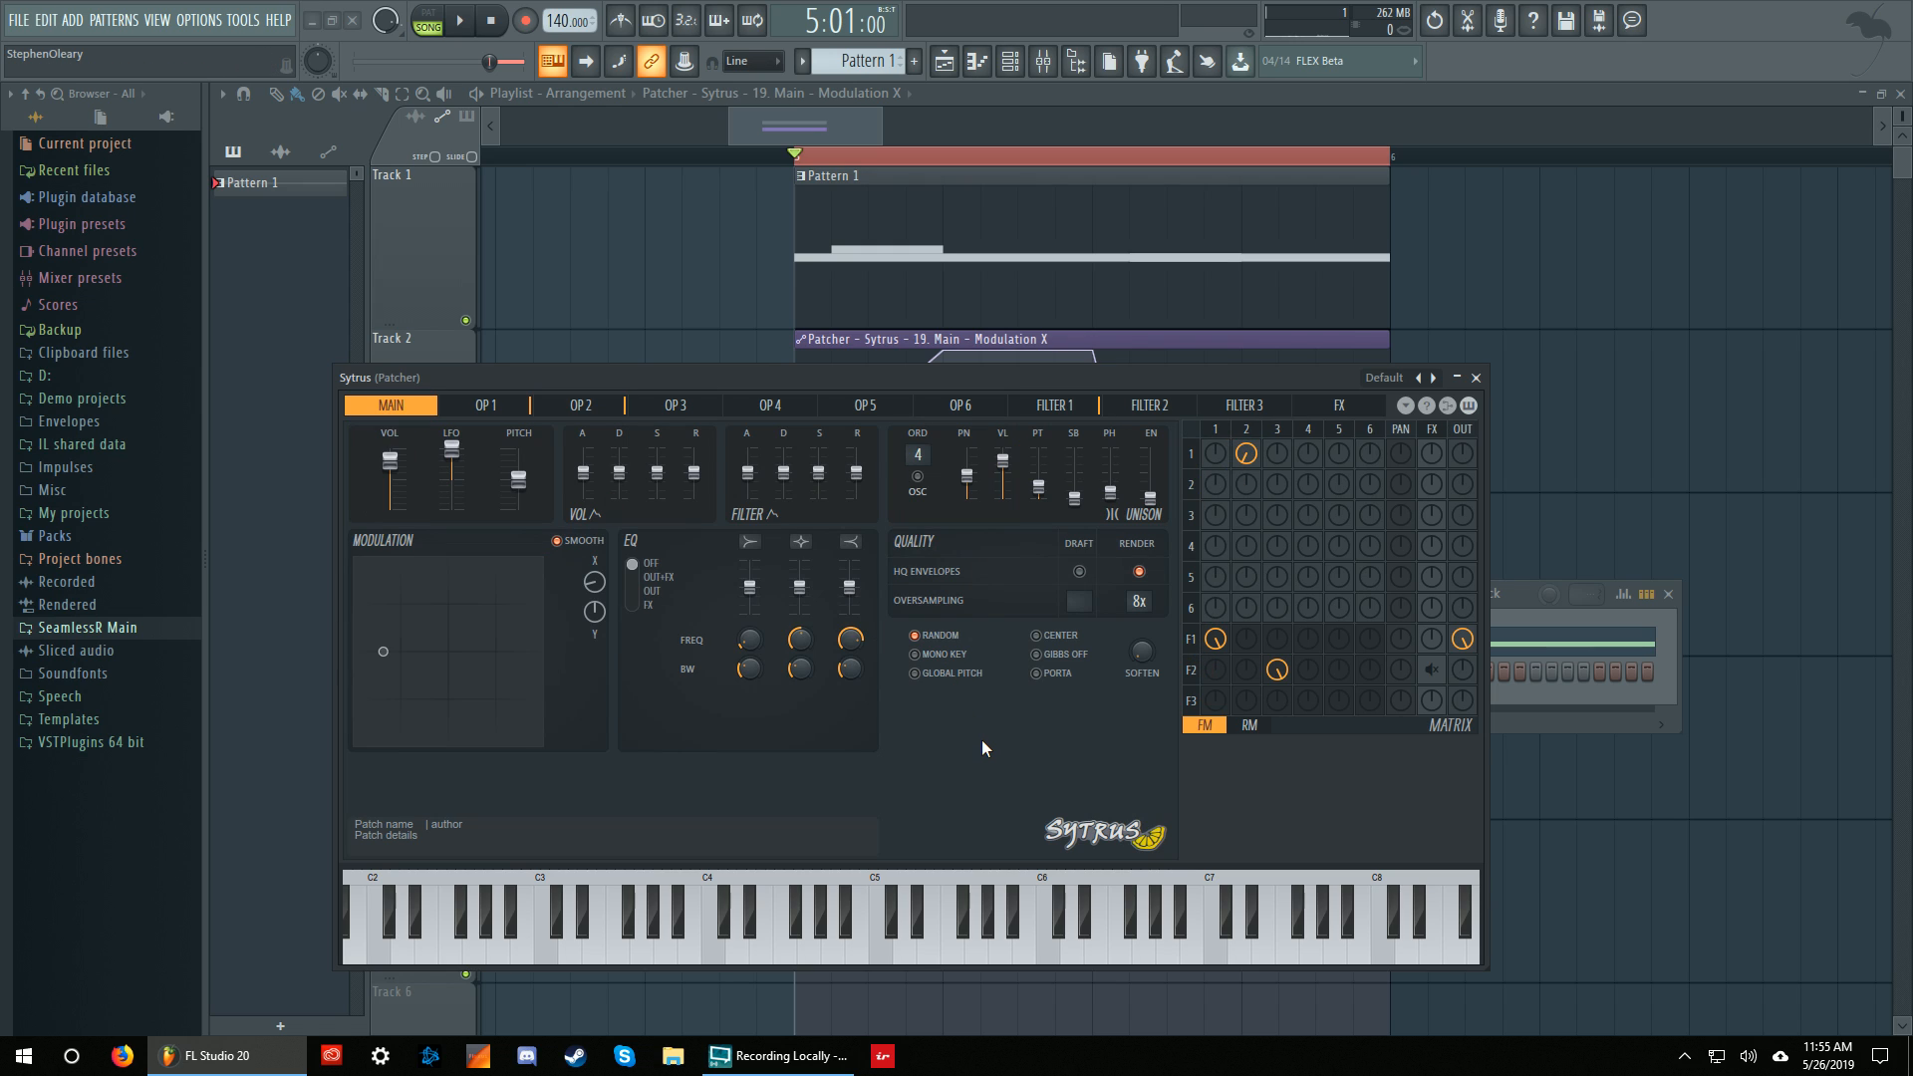
{"action": "left_click", "coordinate": [1191, 638]}
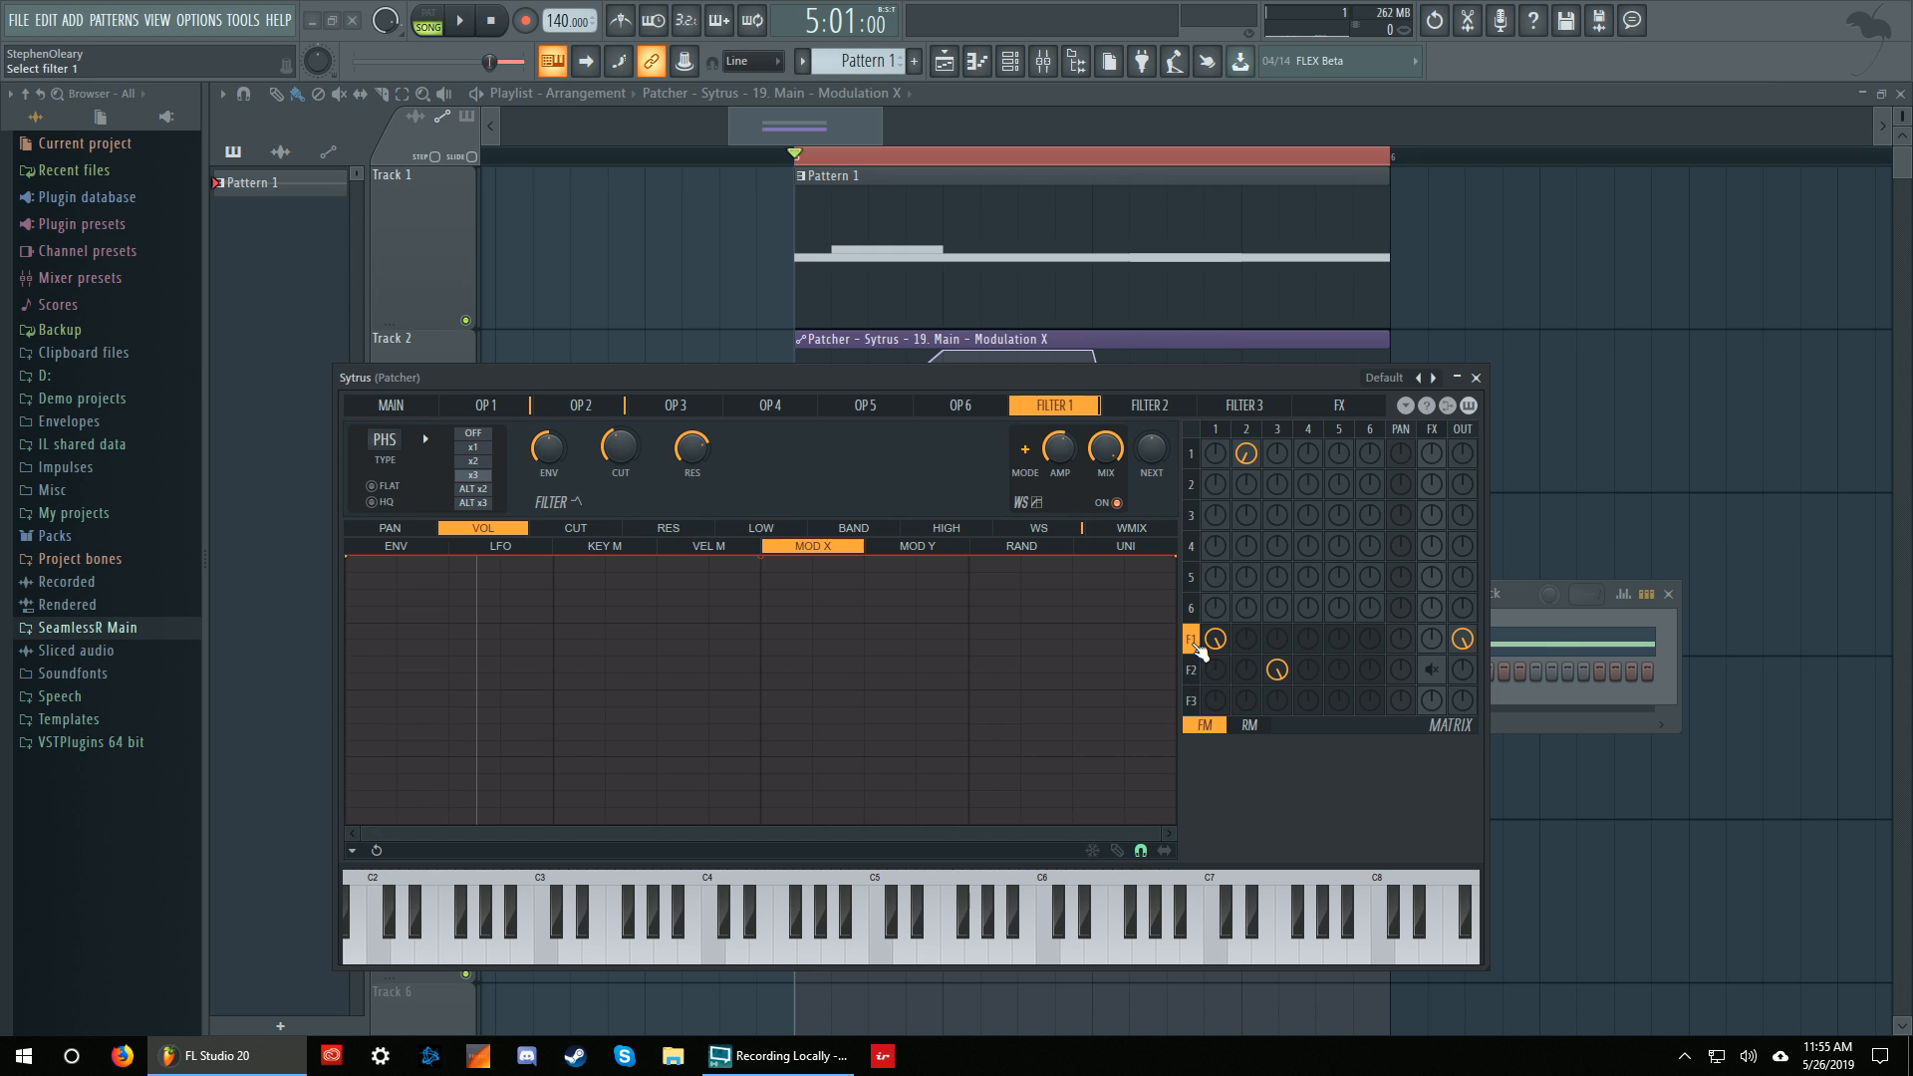
Unmute filter 2's FX send in the matrix, check the FX send number 1 and audition the pattern.
{"action": "left_click", "coordinate": [1191, 670]}
{"action": "left_click", "coordinate": [1431, 670]}
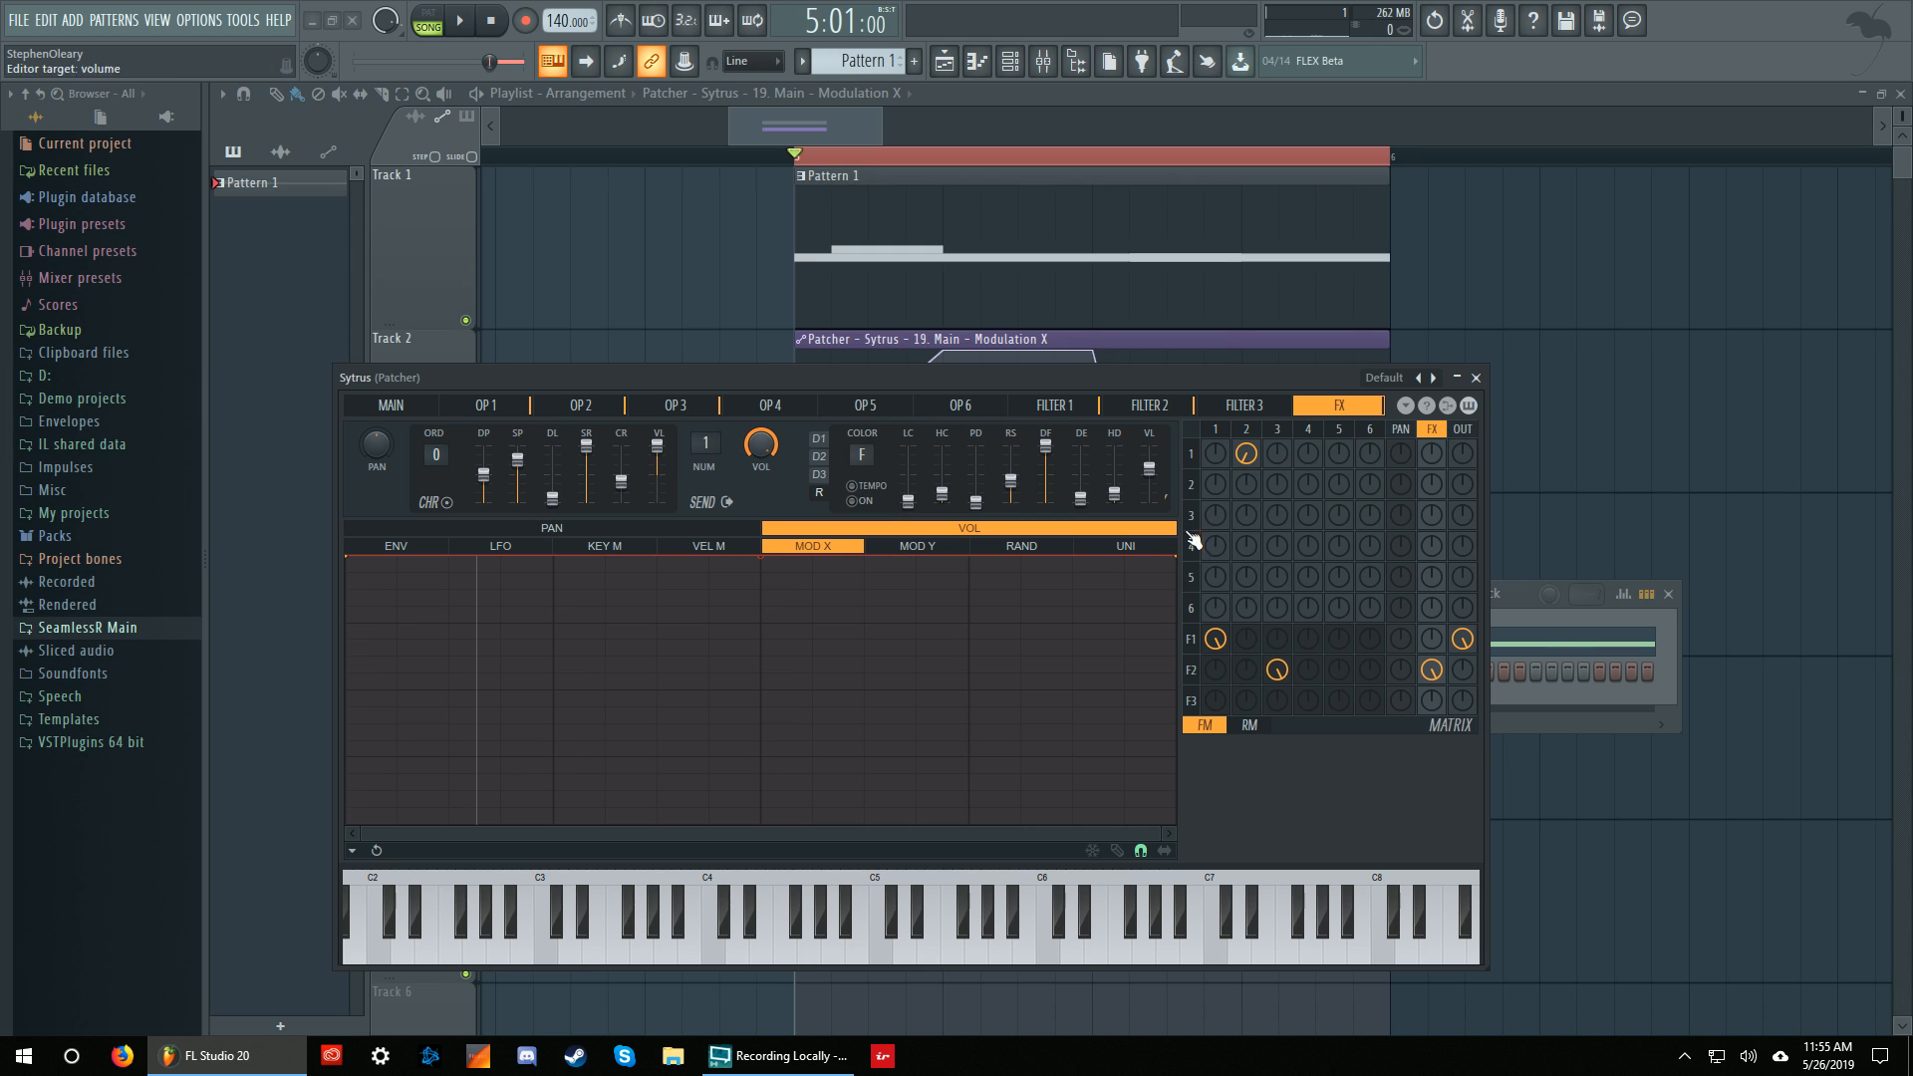
{"action": "left_click", "coordinate": [705, 445]}
{"action": "left_click", "coordinate": [701, 440]}
{"action": "key", "text": "space"}
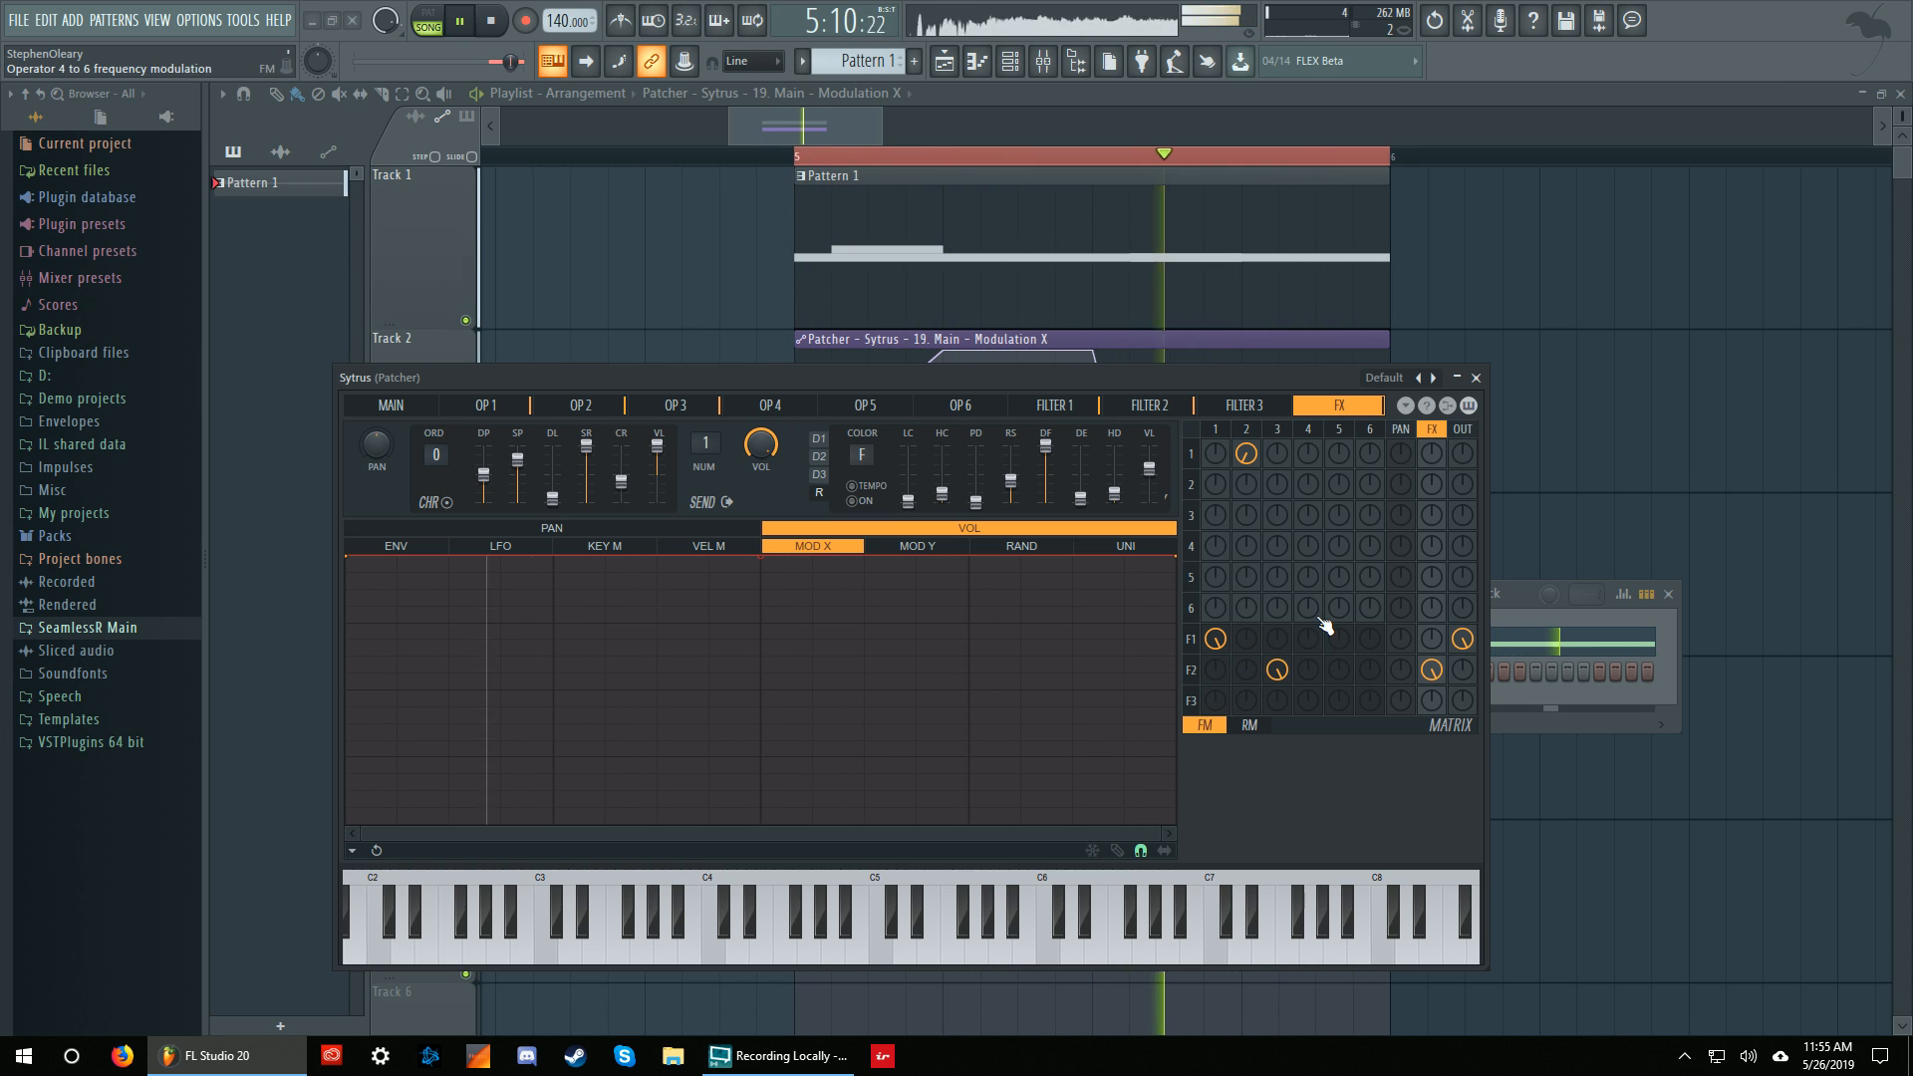
{"action": "key", "text": "space"}
Close Sytrus, audition the pattern with the direct send to the output turned down in Patcher, and reopen Sytrus.
{"action": "left_click", "coordinate": [1476, 377]}
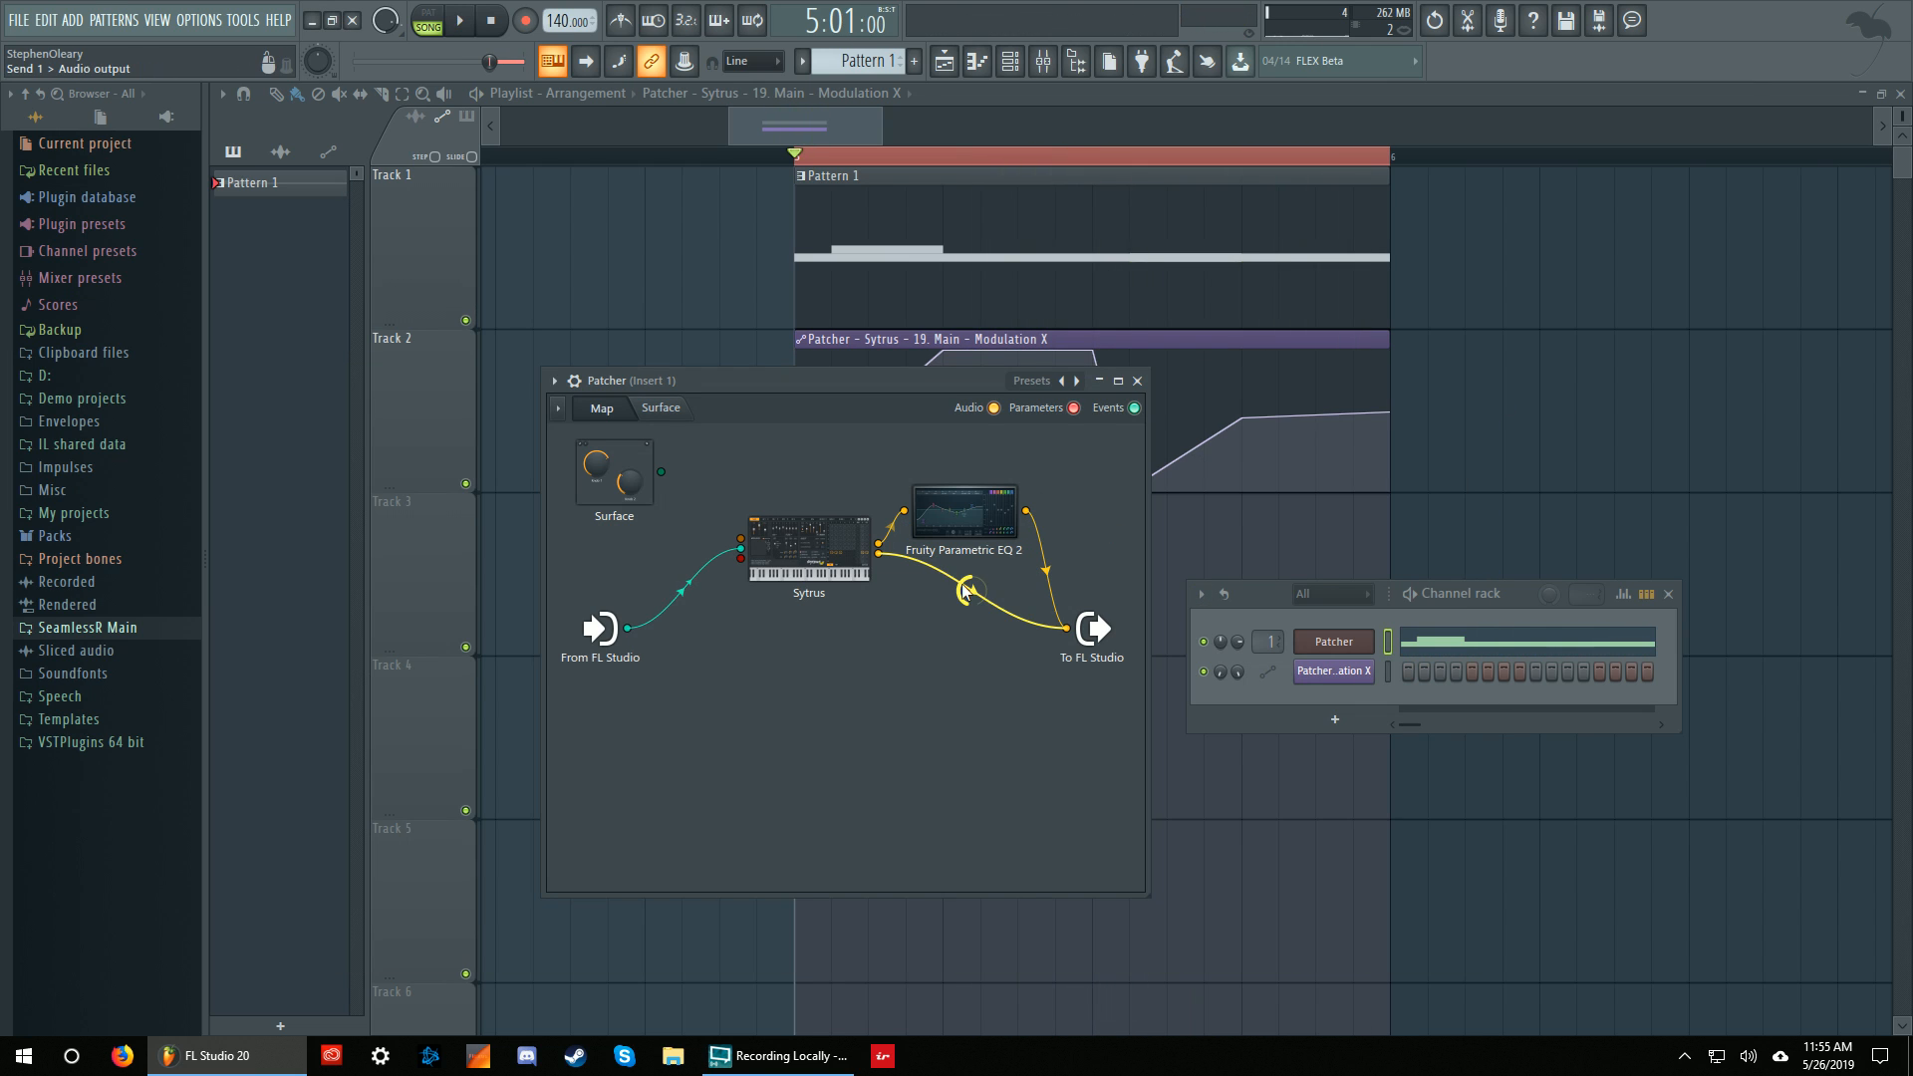
{"action": "left_click", "coordinate": [1005, 533]}
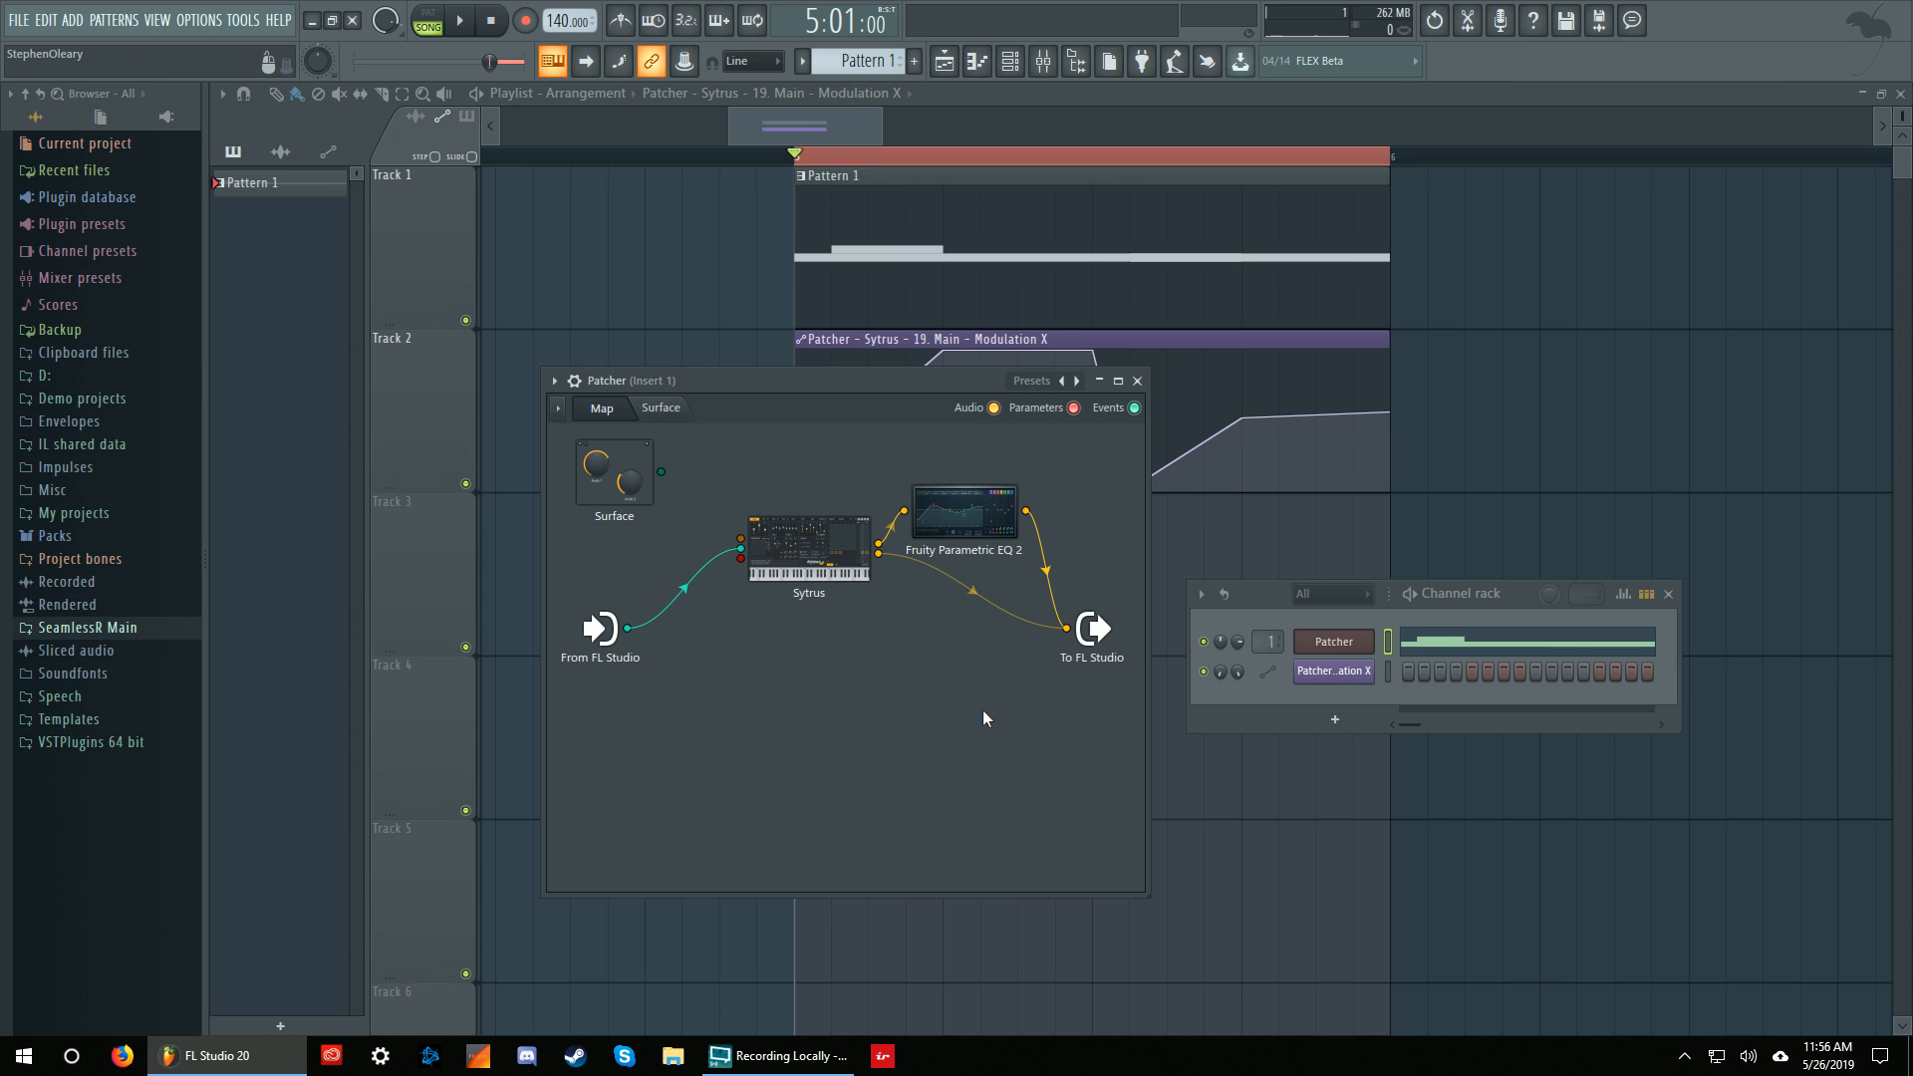
{"action": "key", "text": "space"}
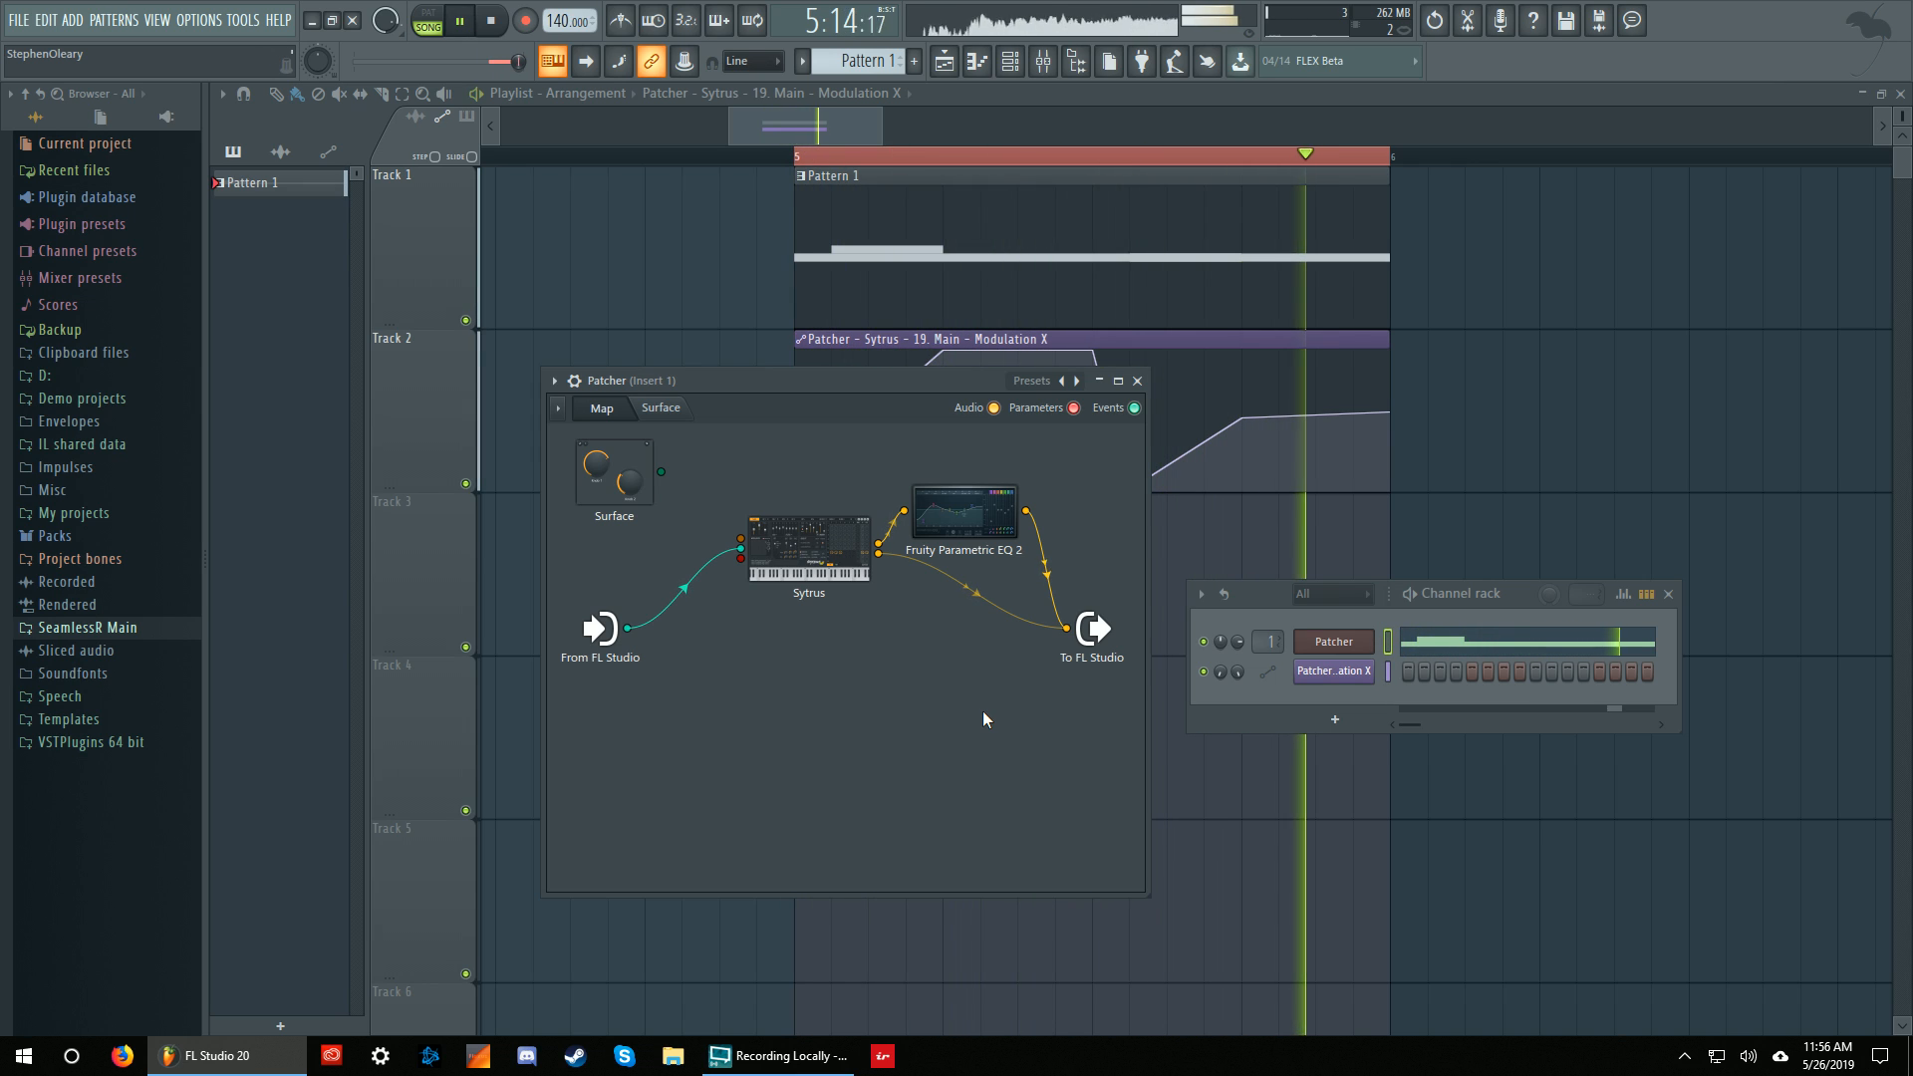
{"action": "key", "text": "space"}
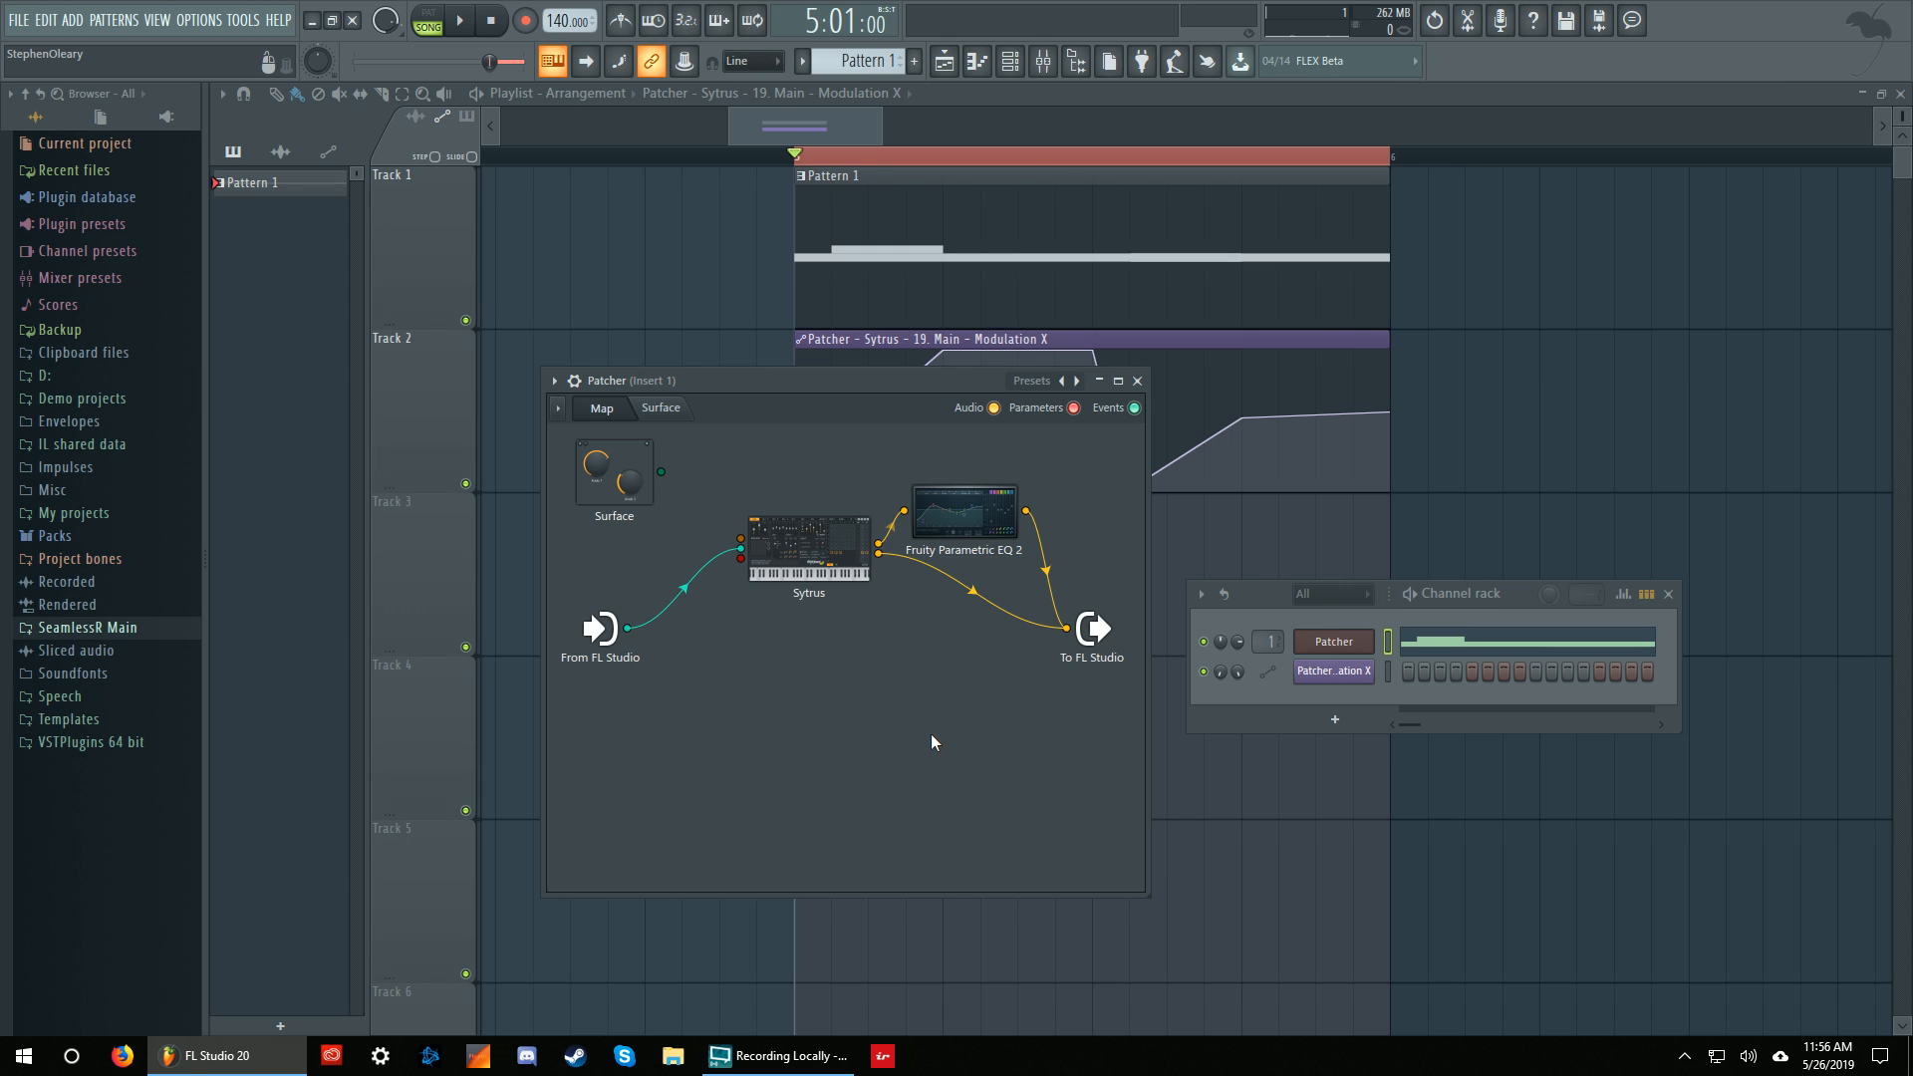
{"action": "double_click", "coordinate": [842, 550]}
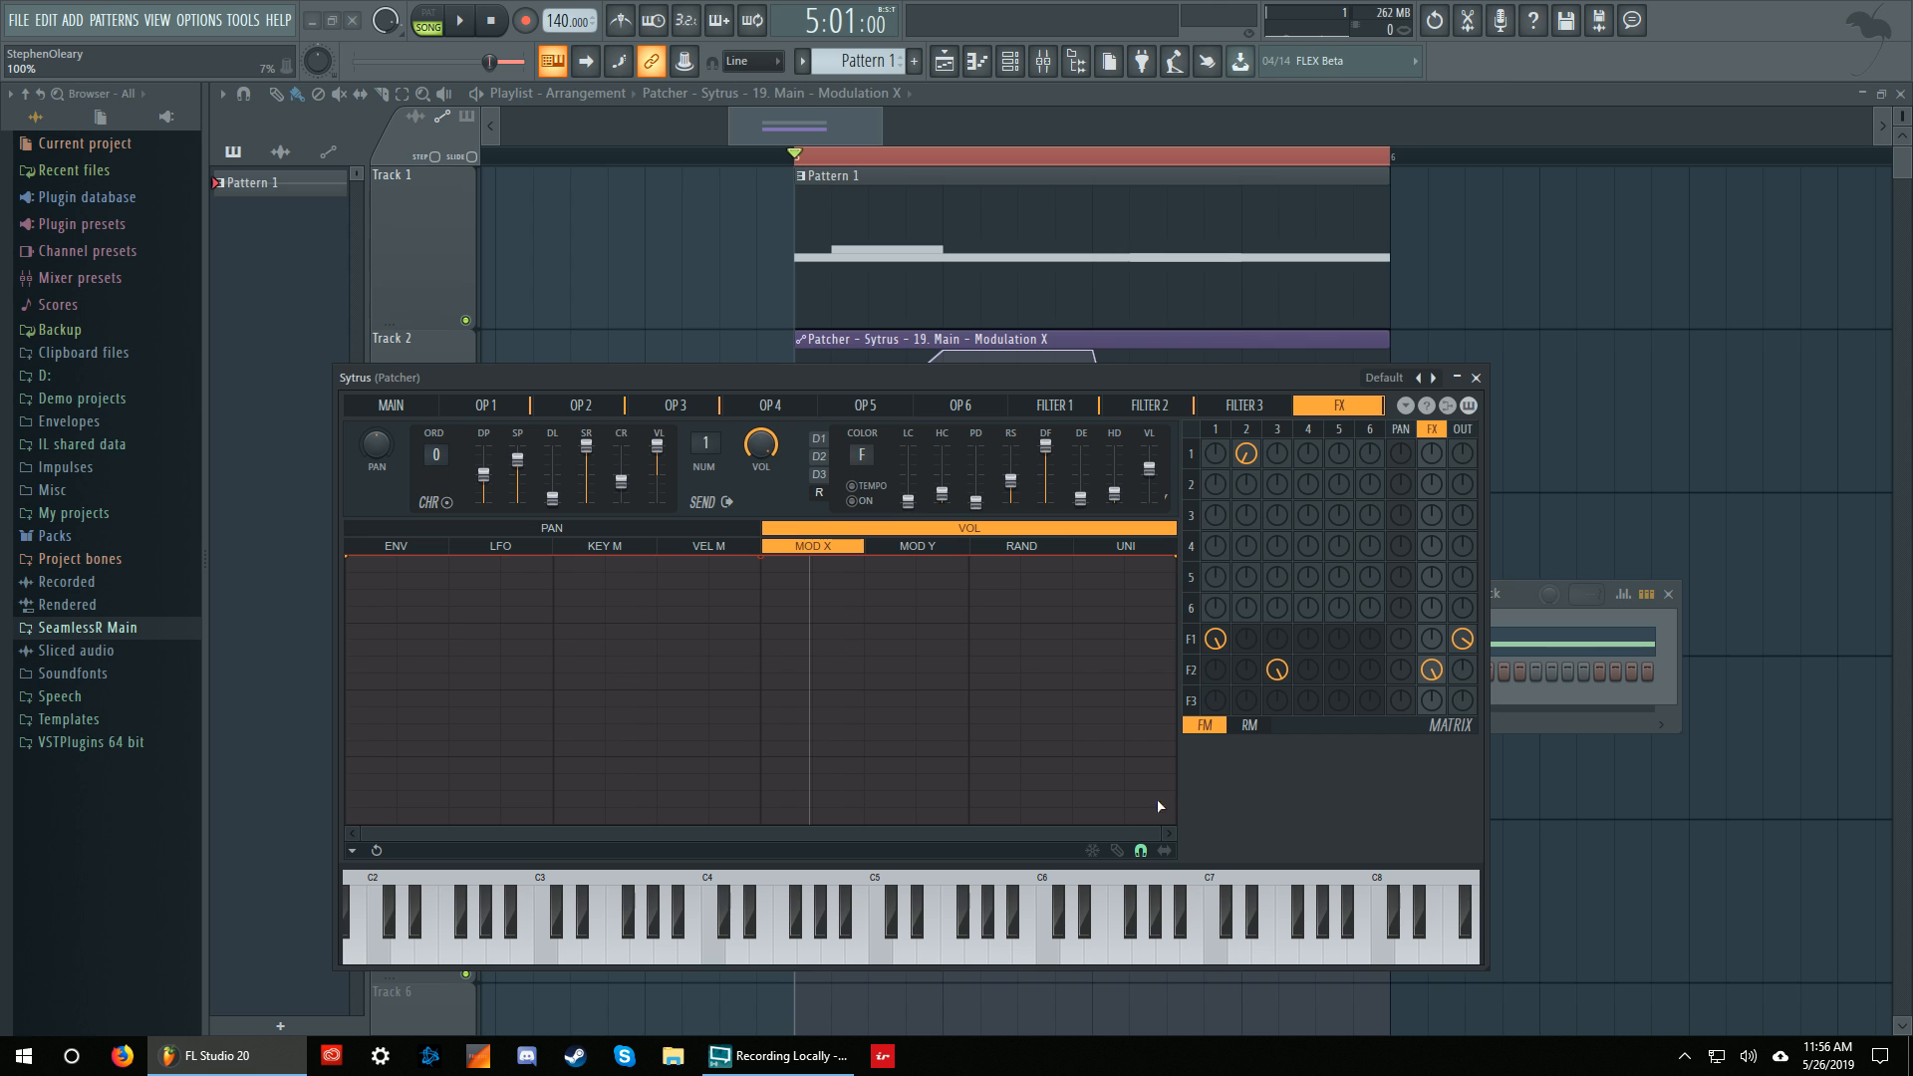
{"action": "left_click", "coordinate": [780, 1055]}
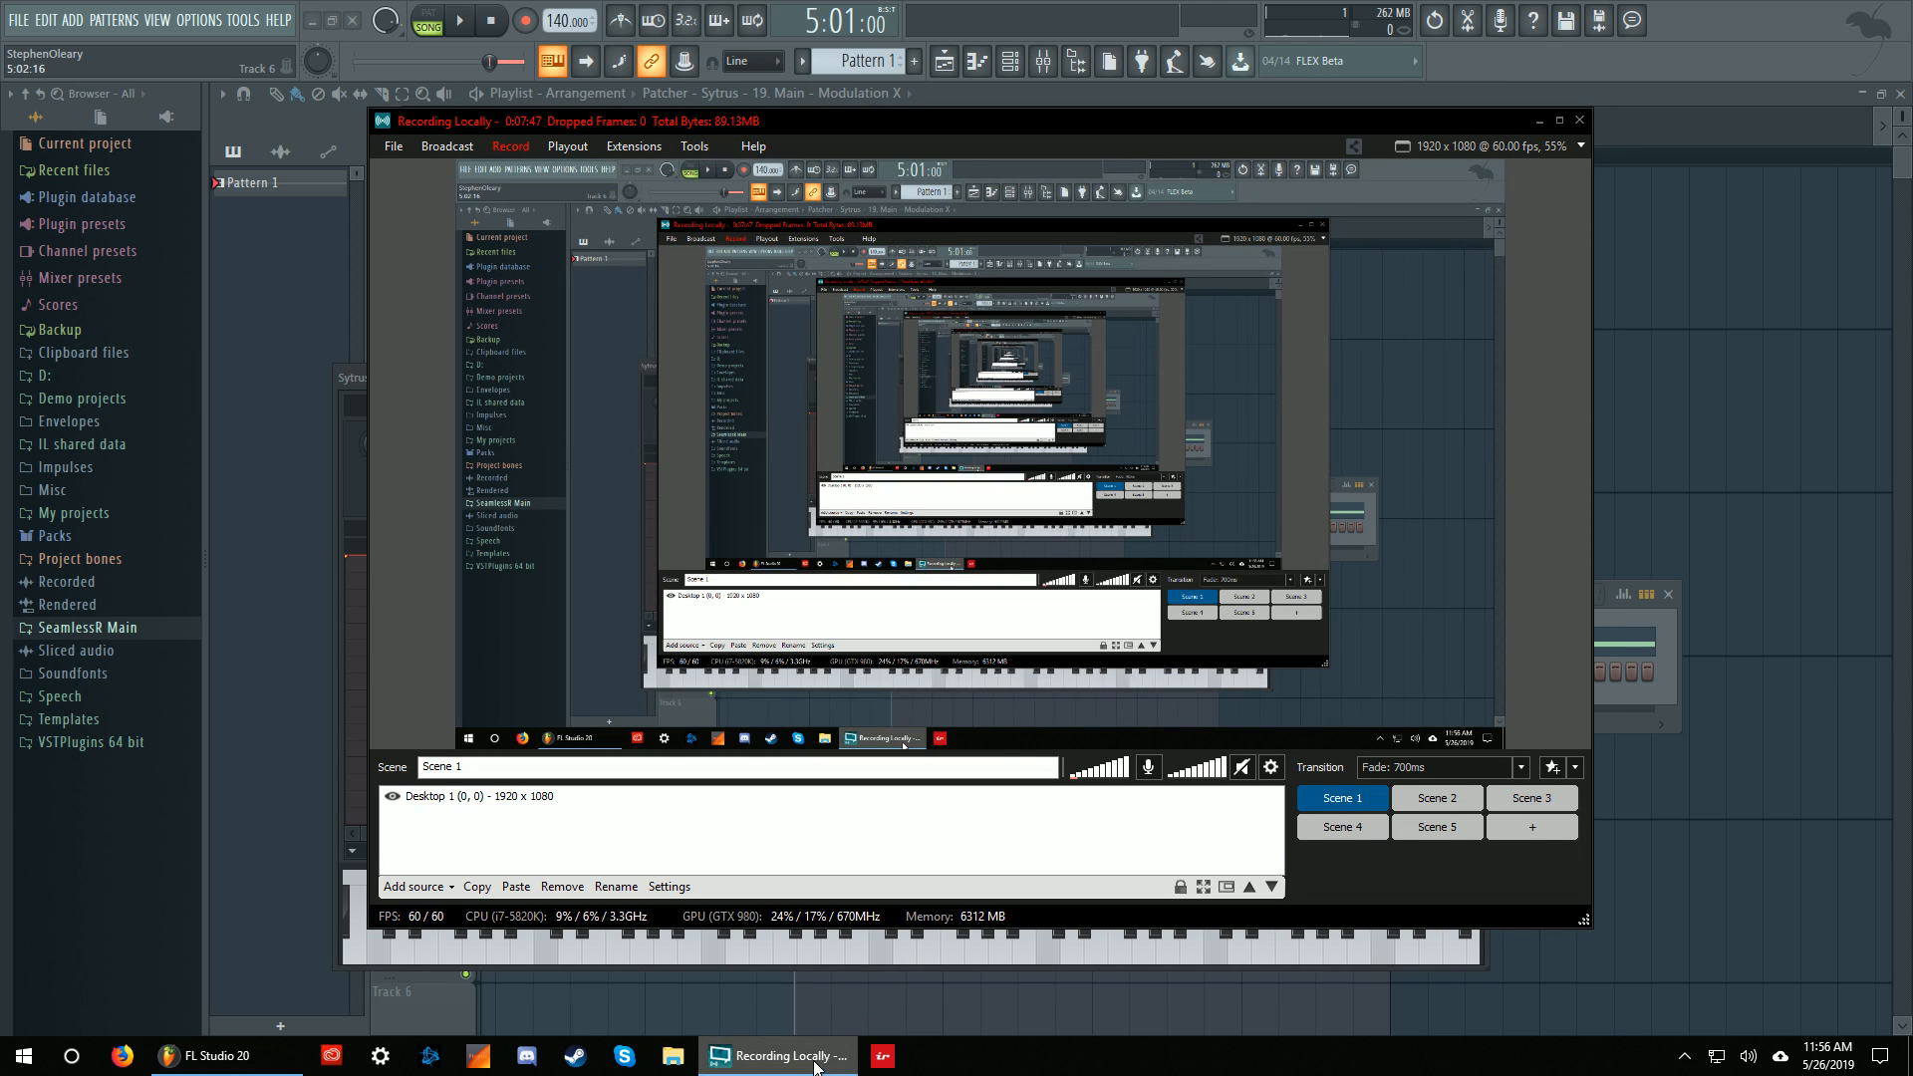
{"action": "left_click", "coordinate": [513, 149]}
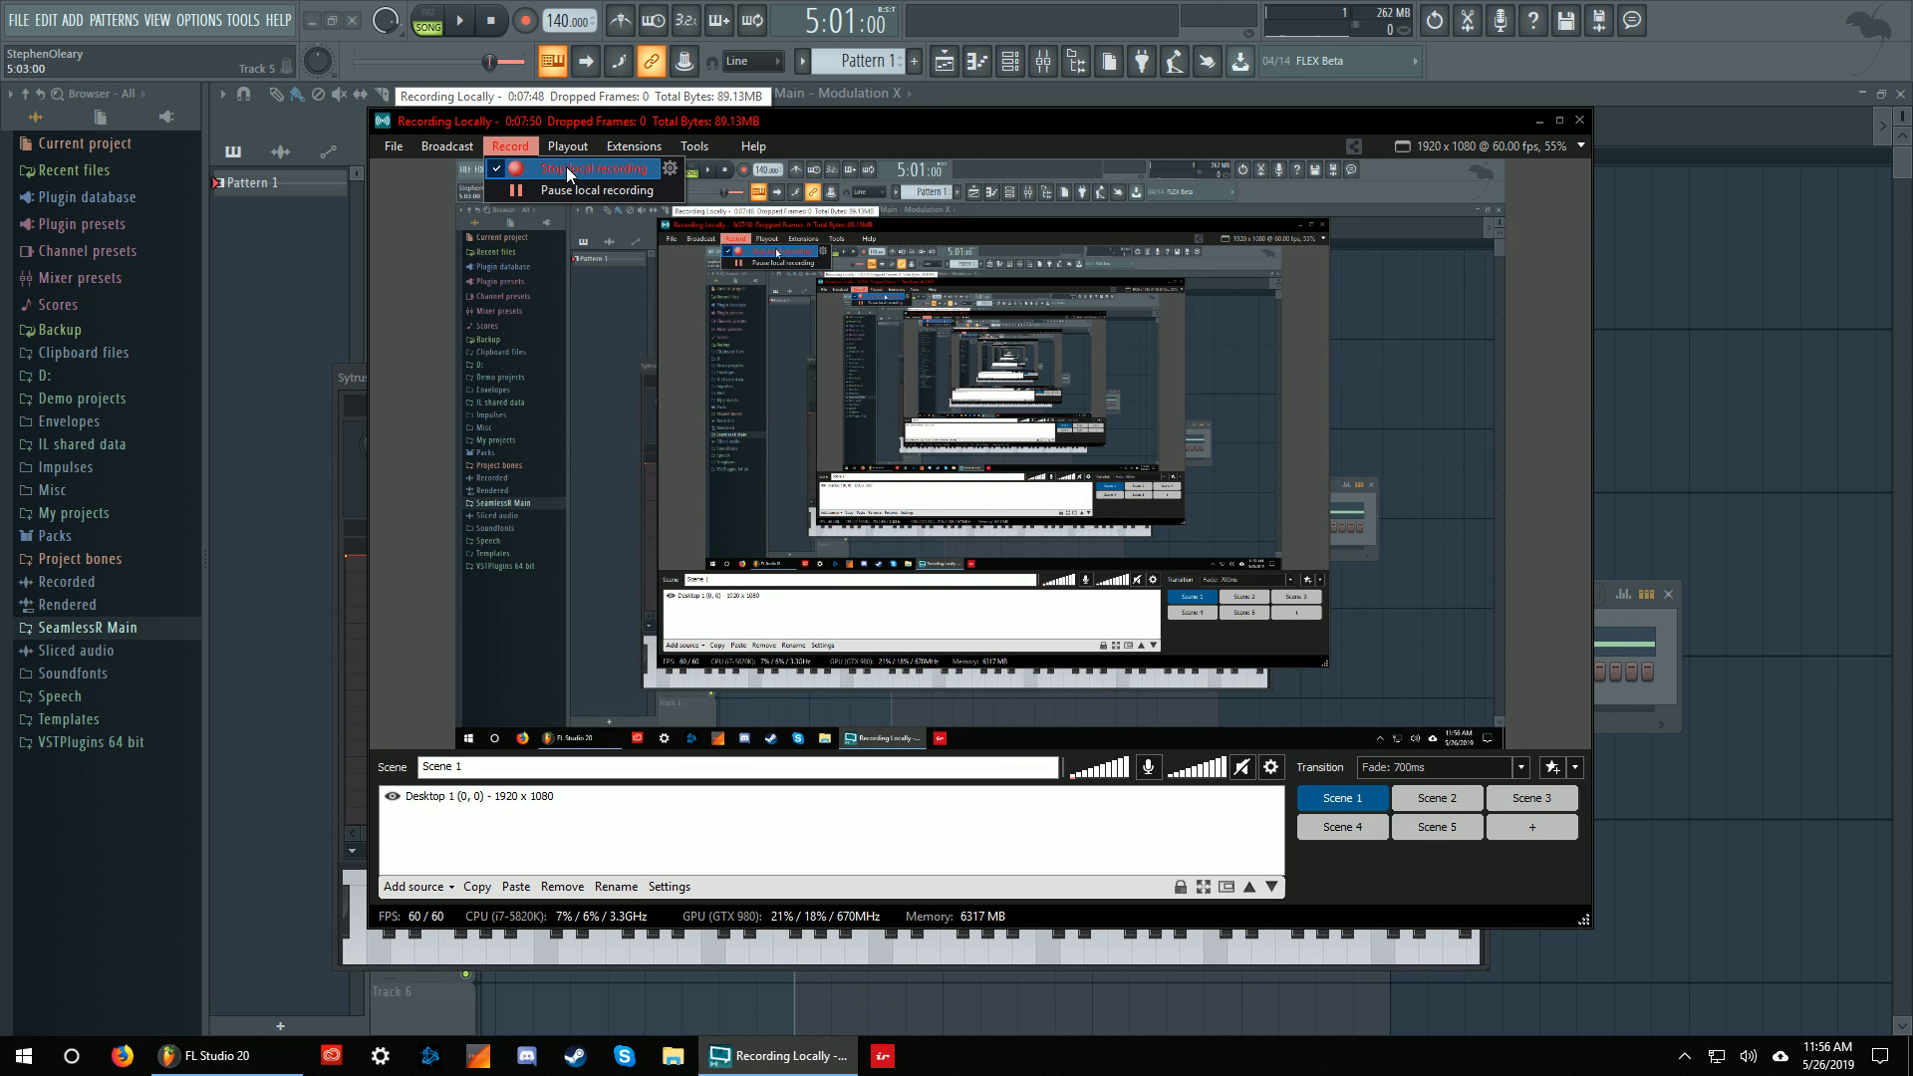